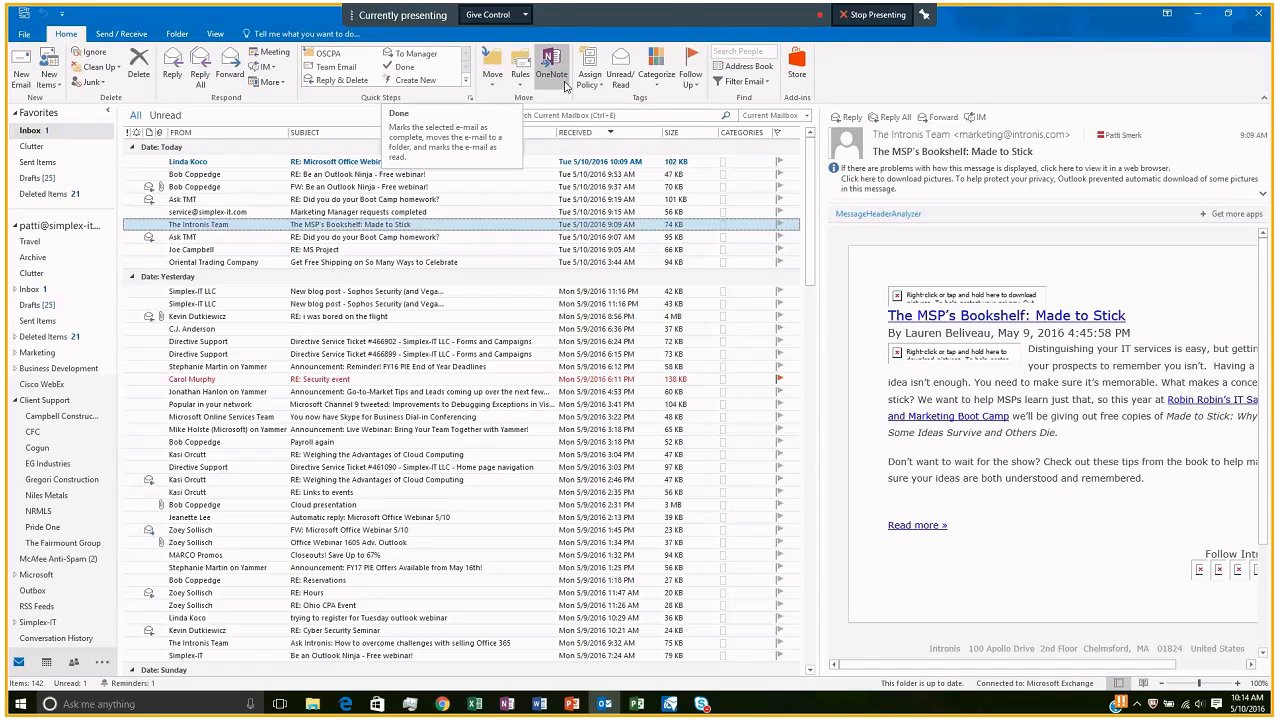
Search the current mailbox for "cose" and preview last week's newest "Re: COSE Webinar Presenter Request" message
left_click(561, 115)
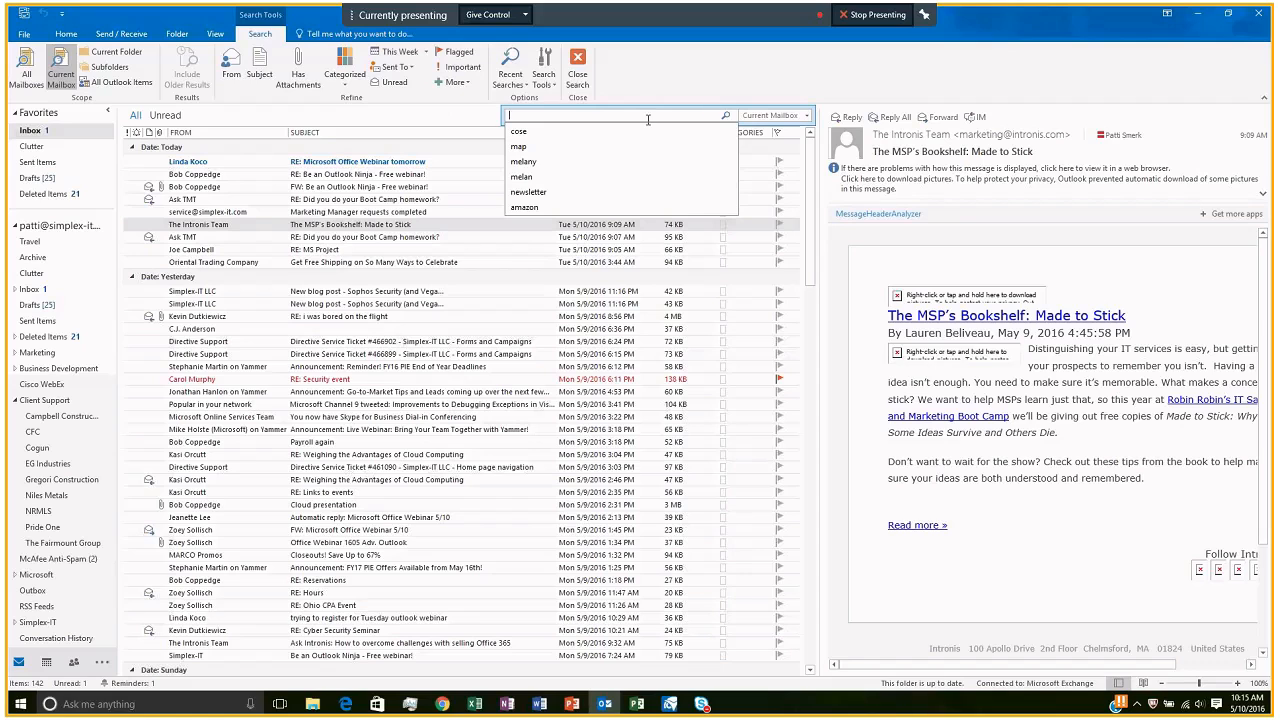
left_click(519, 131)
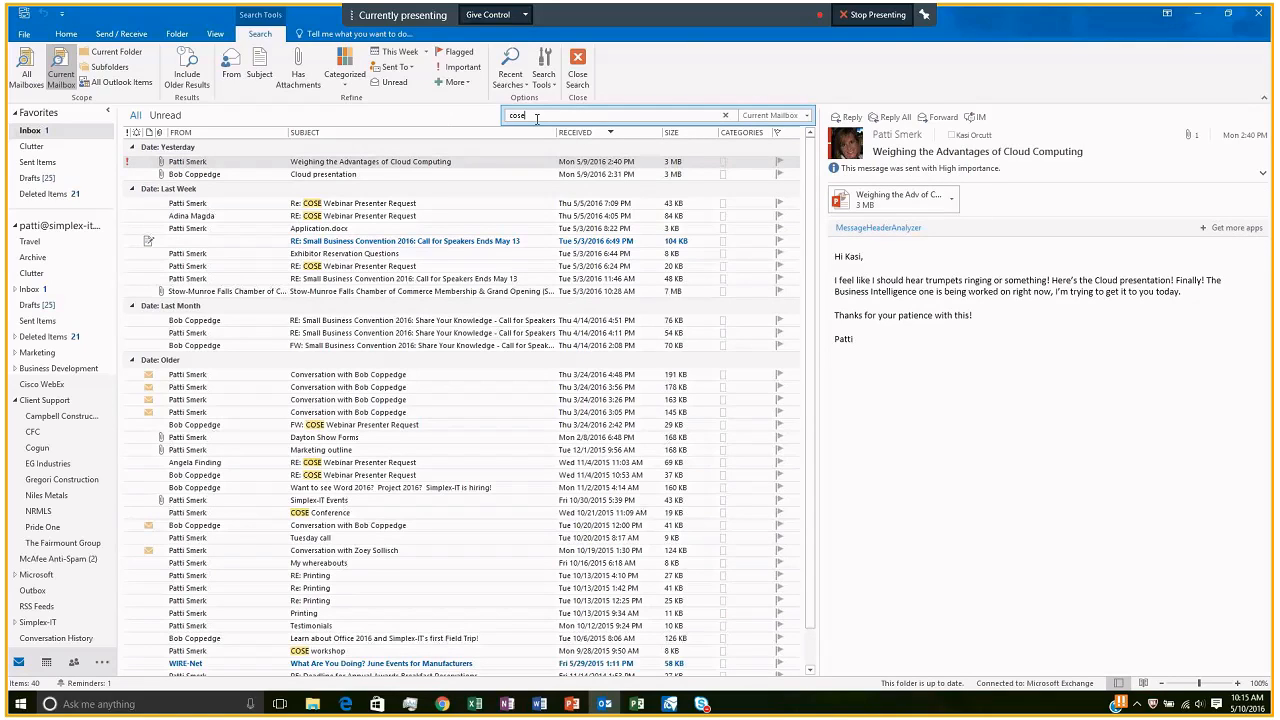
left_click(470, 203)
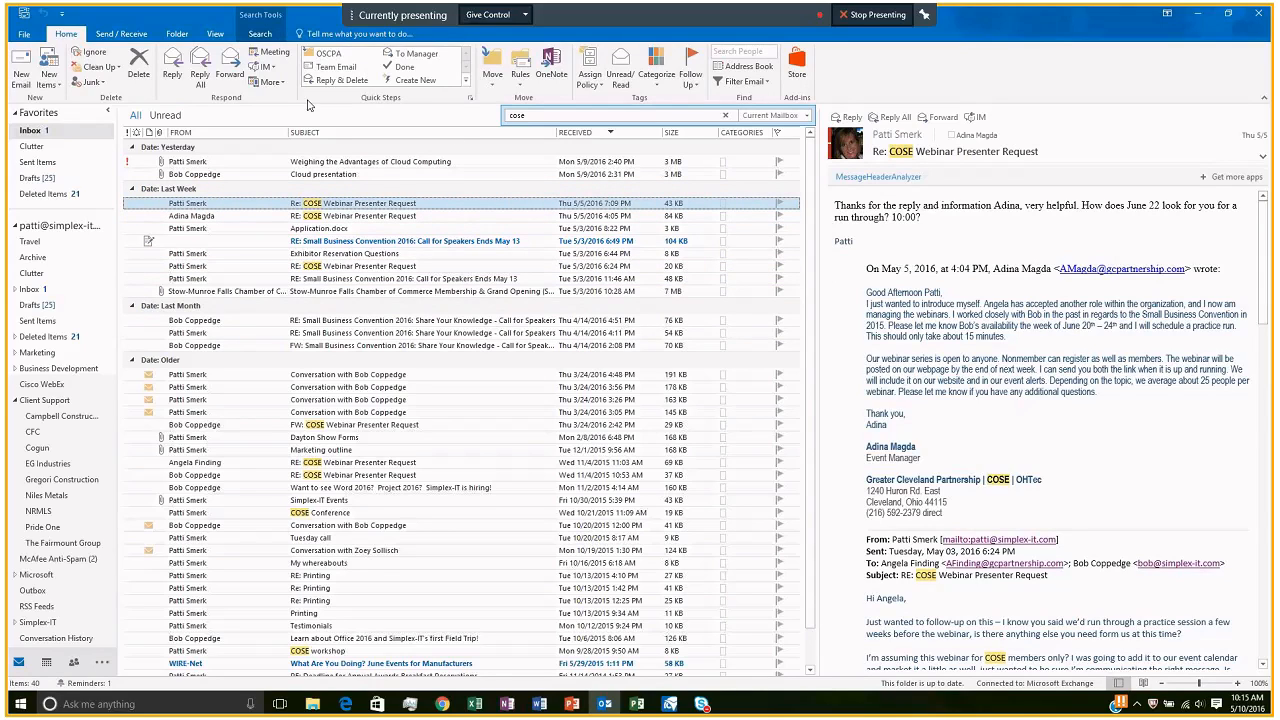
Open Advanced Find and set it to look for Messages in the subject field and message body
left_click(271, 40)
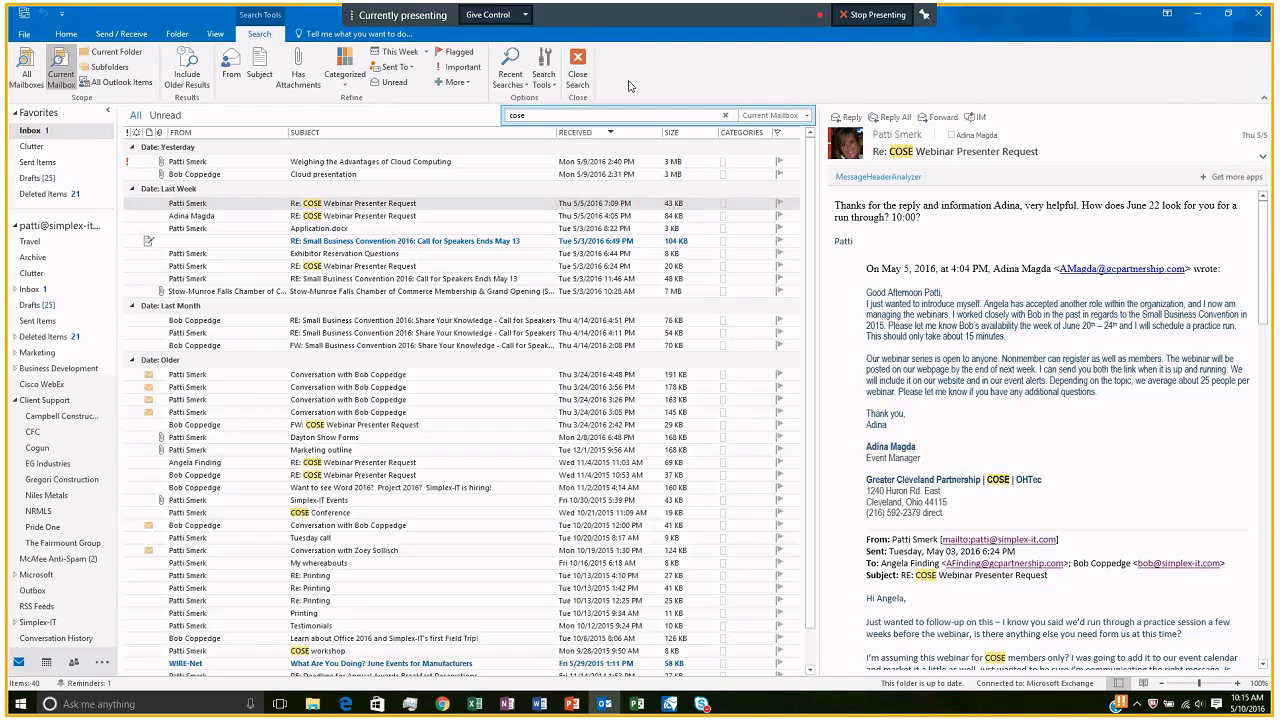
left_click(542, 86)
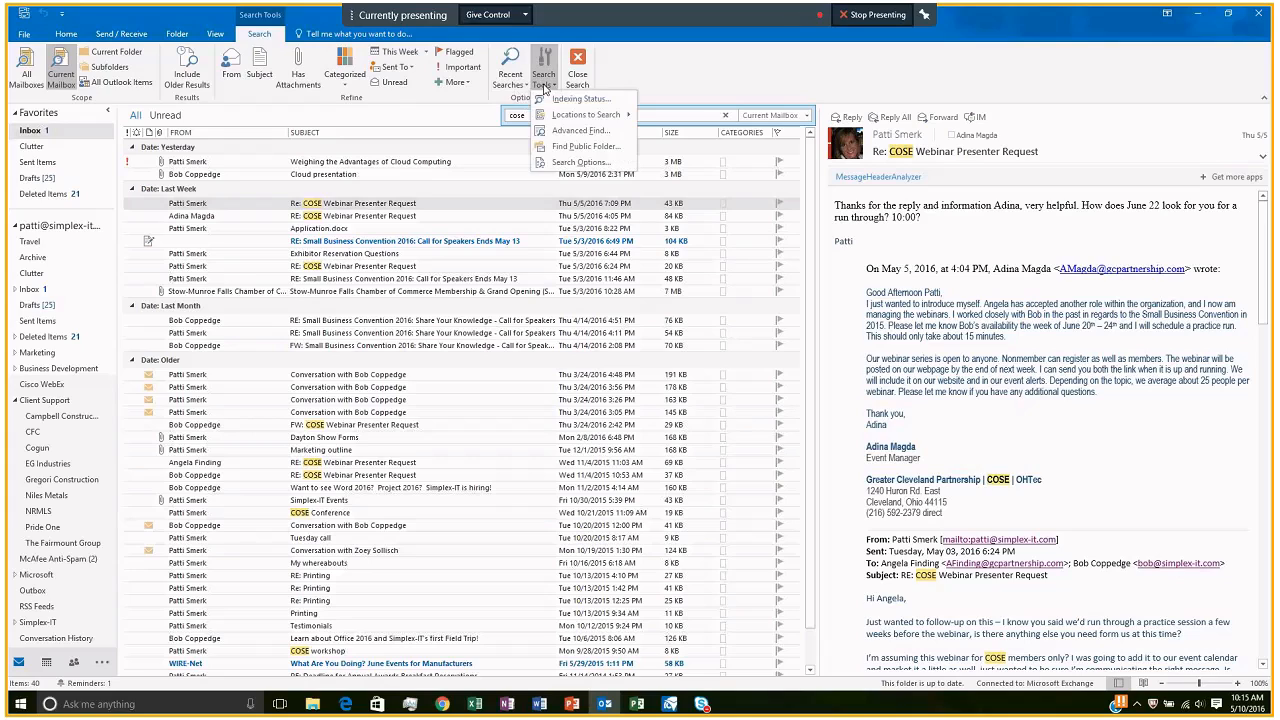
left_click(577, 132)
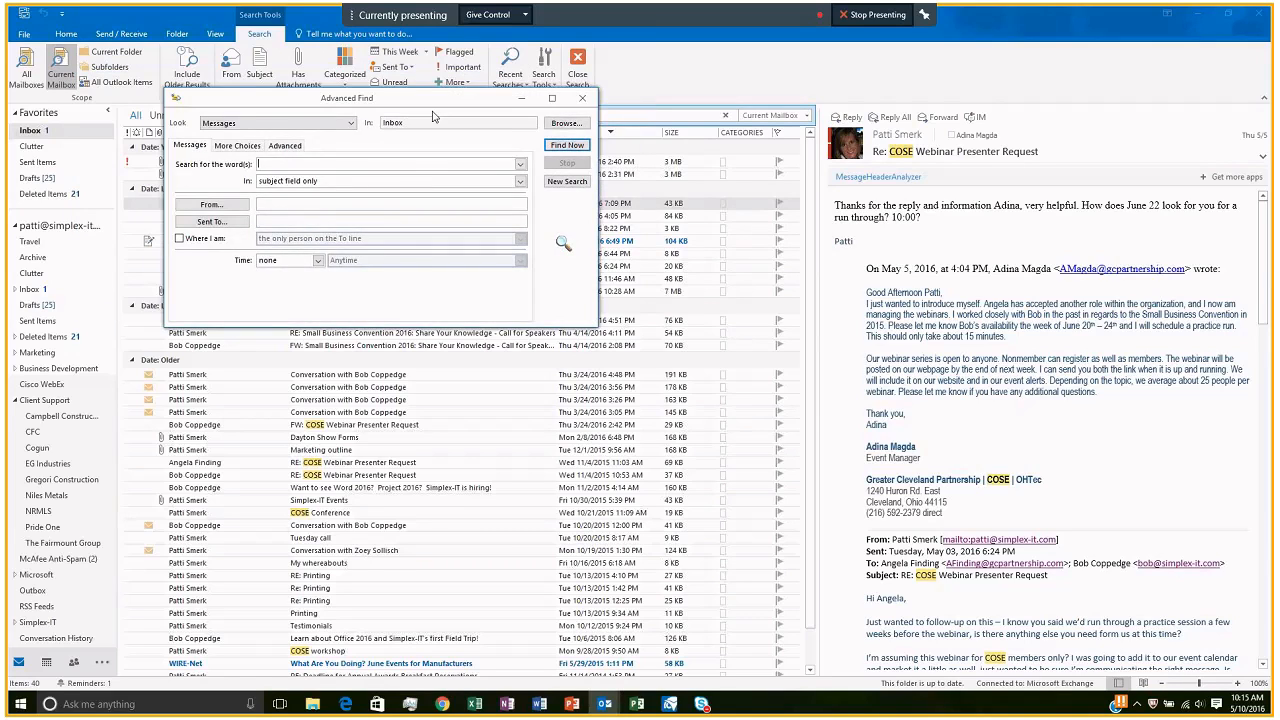
left_click_drag(386, 98, 497, 120)
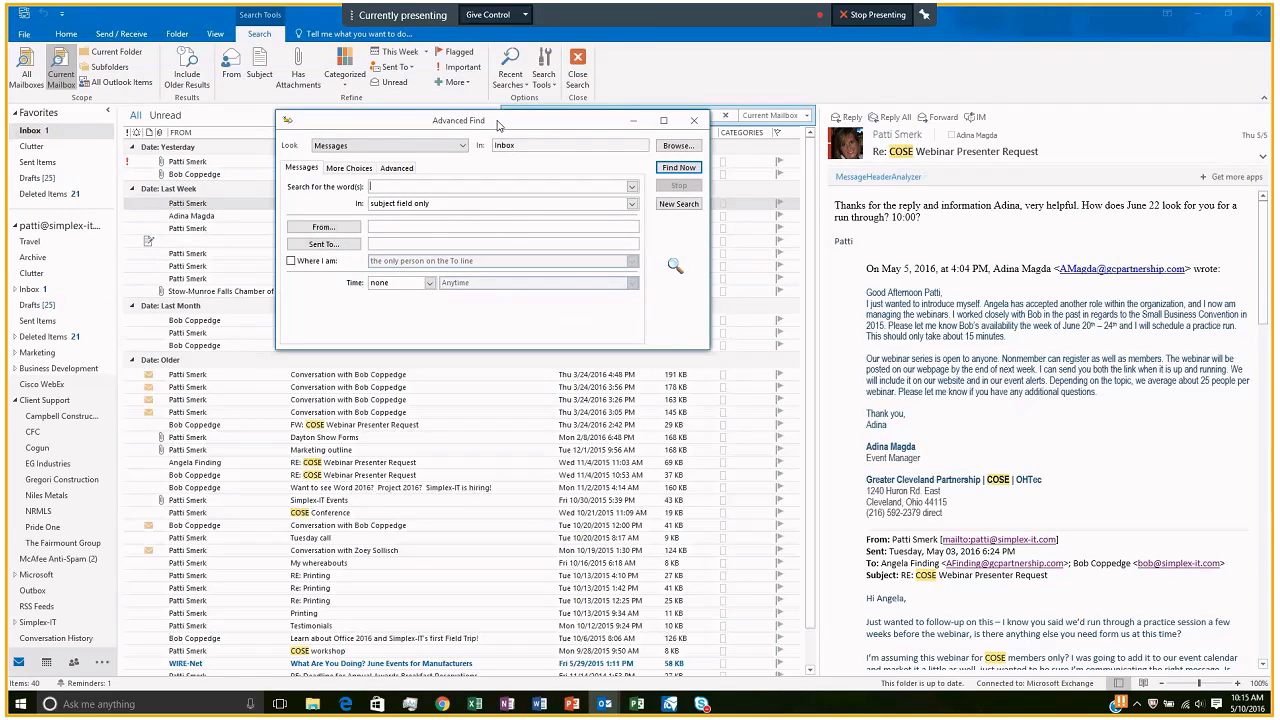
left_click(464, 146)
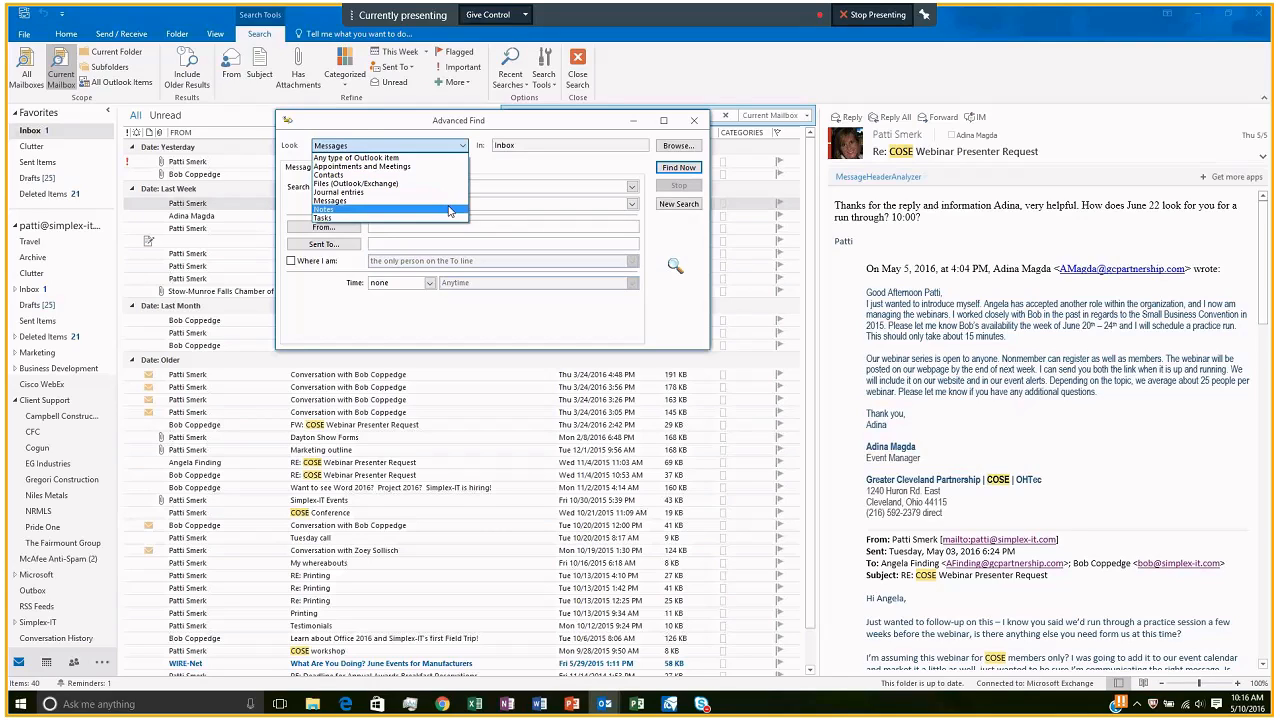
left_click(449, 200)
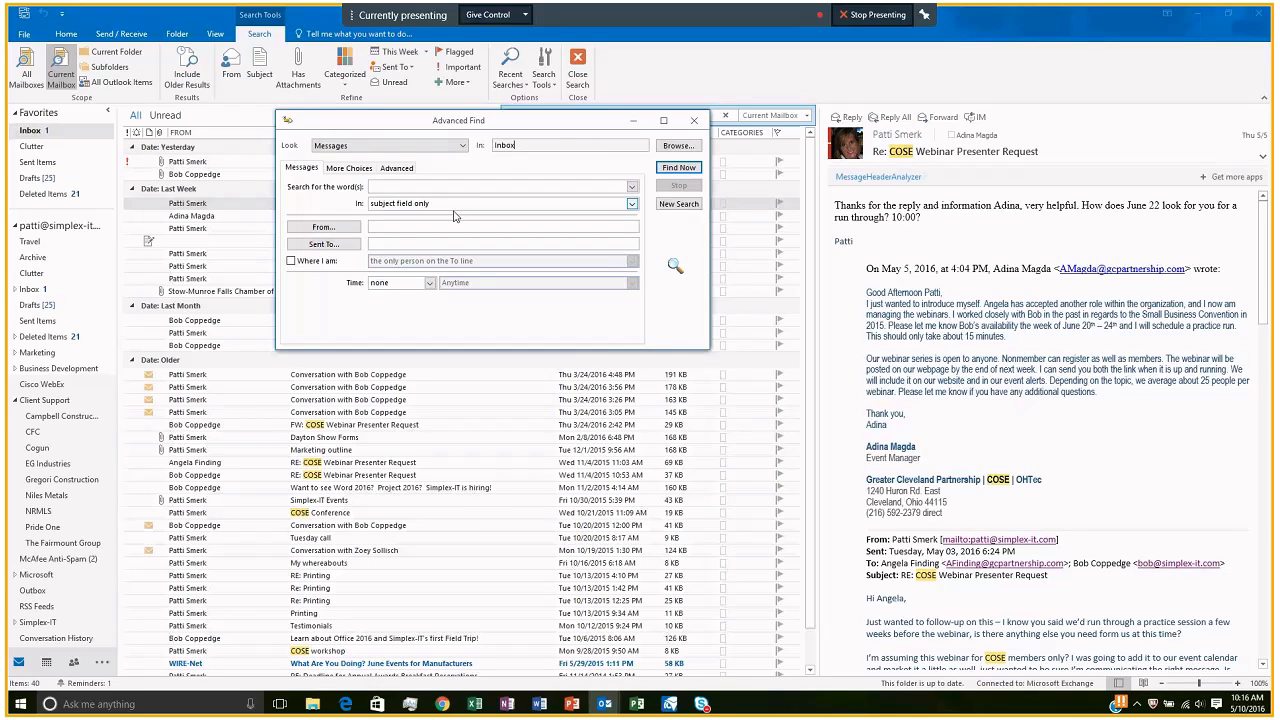
left_click(632, 204)
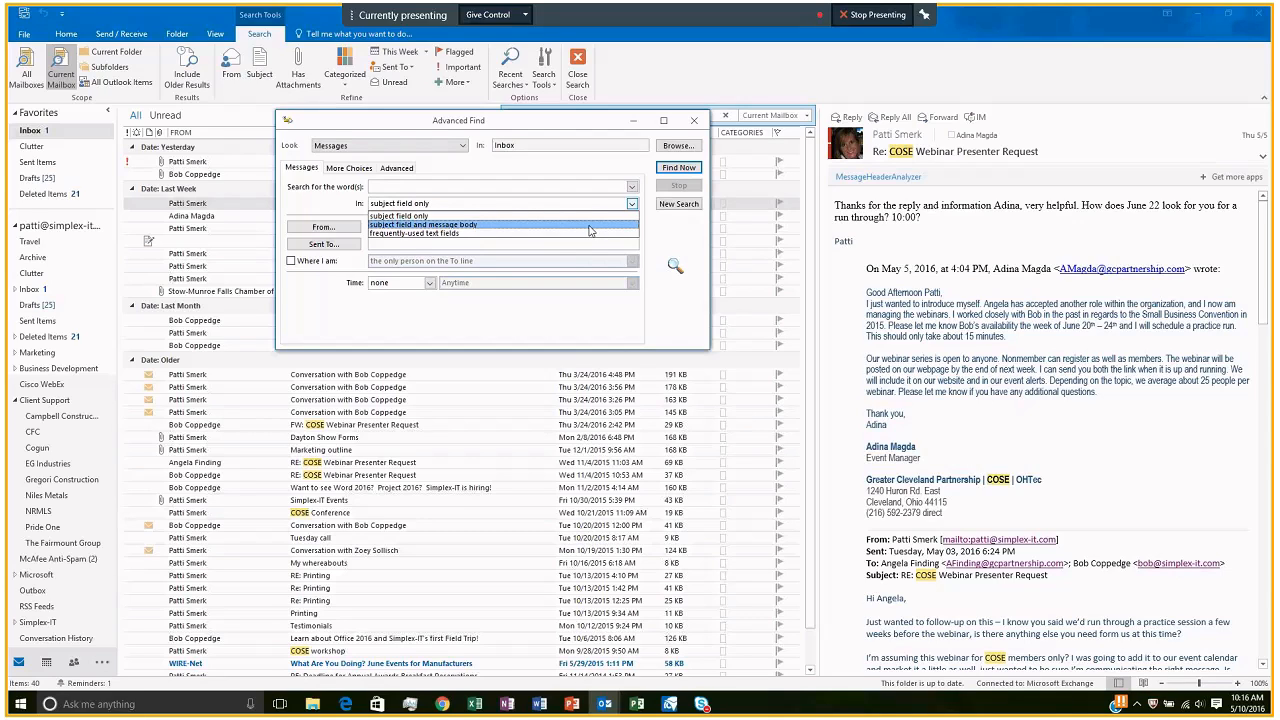
left_click(590, 226)
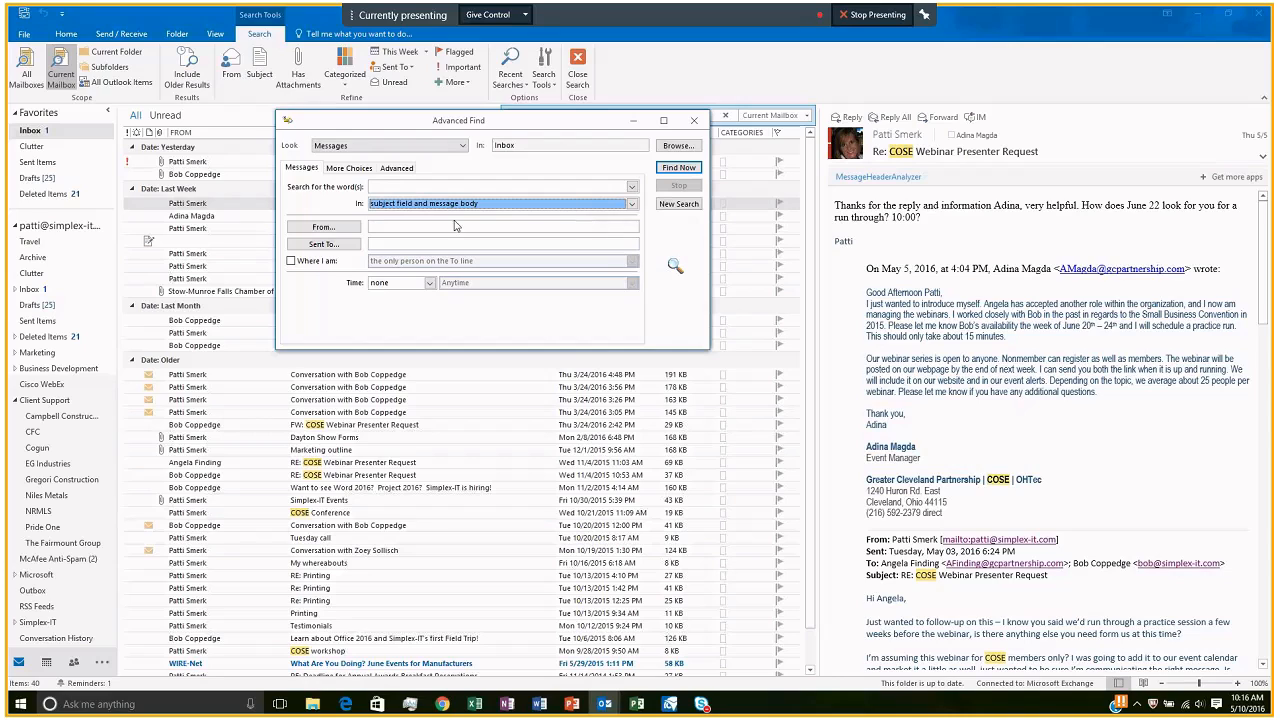
Choose the colleague from the address book as the sender and enter "webinar" as the word to search for
left_click(322, 228)
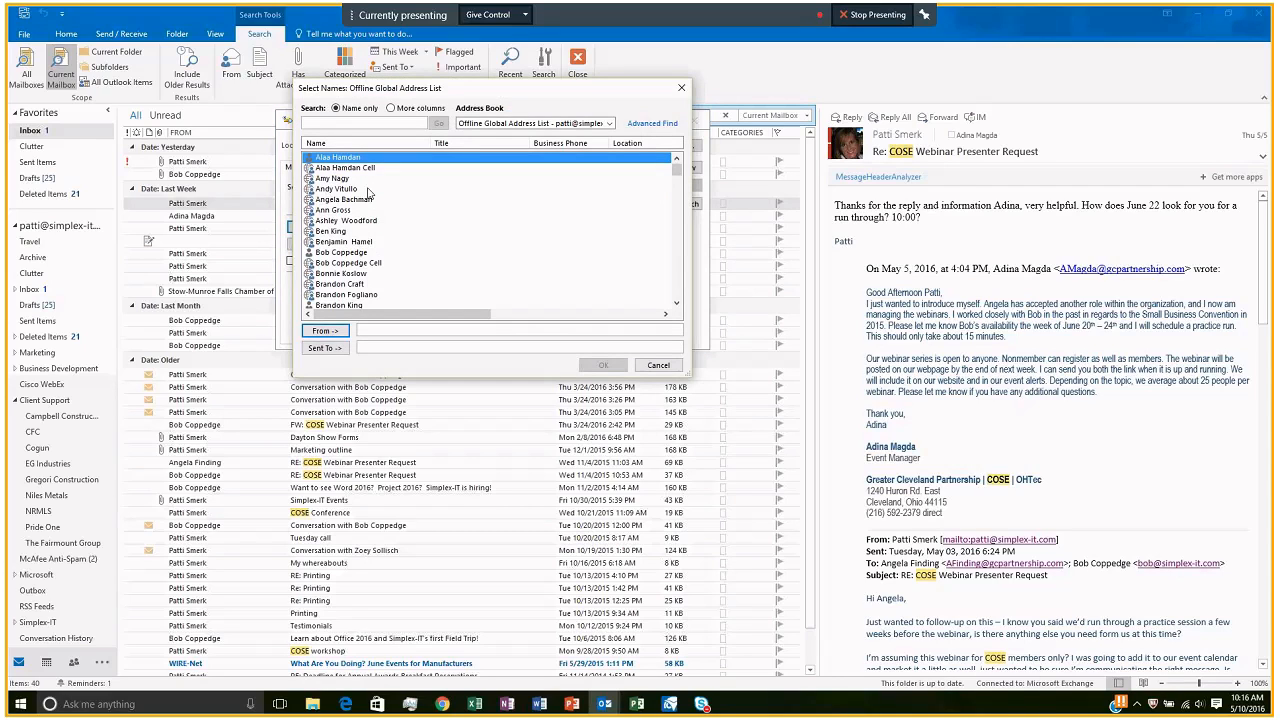
left_click(359, 253)
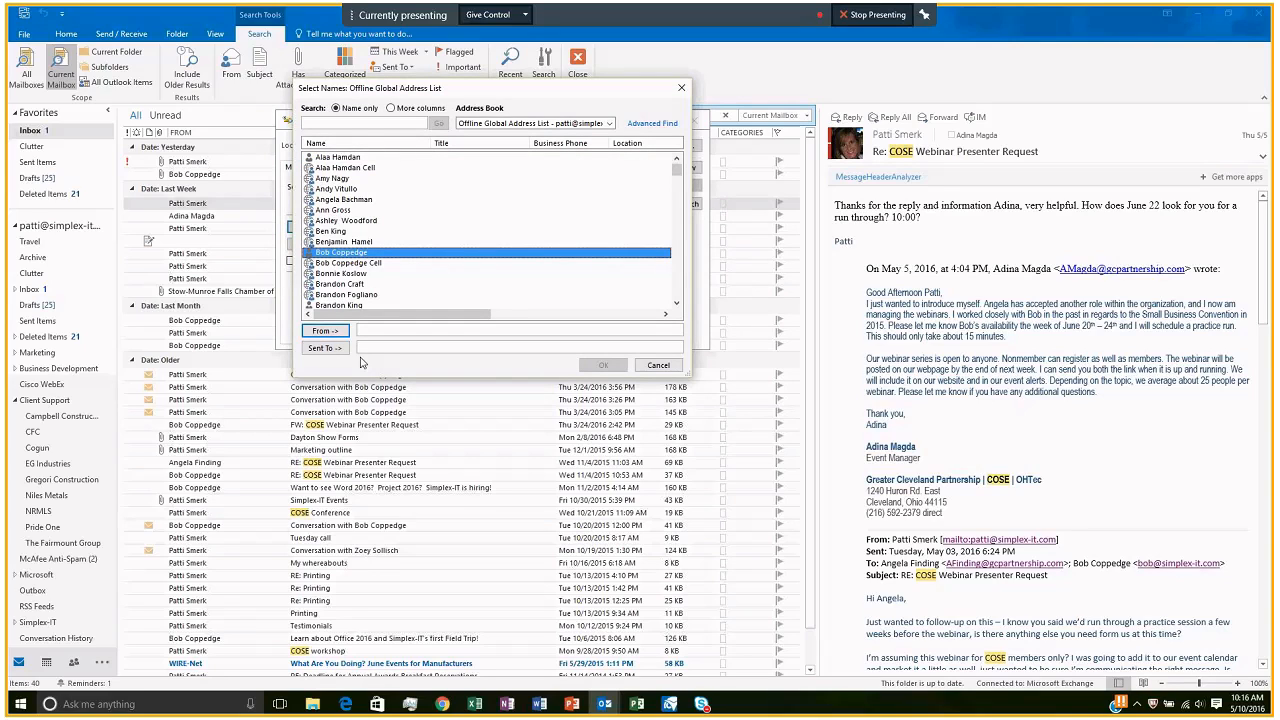
key("Return")
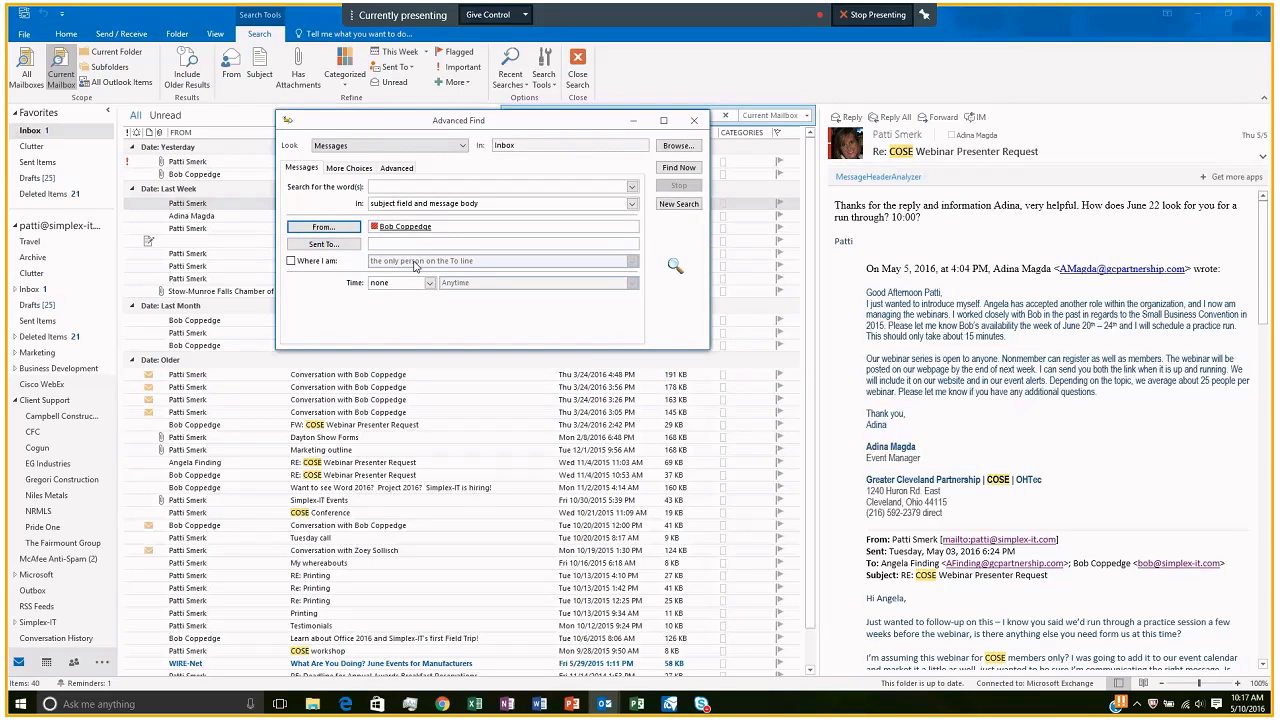
type("webinar")
Limit the advanced search to messages received This Week and run it
left_click(429, 286)
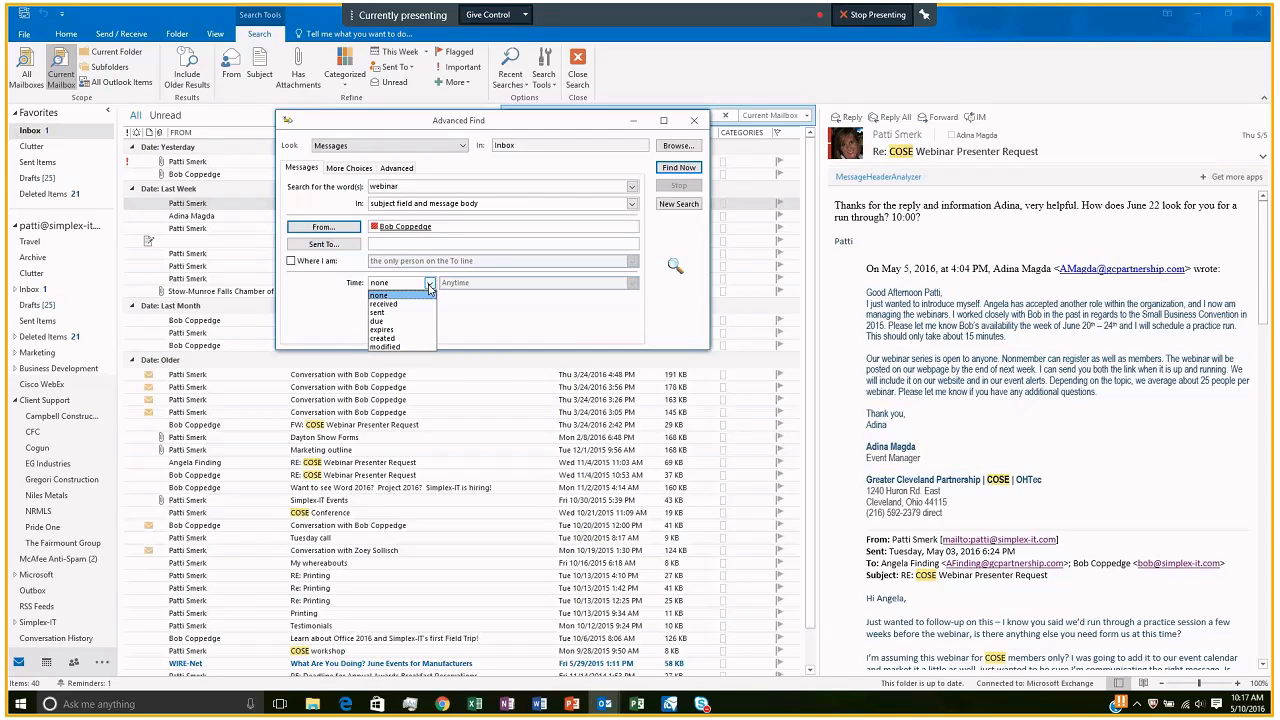
left_click(384, 303)
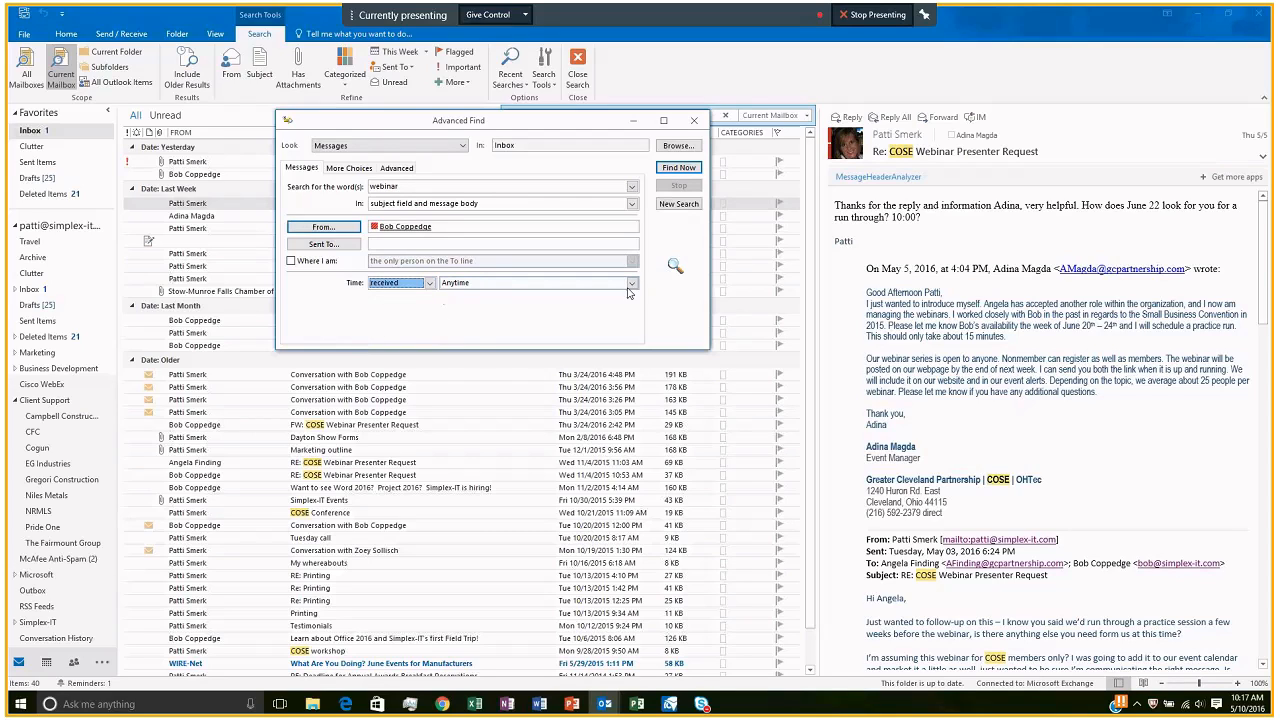
left_click(632, 283)
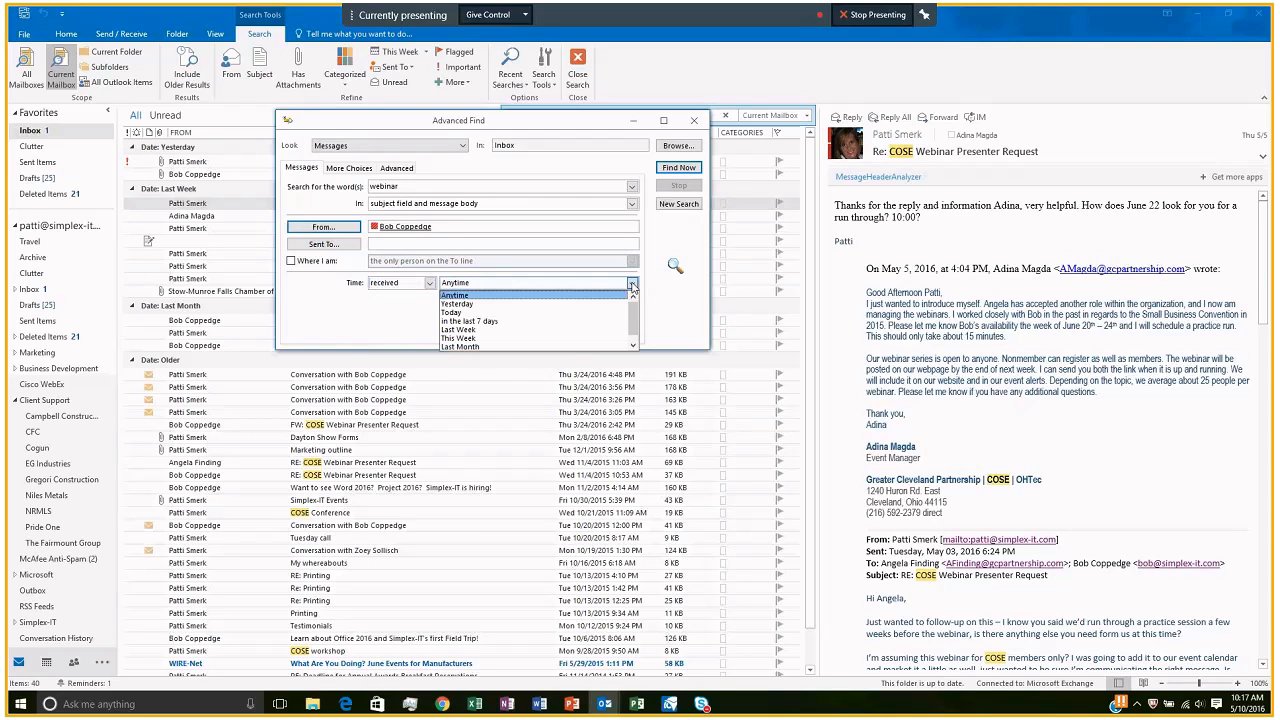
left_click(609, 339)
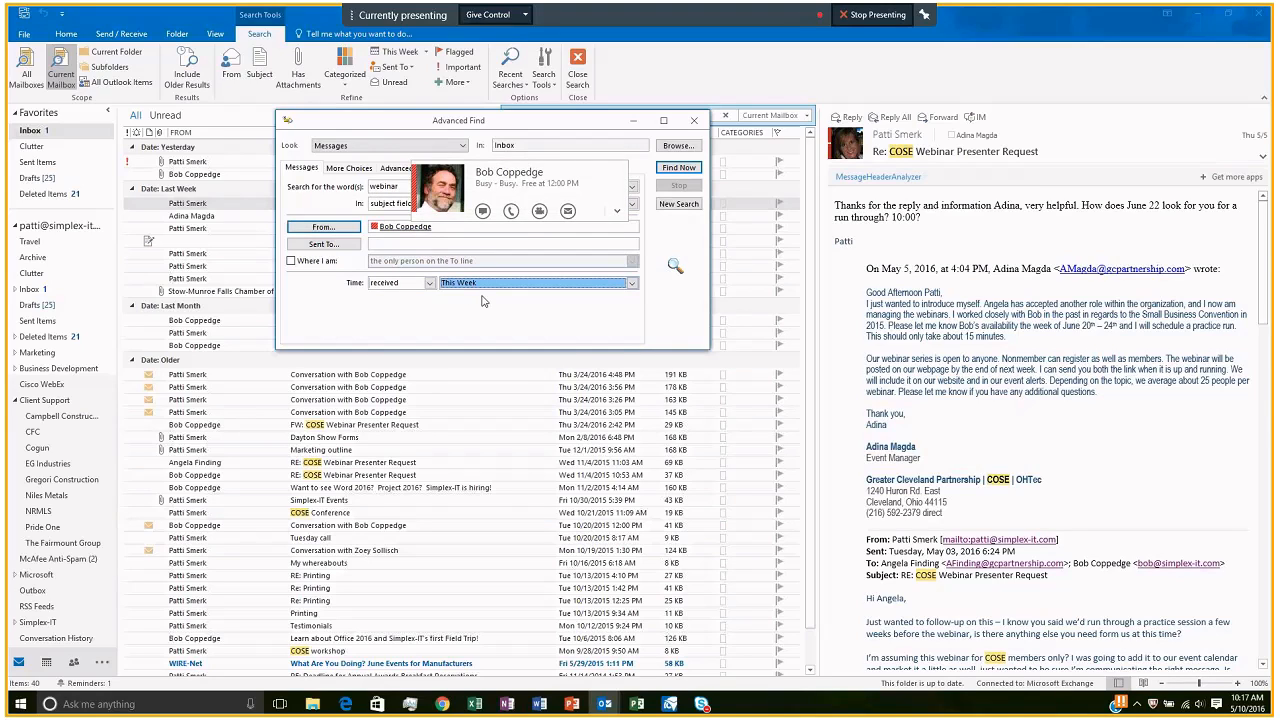
left_click(677, 169)
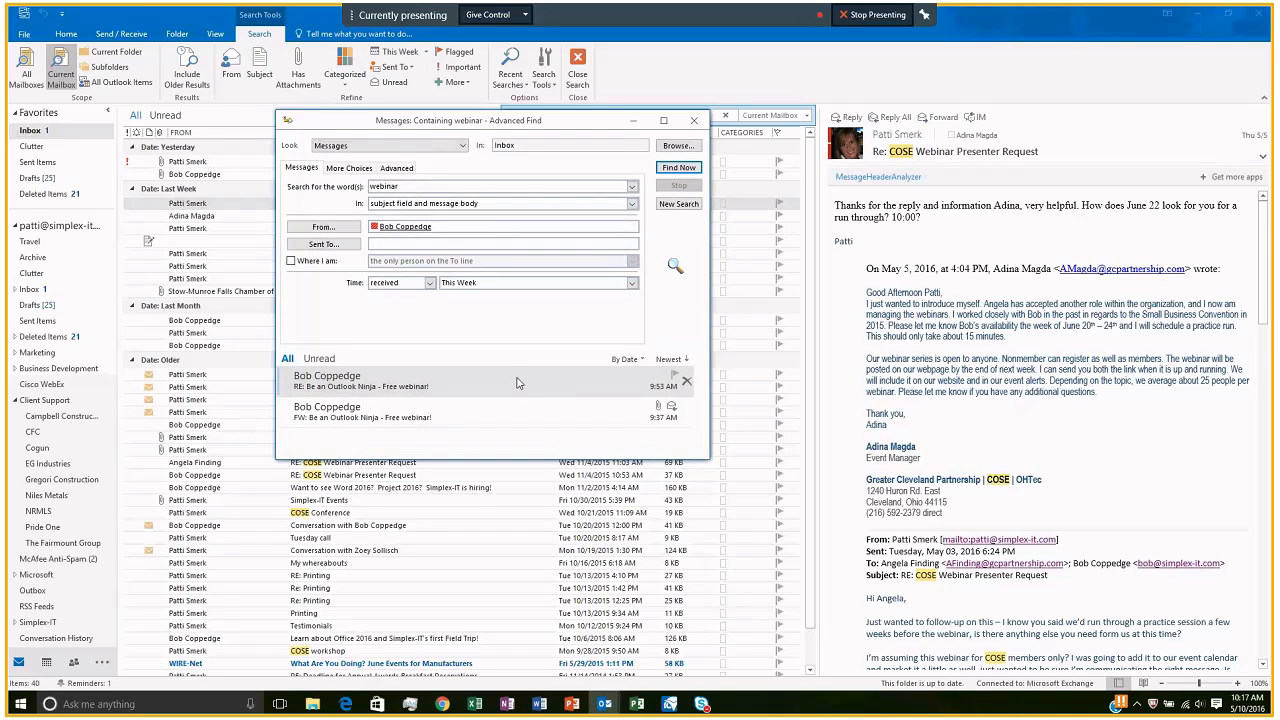
Open and read the found "RE: Be an Outlook Ninja - Free webinar!" message, and close it together with Advanced Find
right_click(480, 419)
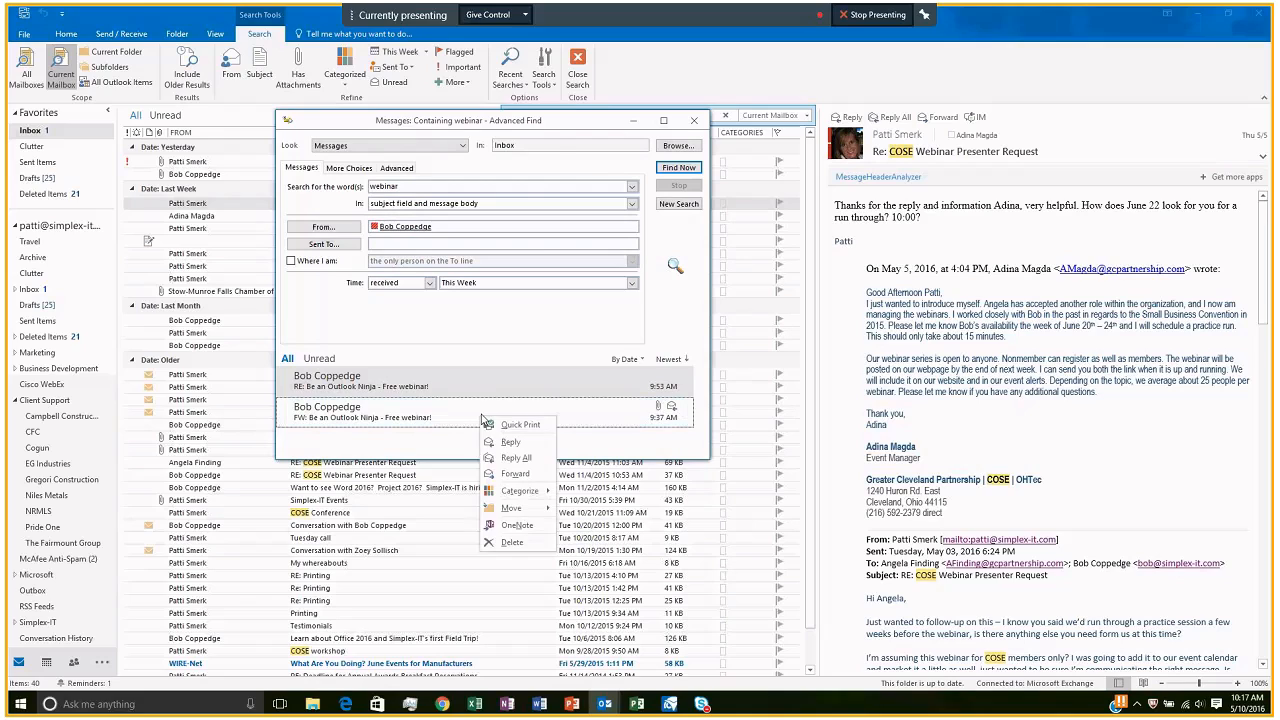
left_click(381, 394)
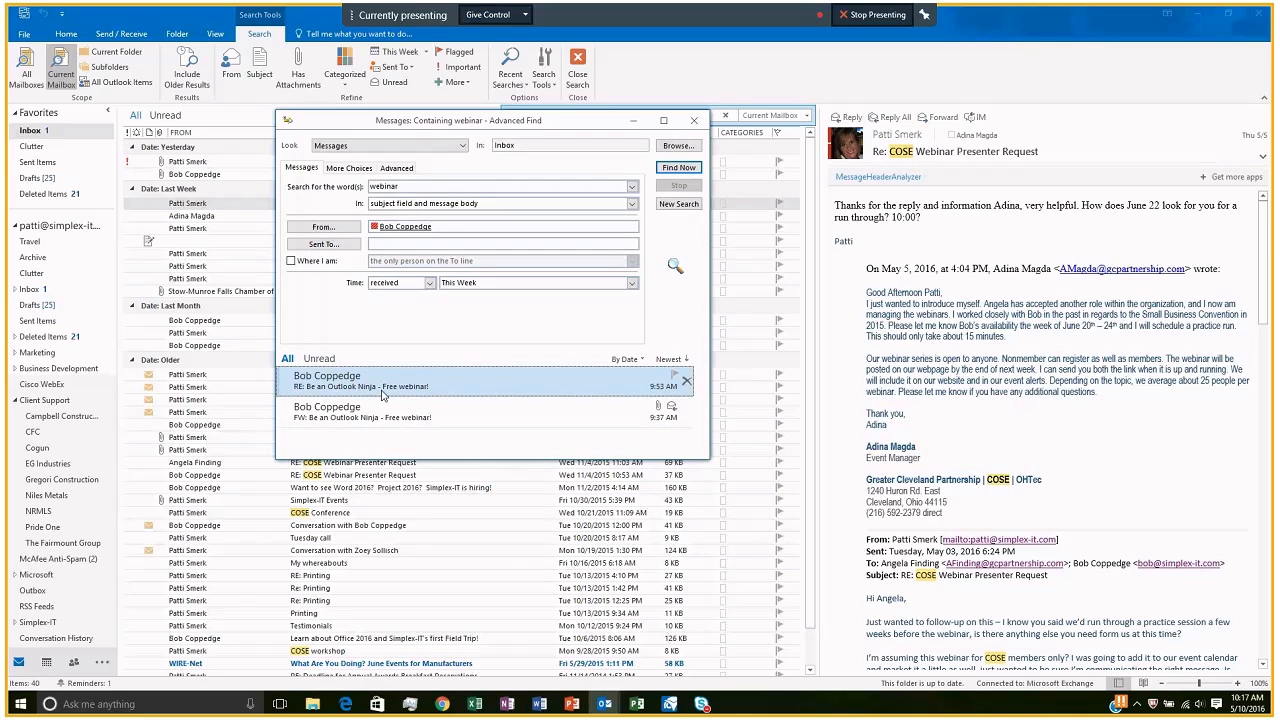
double_click(381, 394)
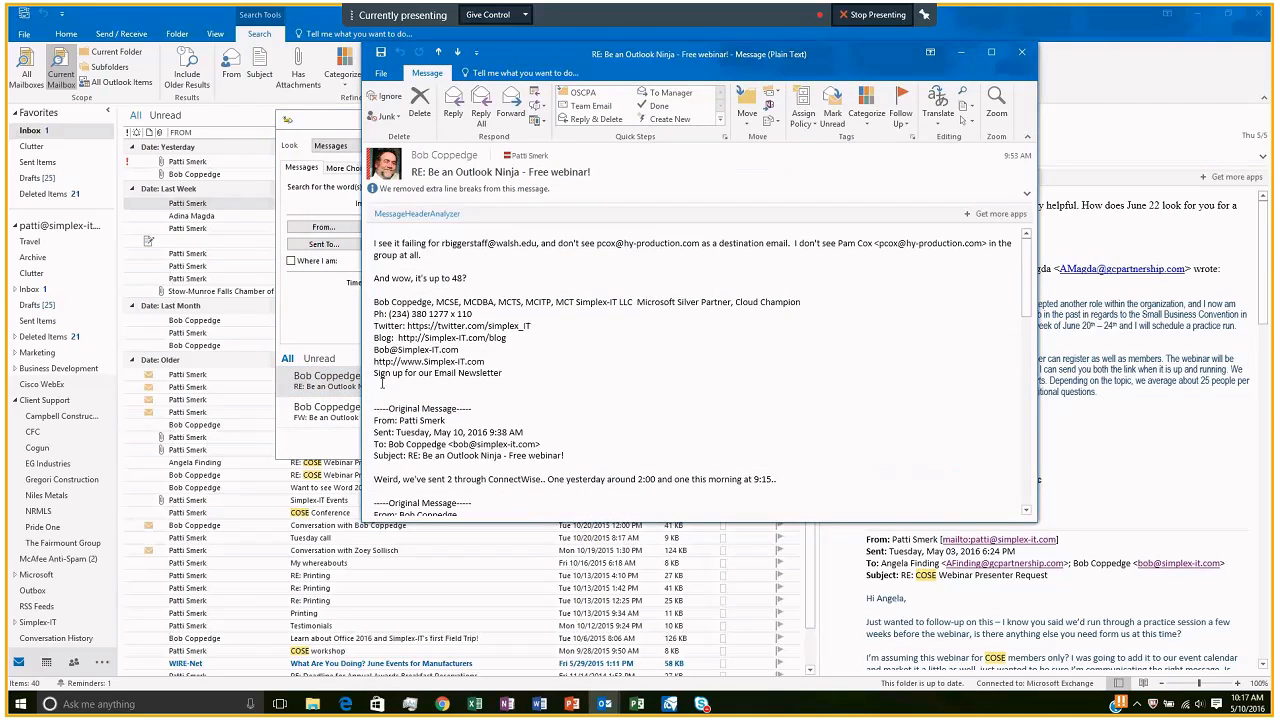
scroll(469, 399, "down", 5)
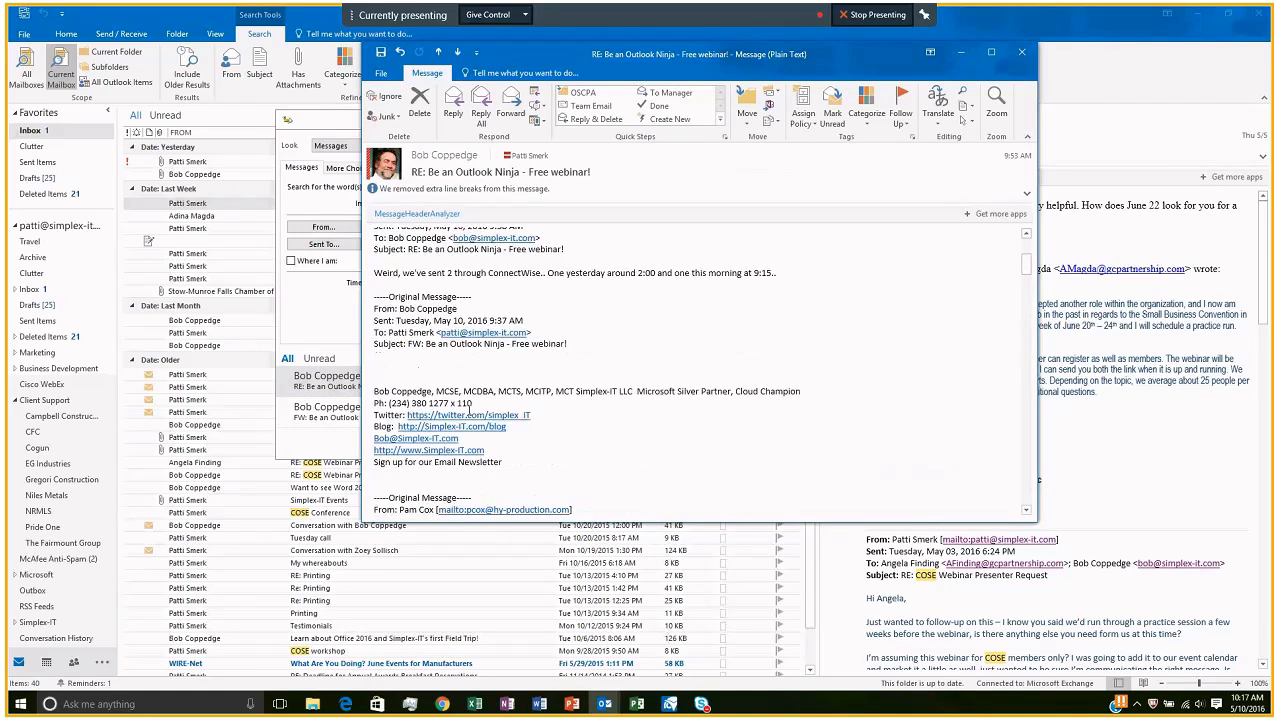
scroll(469, 410, "down", 1)
scroll(469, 412, "up", 3)
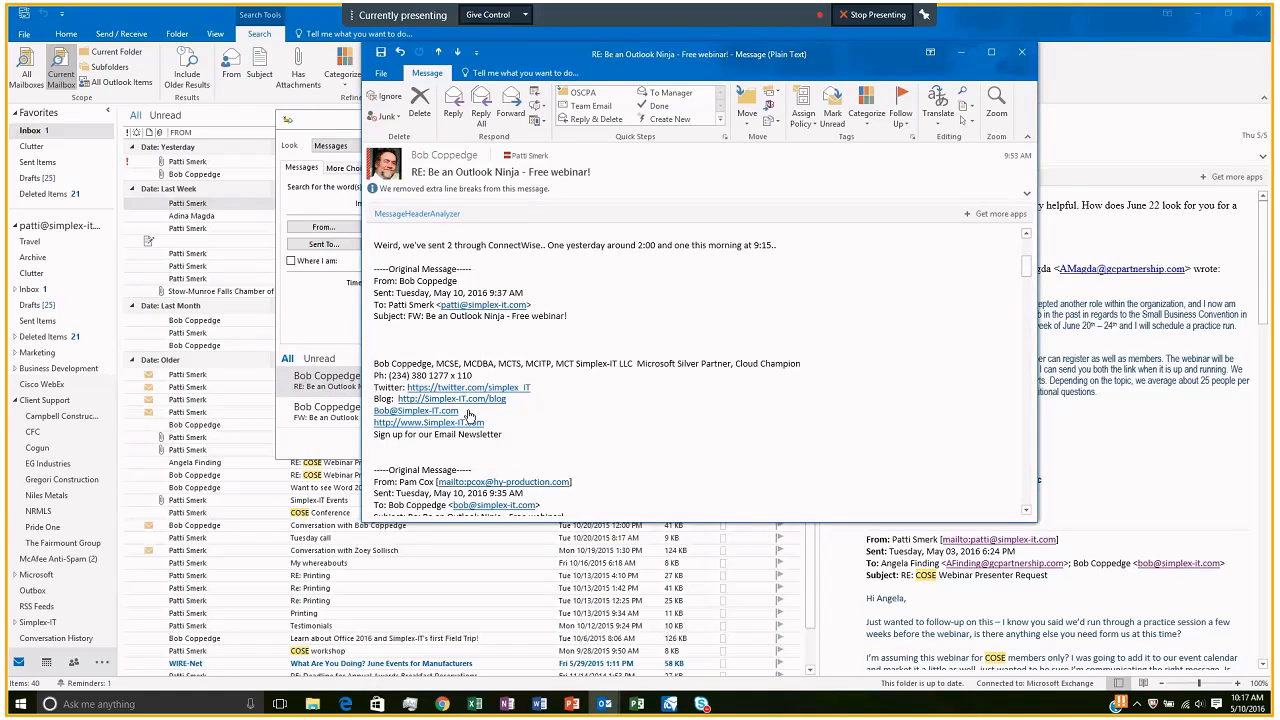
scroll(469, 414, "down", 3)
scroll(469, 410, "up", 2)
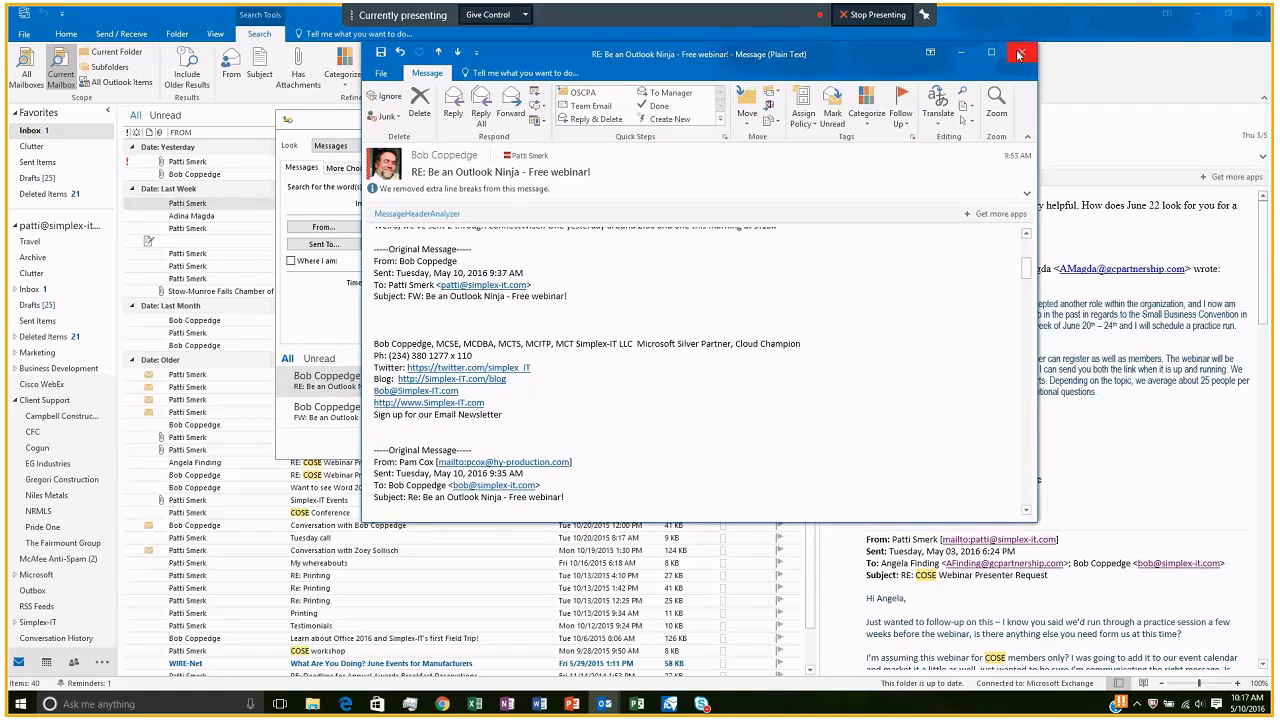
key("Escape")
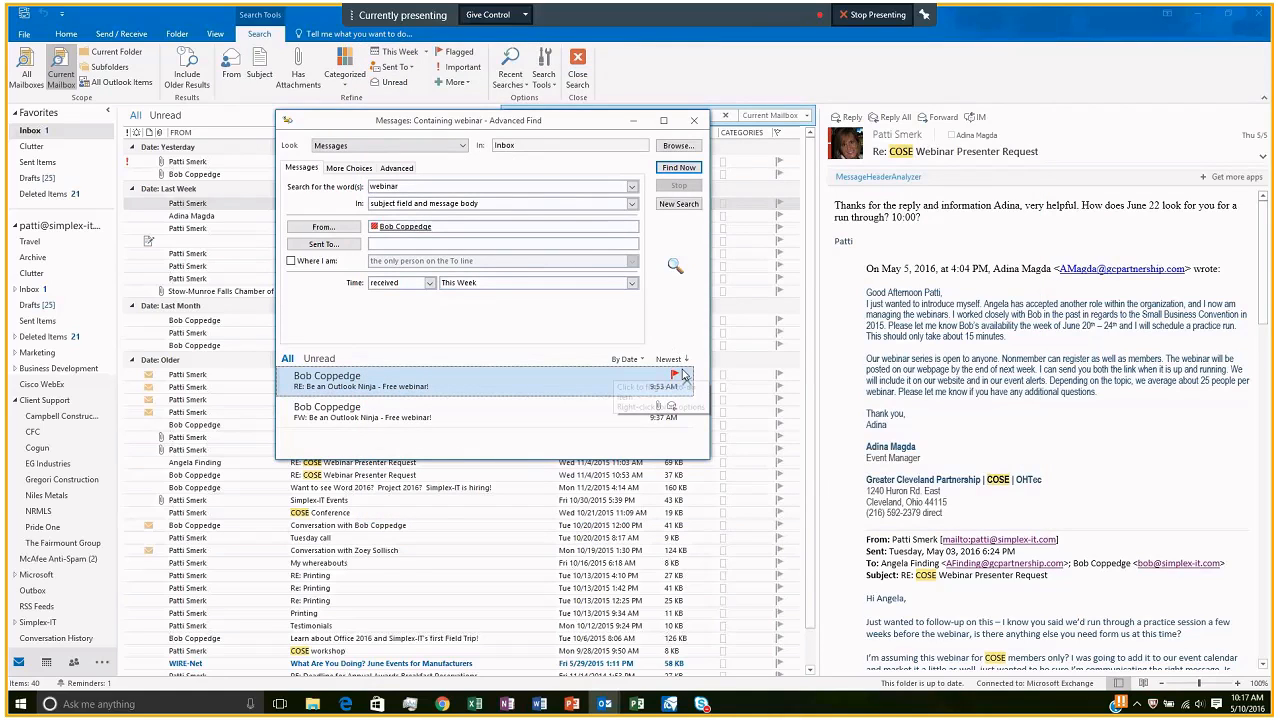
left_click(695, 122)
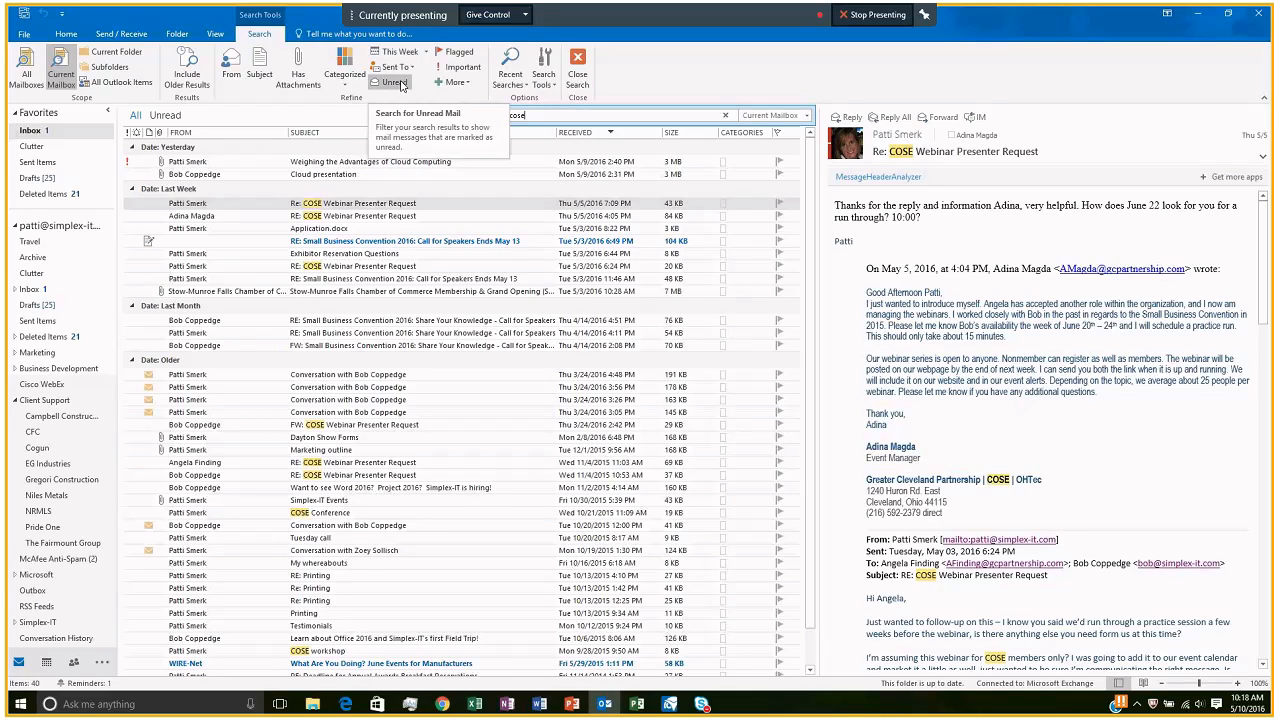
Look through the additional search properties and clear the "cose" search from the mailbox
left_click(460, 83)
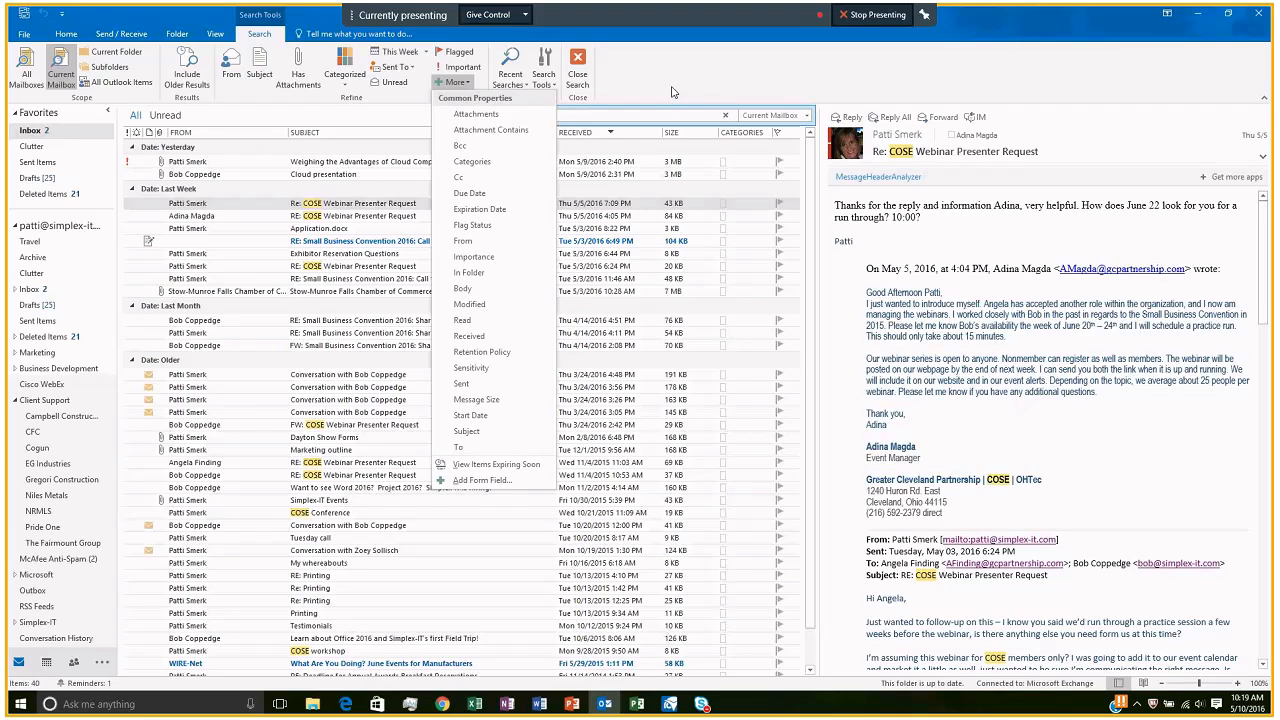
key("Escape")
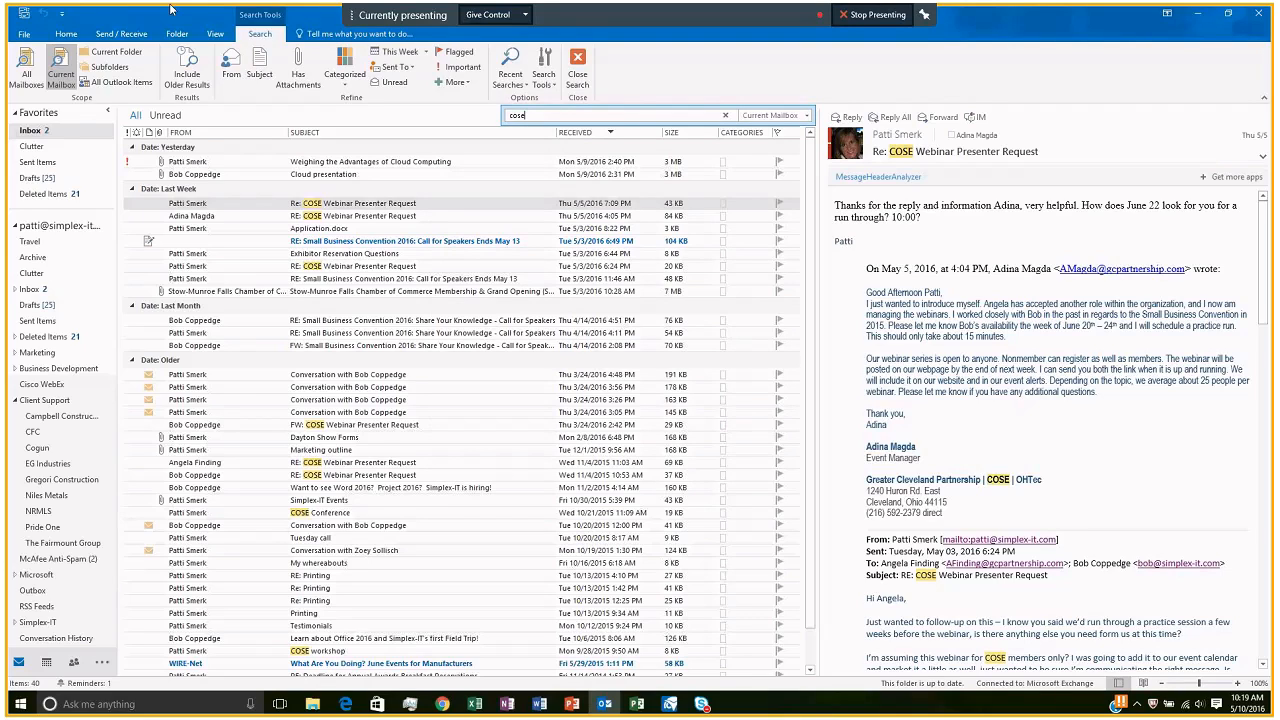
left_click(122, 34)
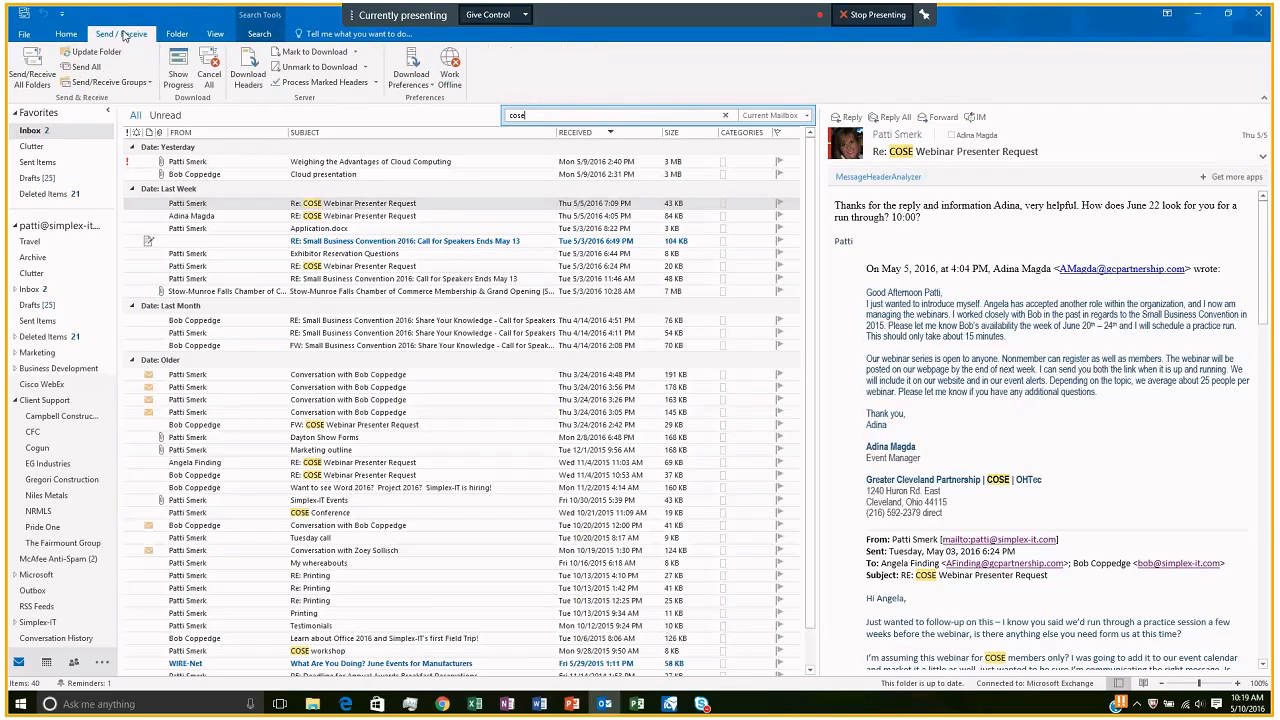
left_click(177, 35)
left_click(213, 35)
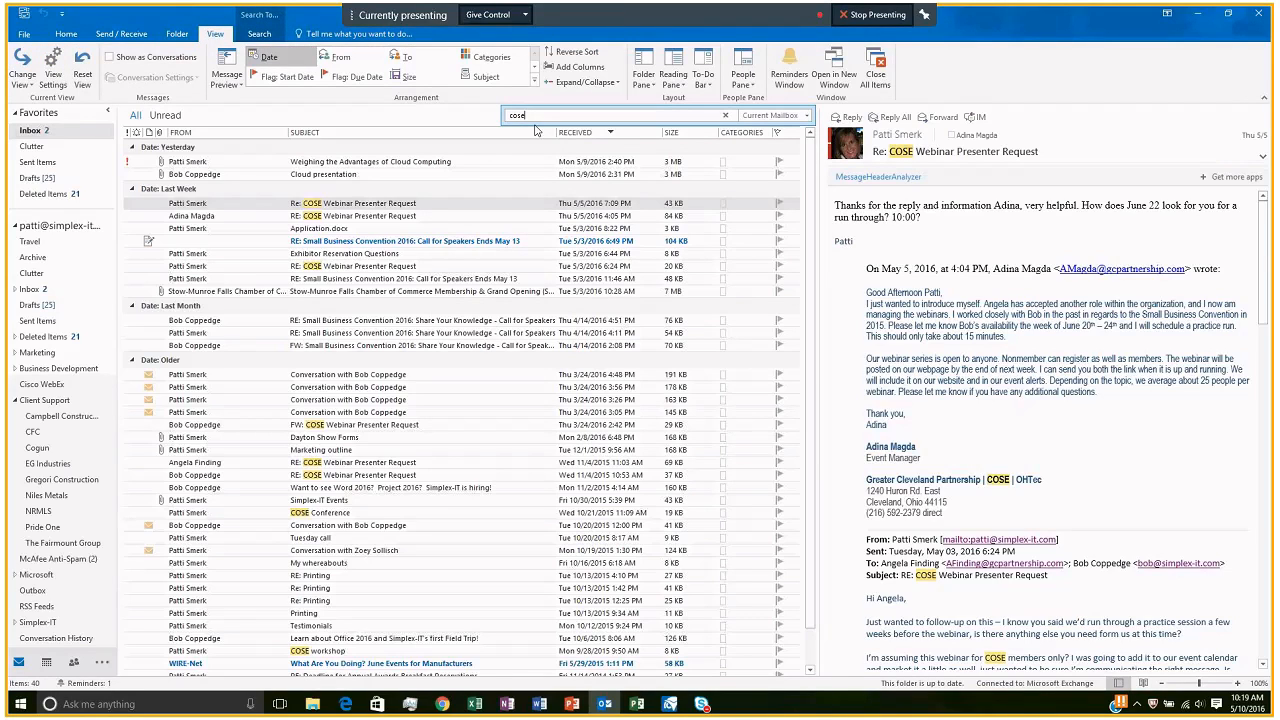
left_click(725, 115)
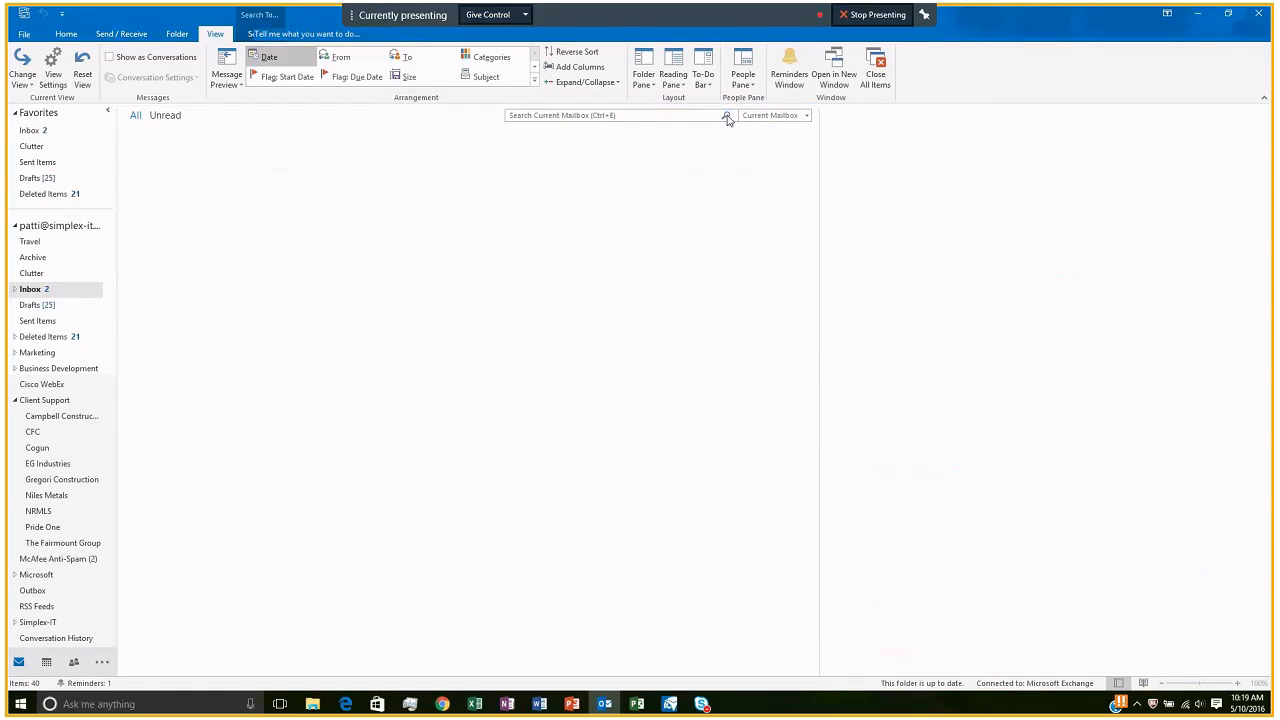
View the available email filters and arrange the inbox messages by attachments
left_click(62, 35)
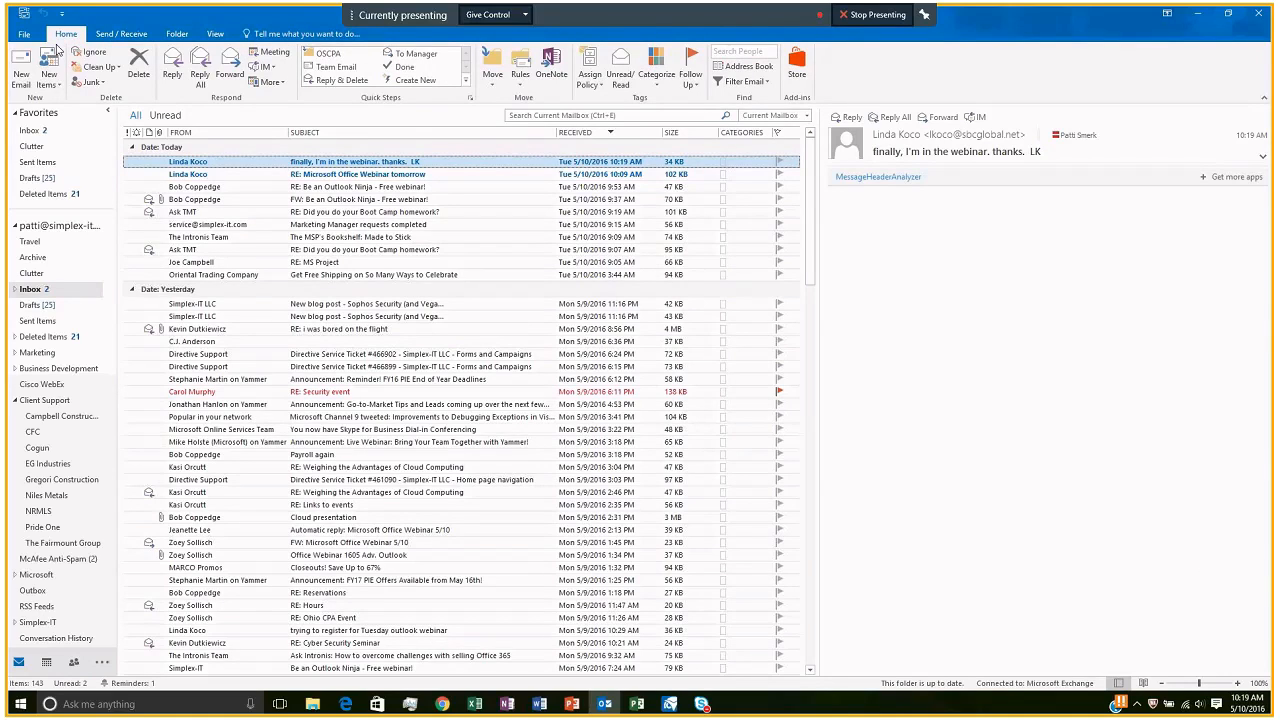
left_click(766, 82)
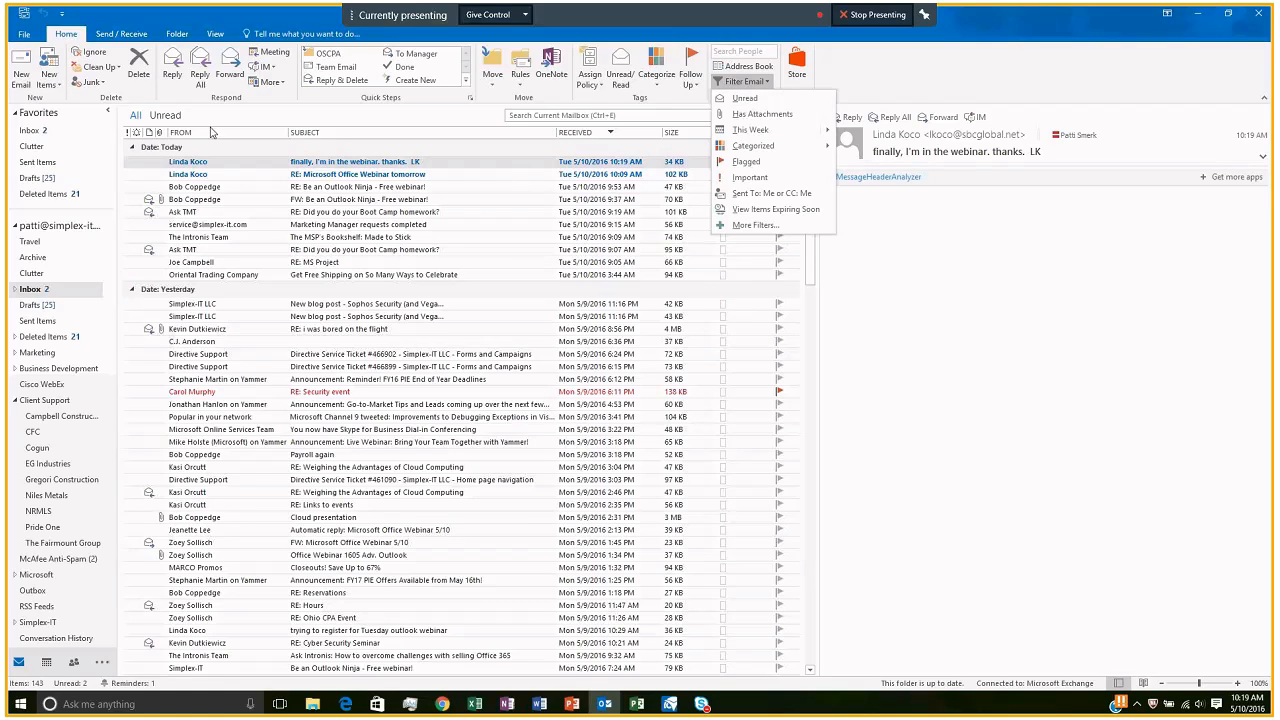
left_click(162, 135)
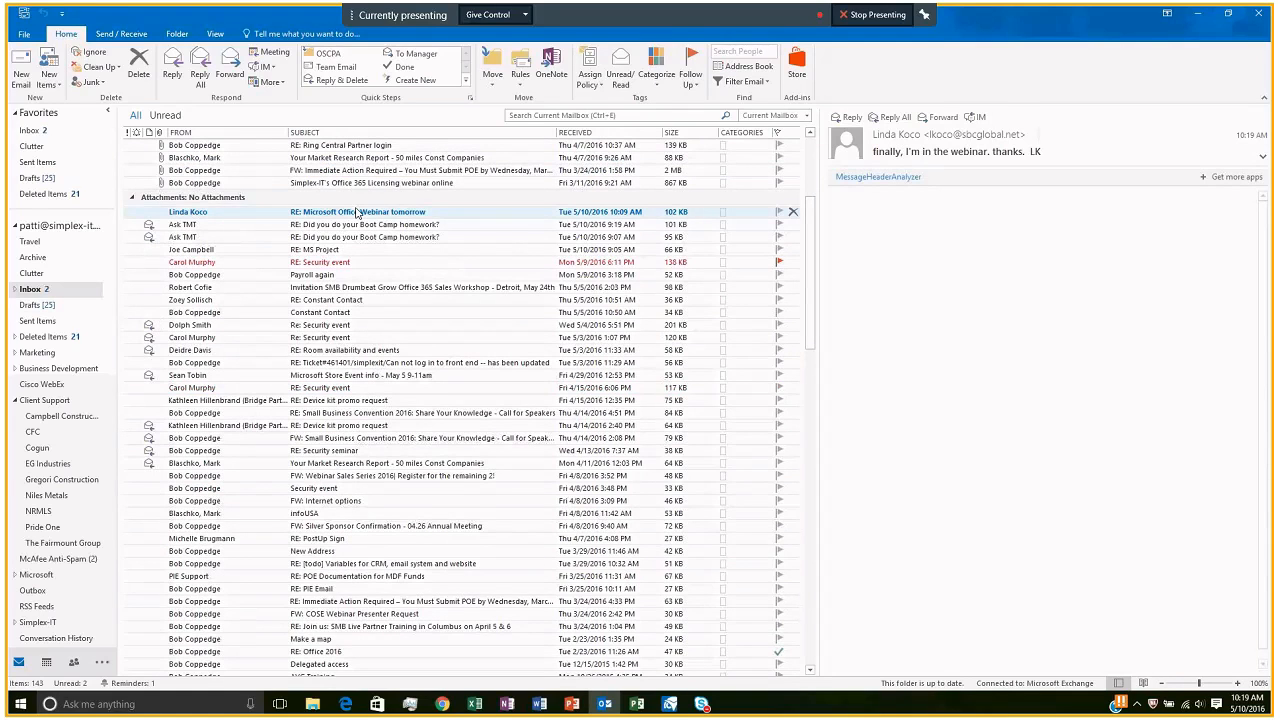
Review the inbox grouped by attachments, filter the mailbox to messages that have attachments, and clear that filter
scroll(699, 246, "down", 6)
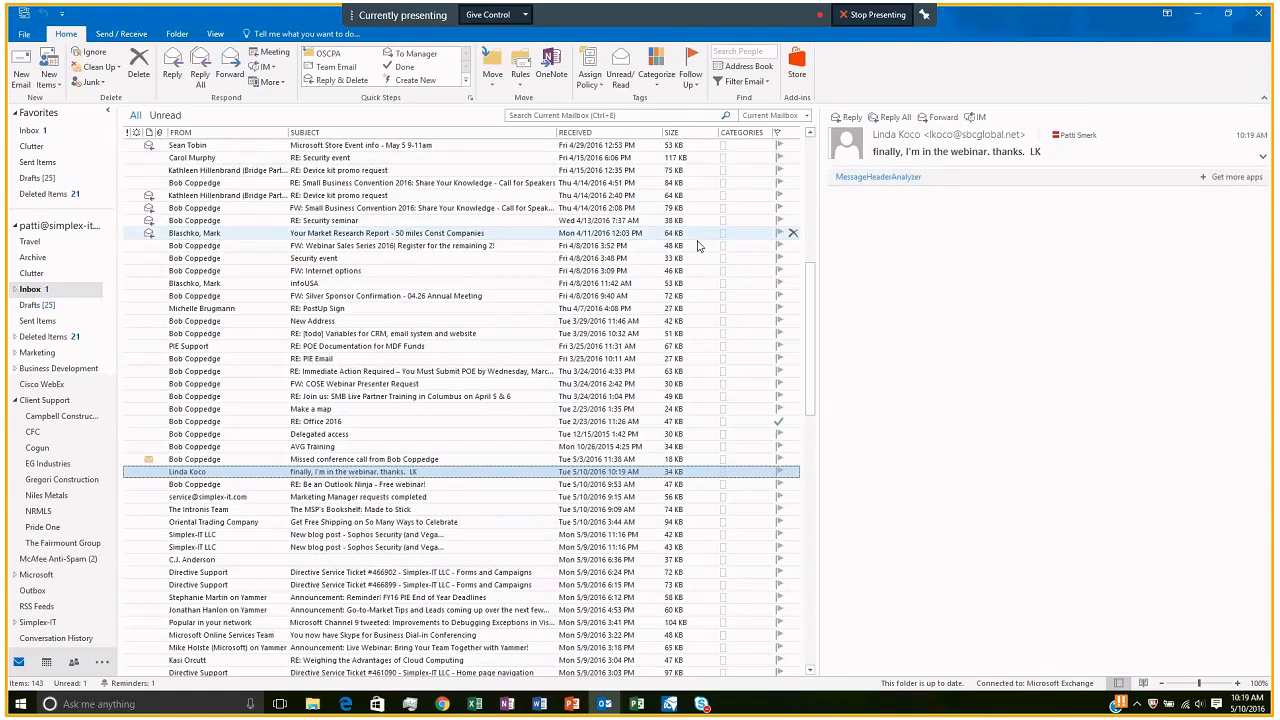
left_click_drag(809, 268, 805, 143)
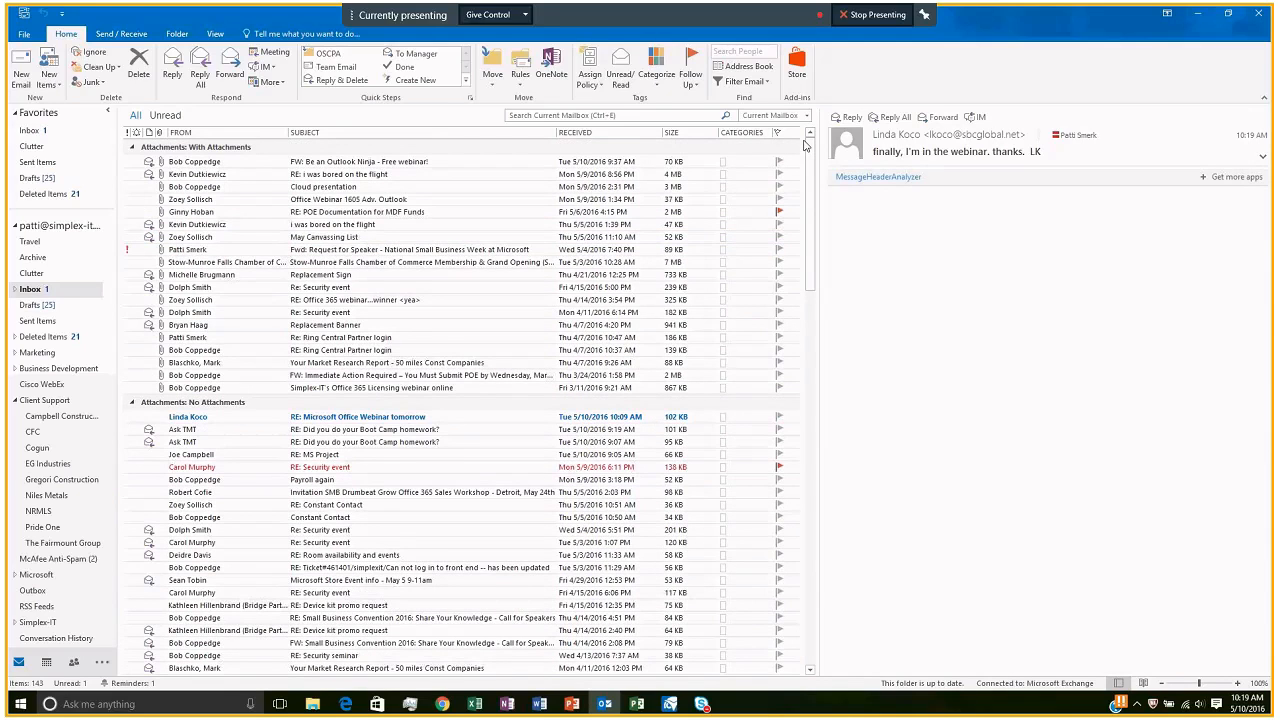
left_click(768, 86)
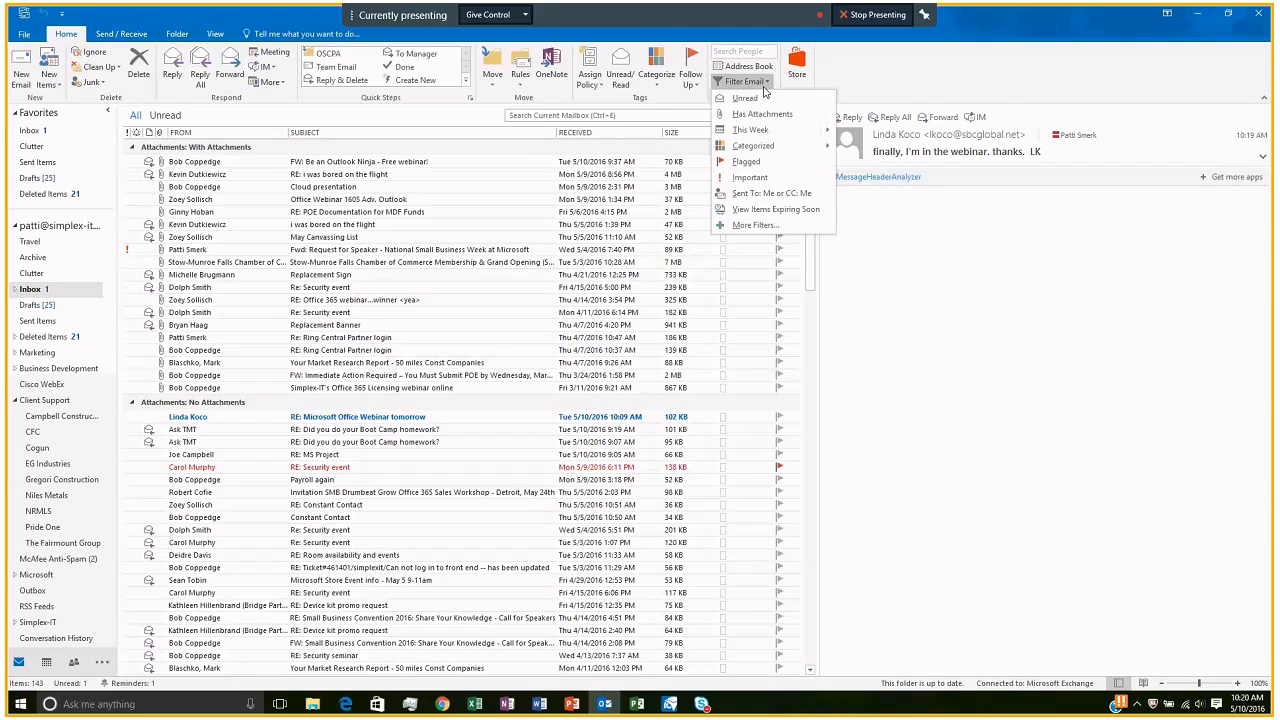
left_click(763, 114)
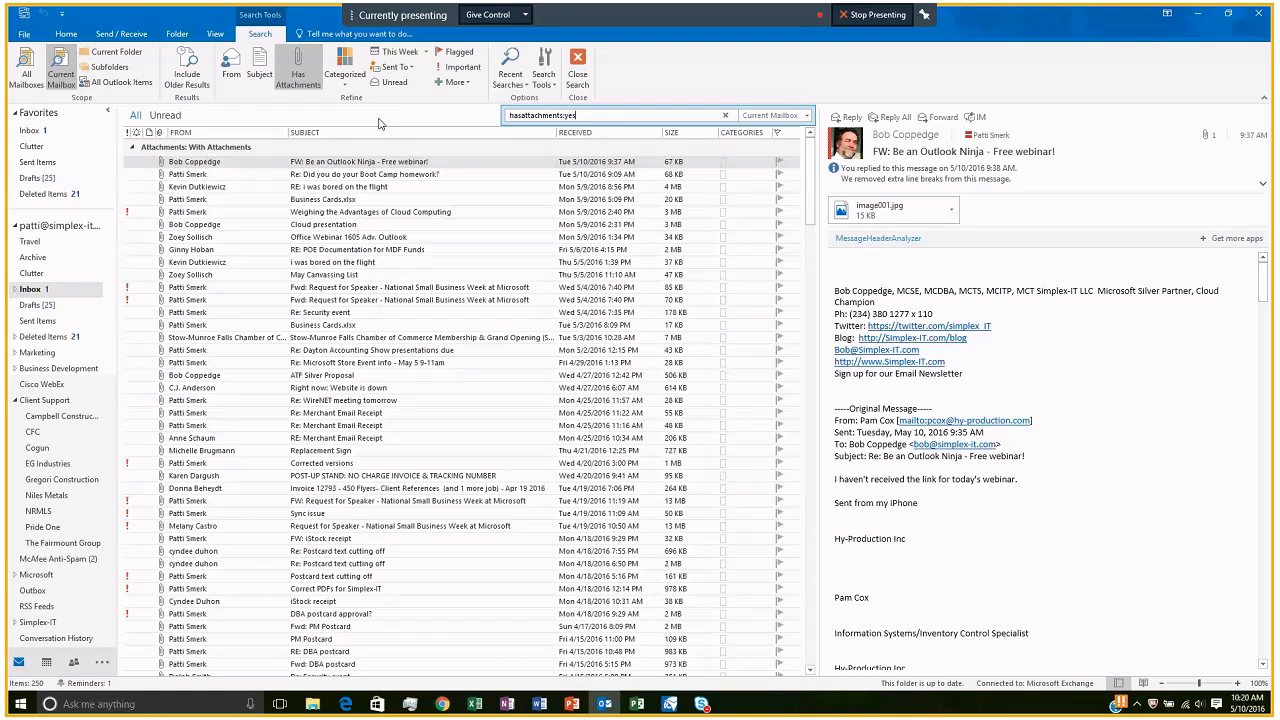
left_click(727, 117)
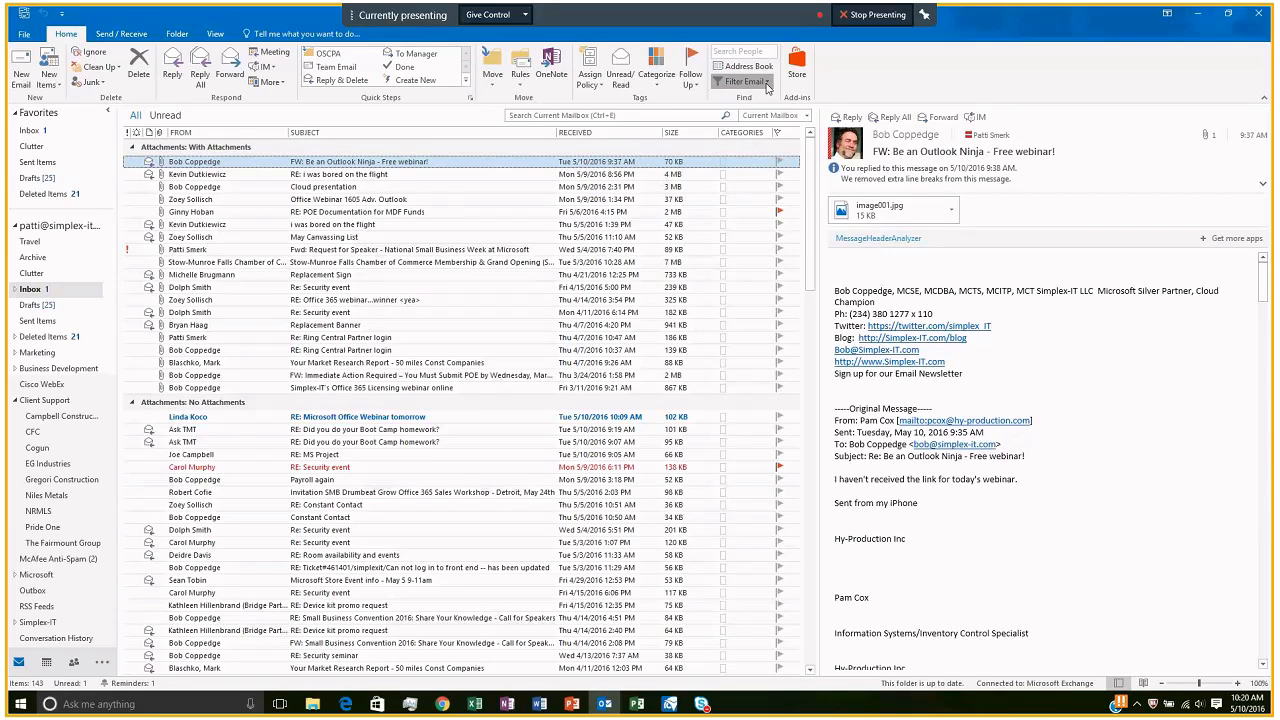
Look through the available email filters and More Filters, and return to the main mail commands
left_click(767, 84)
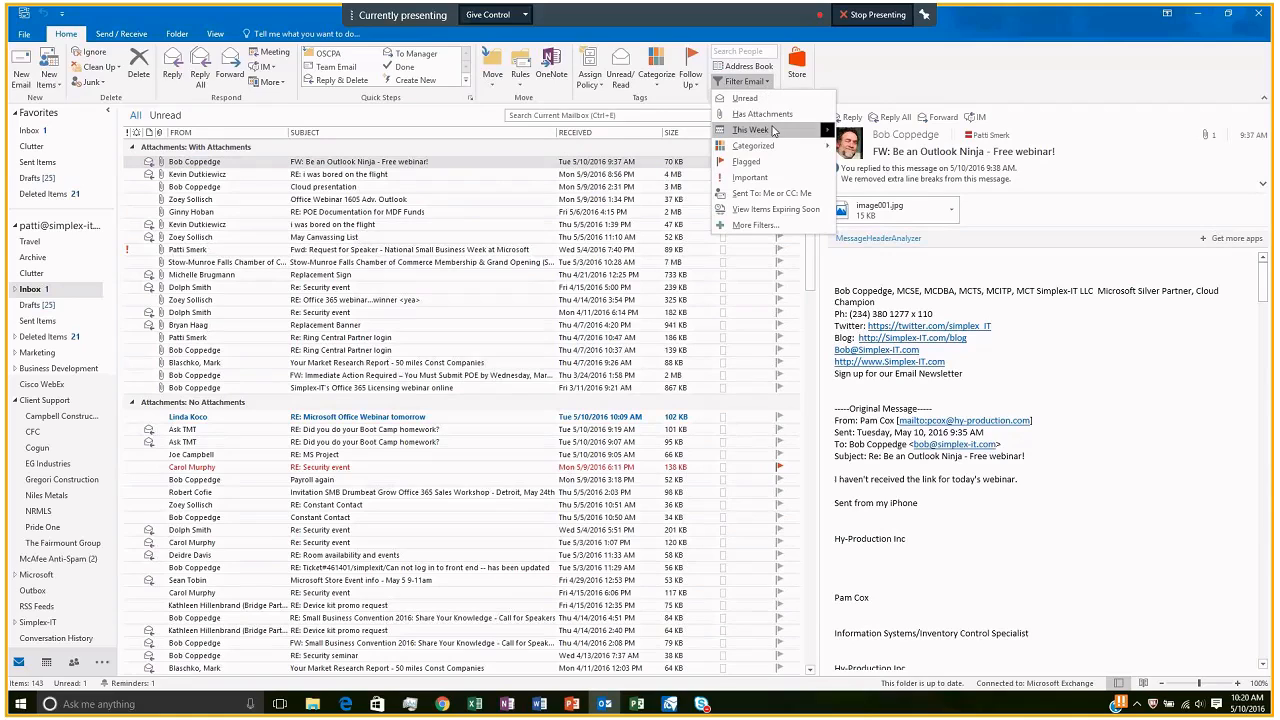
mouse_move(775, 133)
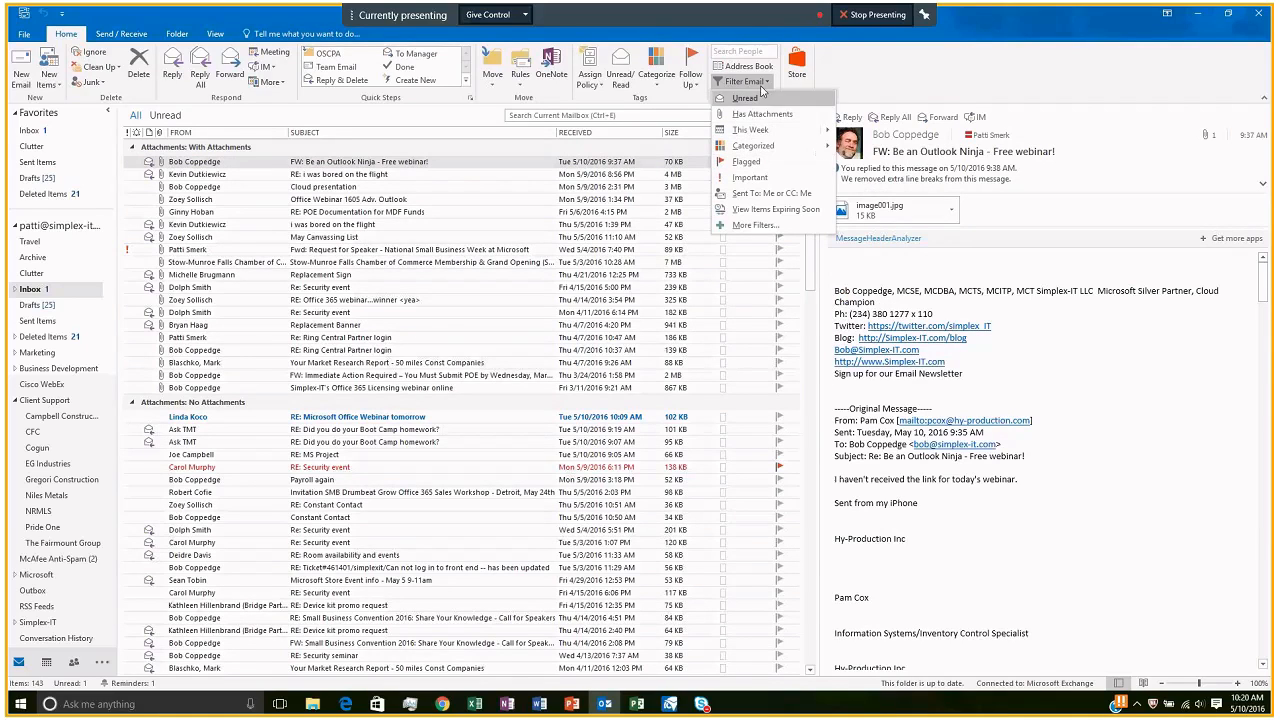
left_click(771, 229)
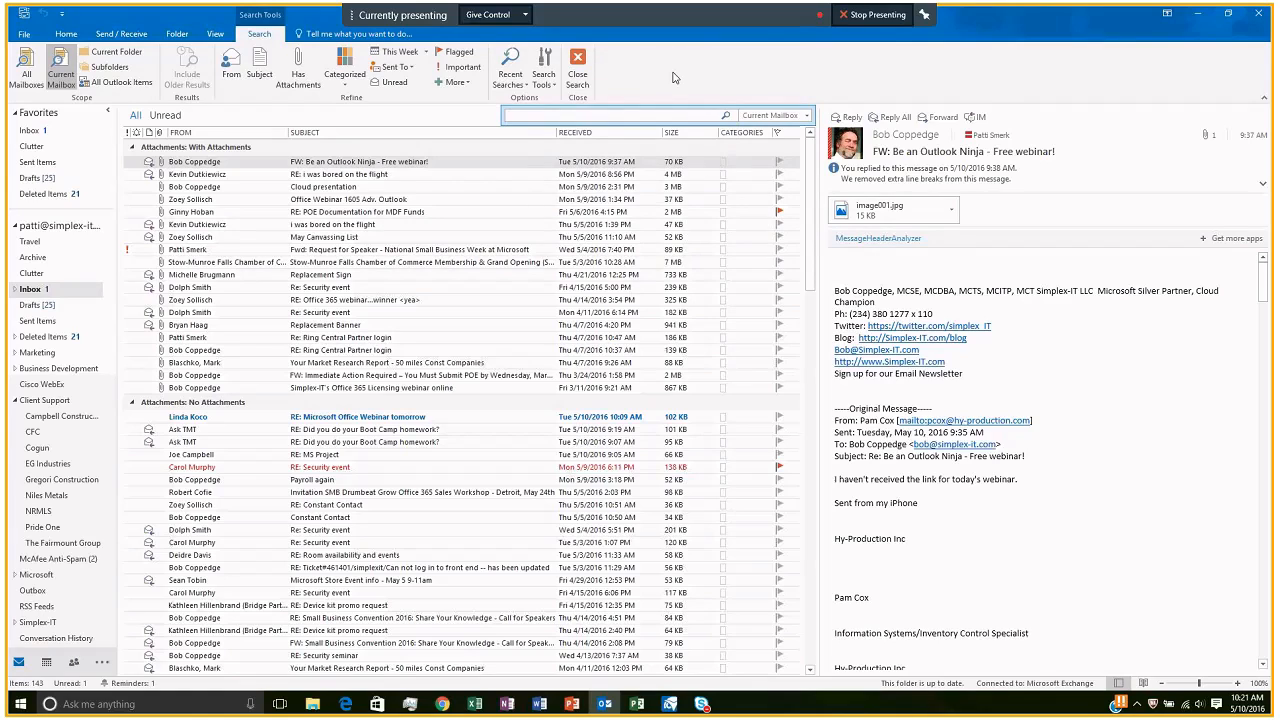
left_click(112, 37)
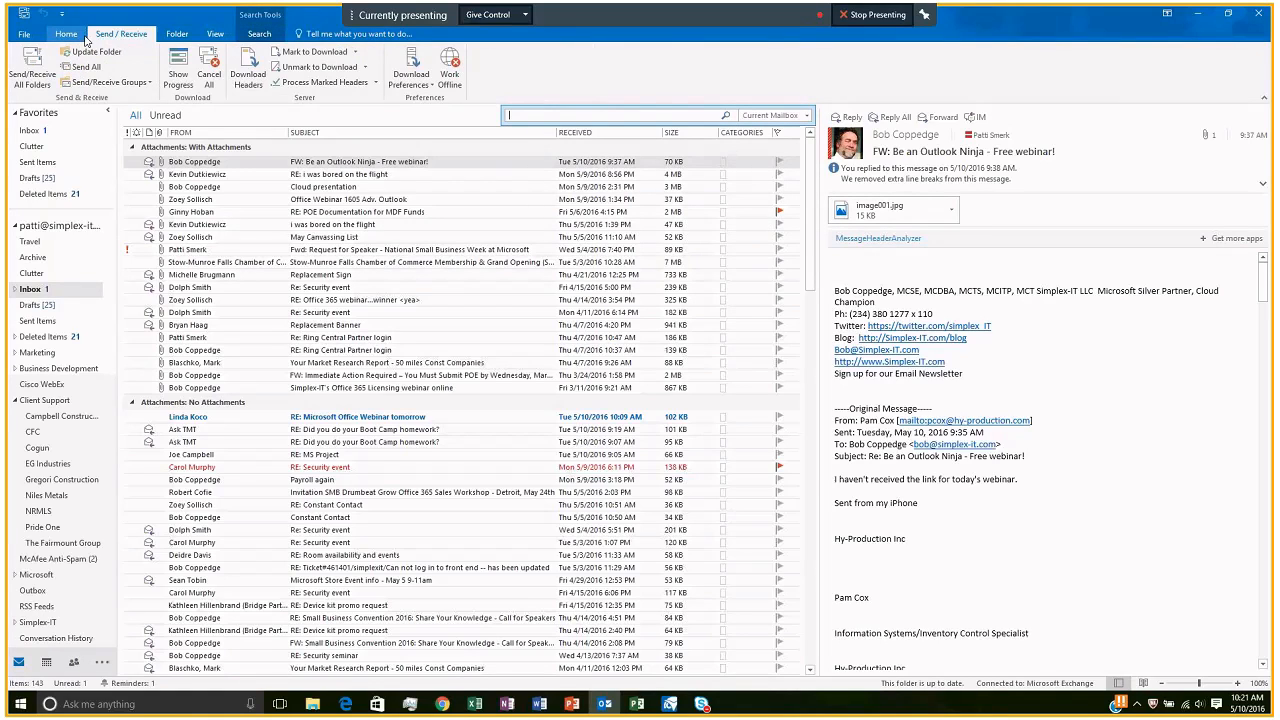
left_click(85, 38)
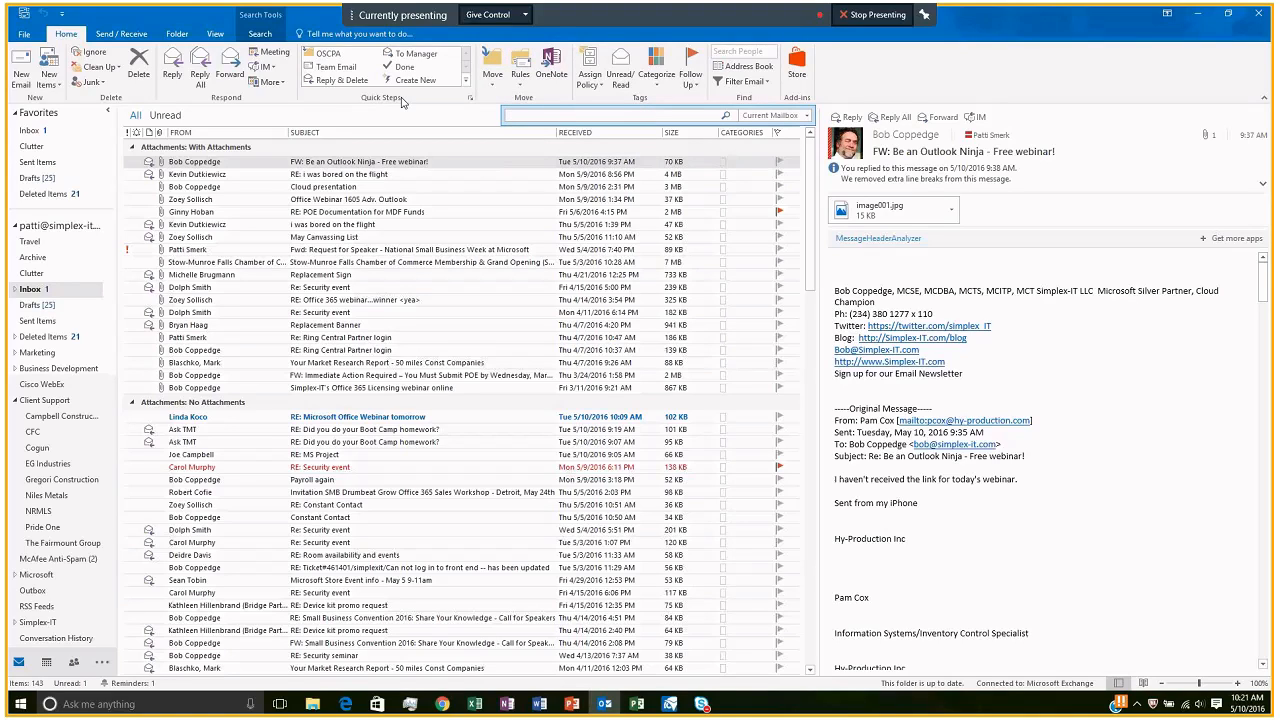
Start creating a rule based on the "FW: Be an Outlook Ninja - Free webinar!" message
left_click(520, 66)
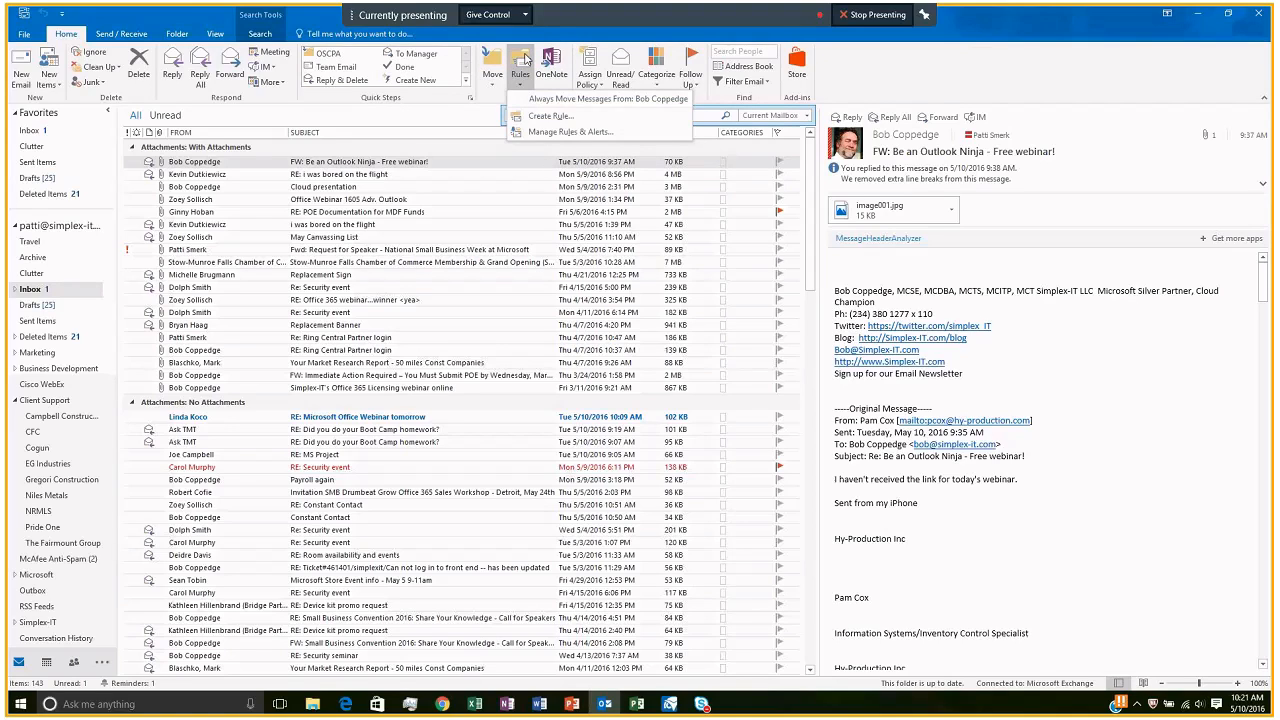
left_click(538, 43)
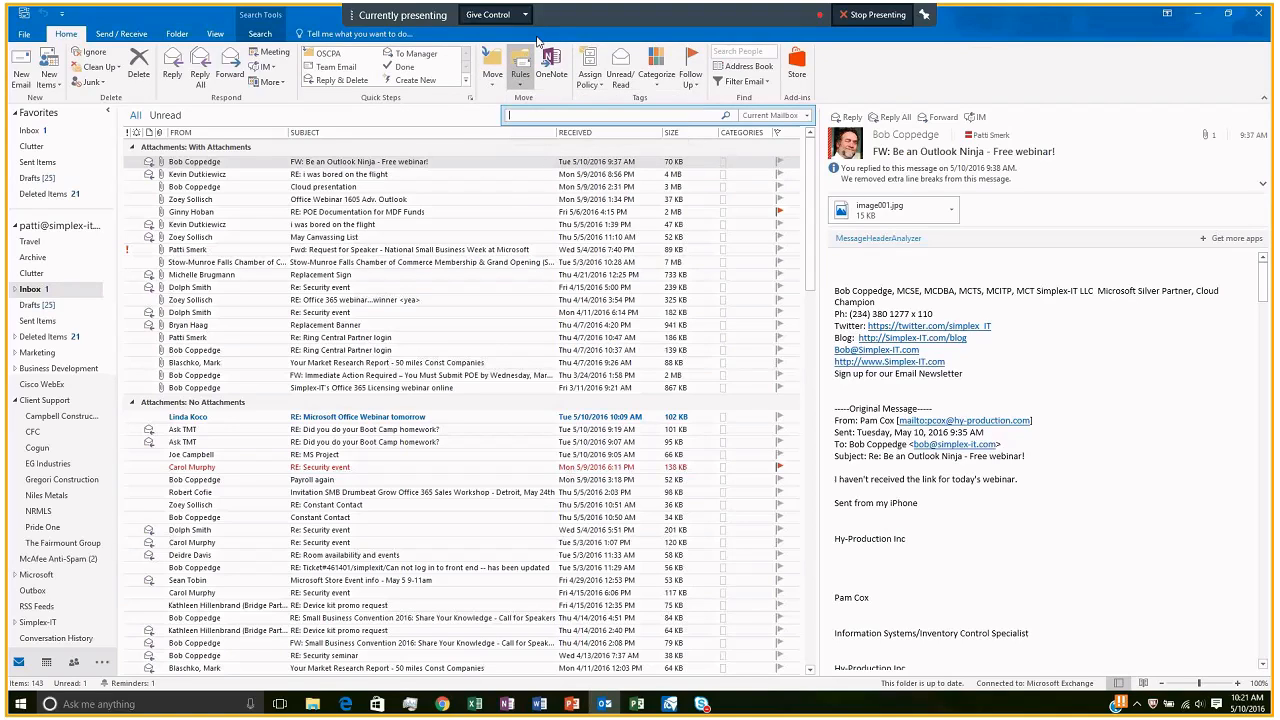
left_click(436, 166)
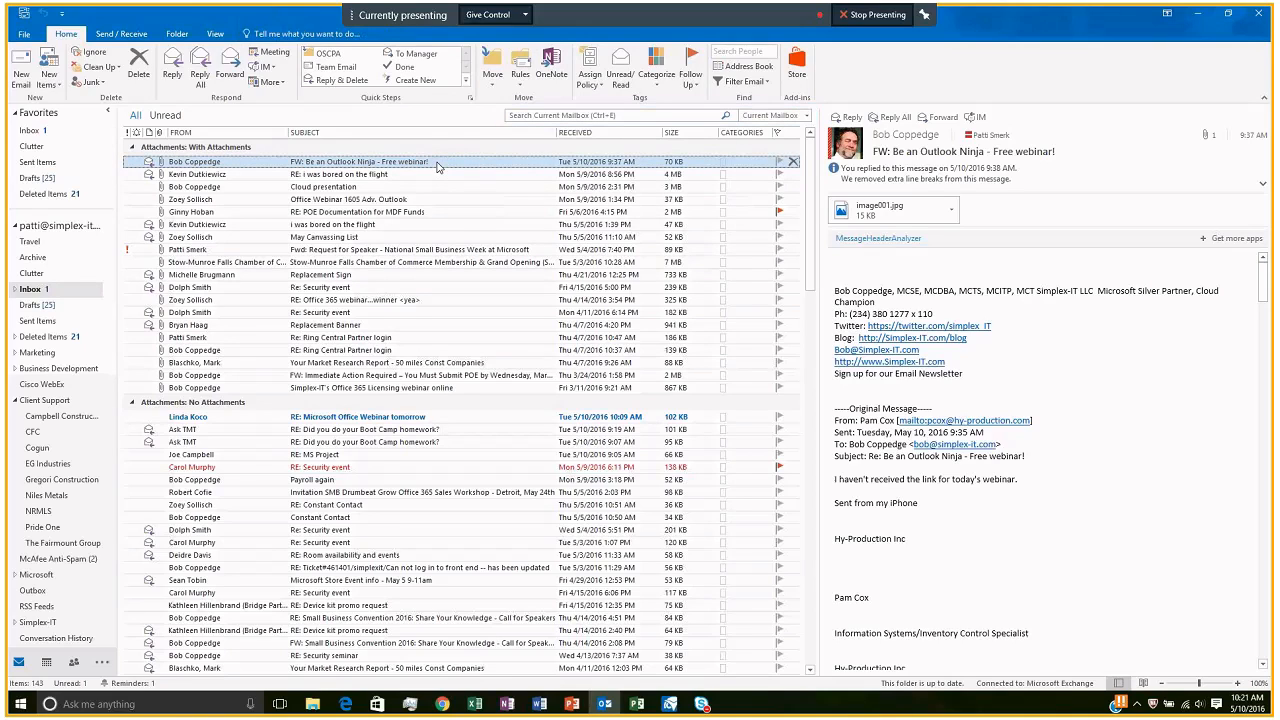
scroll(855, 305, "down", 2)
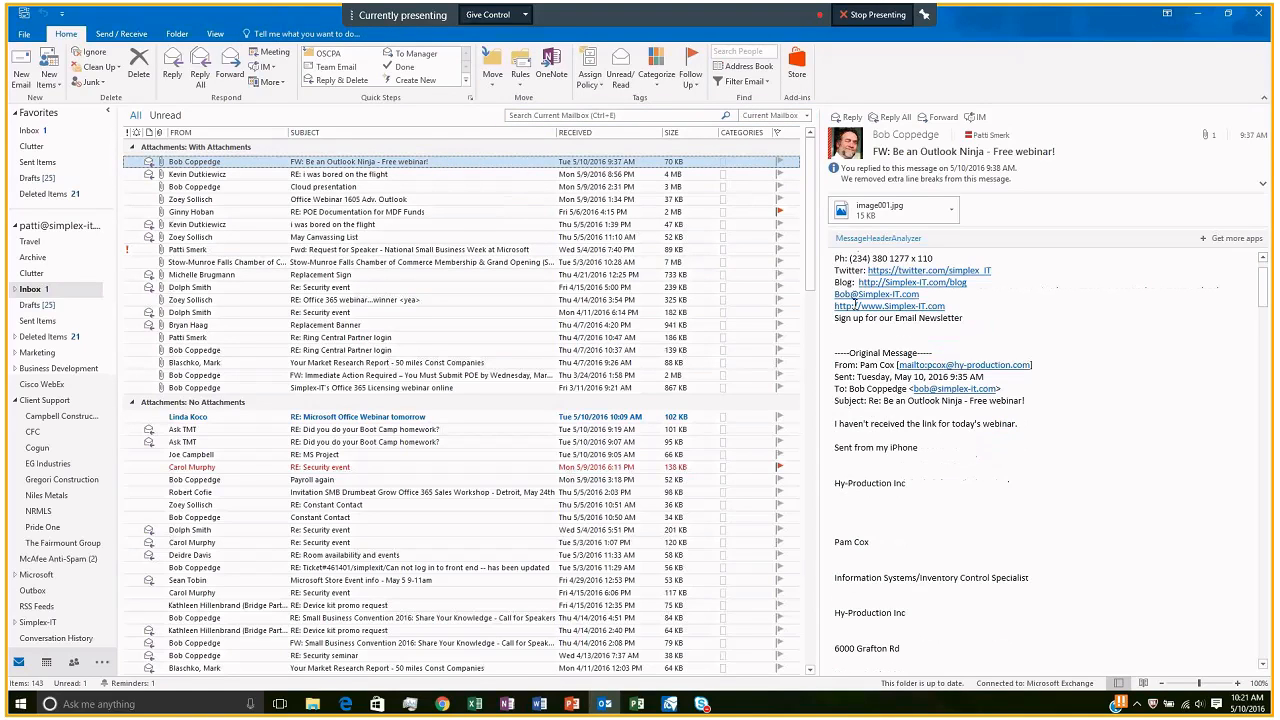
scroll(855, 305, "up", 1)
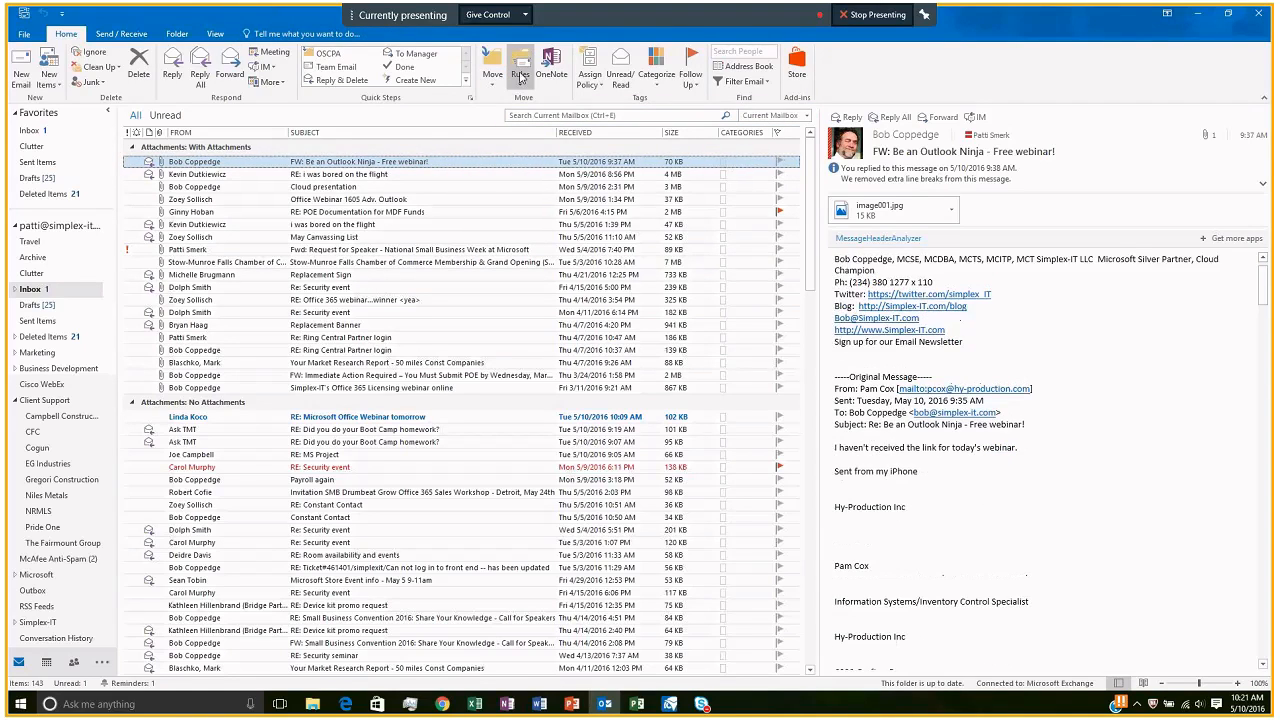
left_click(520, 72)
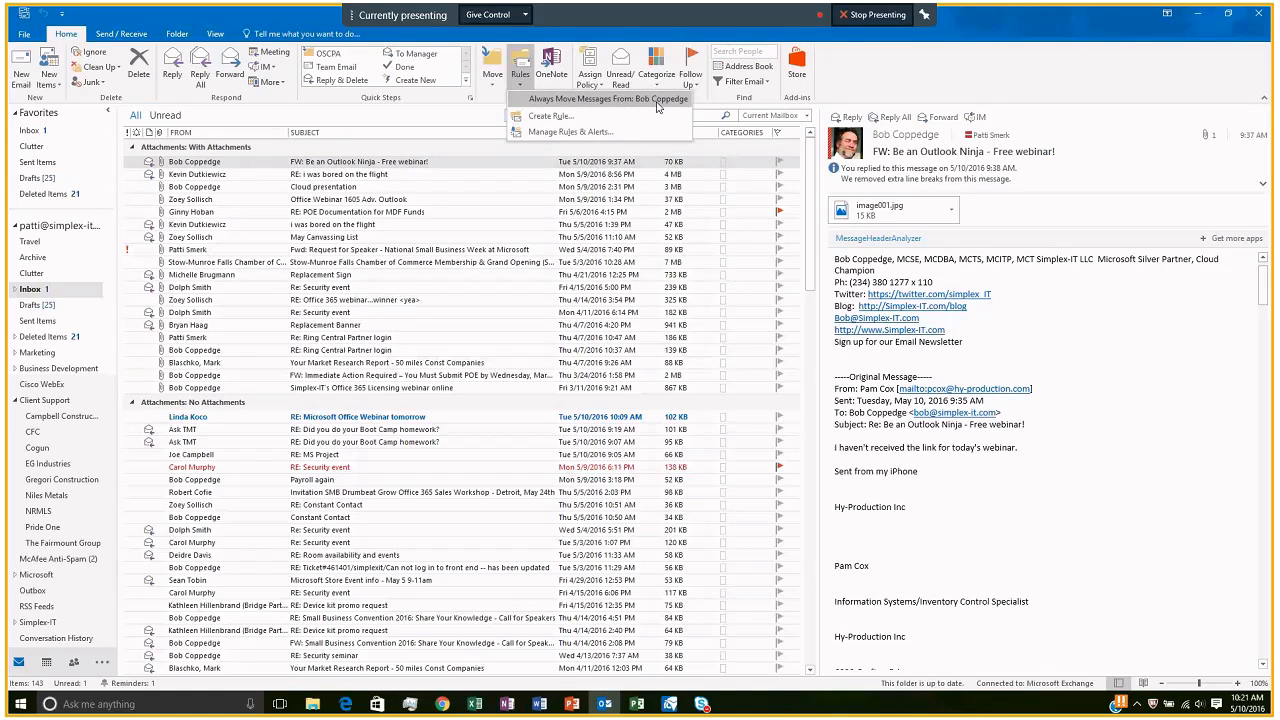
left_click(550, 117)
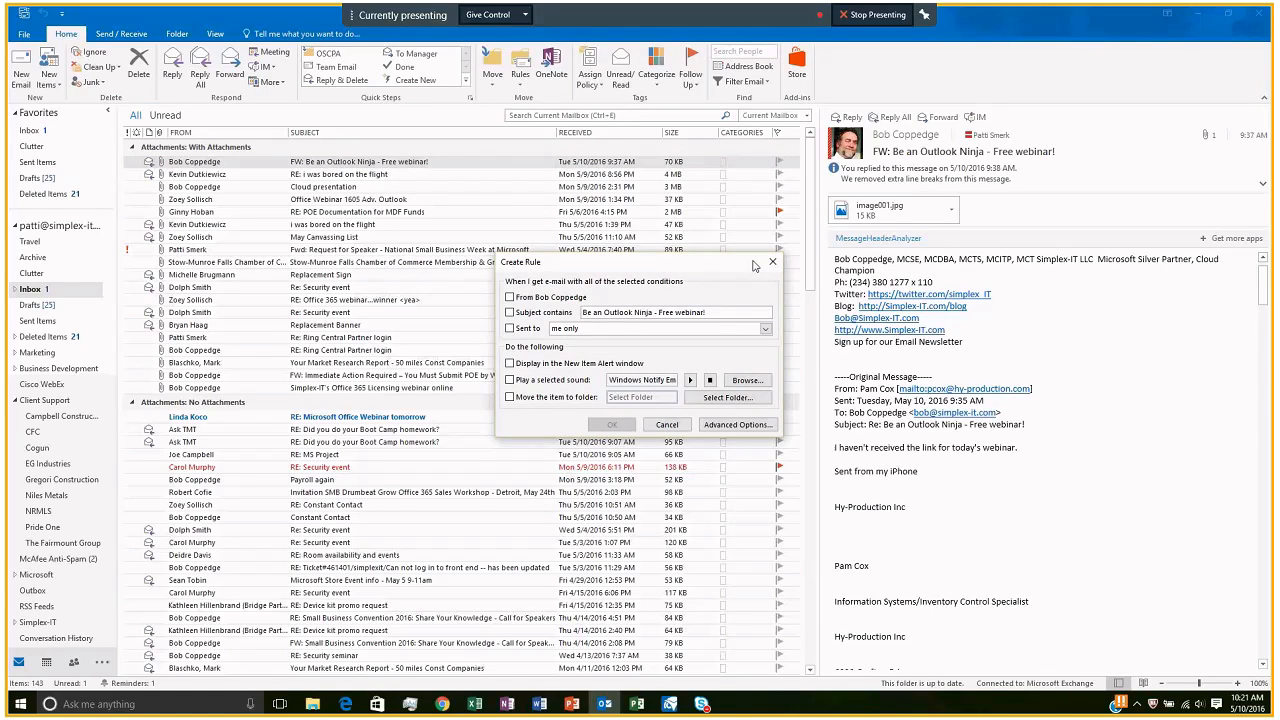
left_click_drag(755, 265, 618, 216)
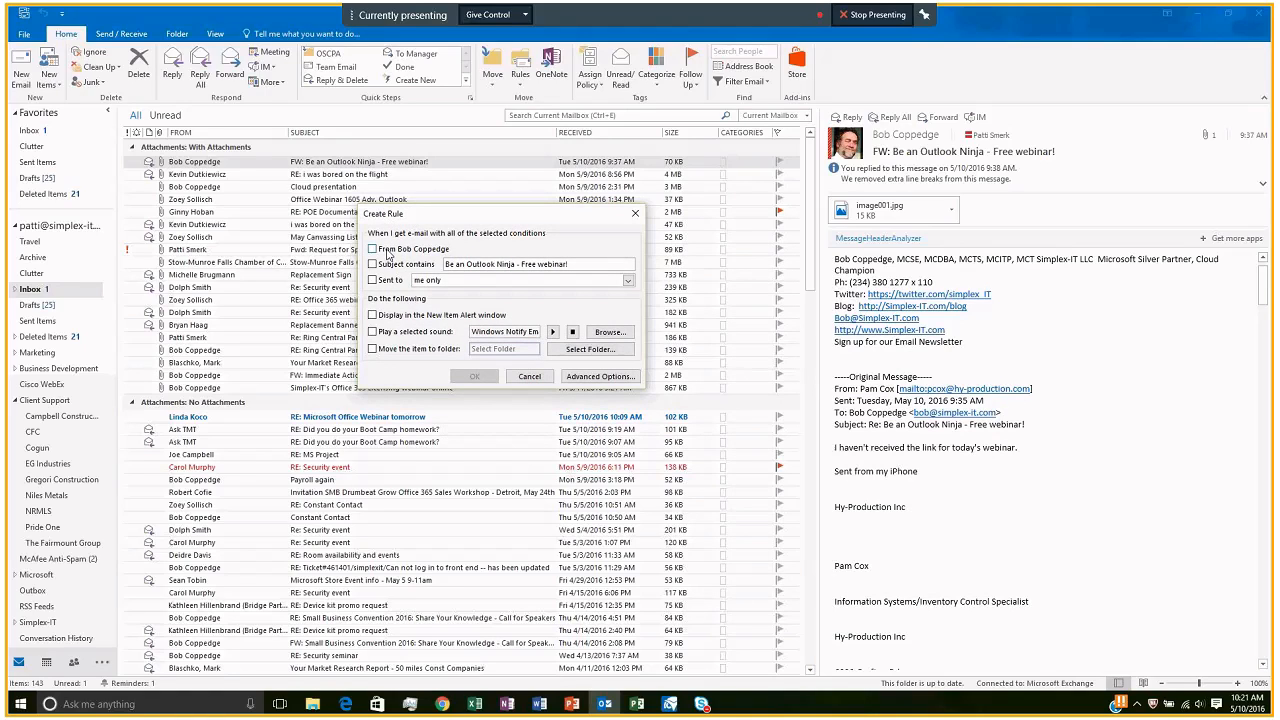
Try the sender and "me only" recipient conditions with an empty subject text in the new rule, and discard the rule
left_click(372, 249)
left_click_drag(569, 265, 395, 277)
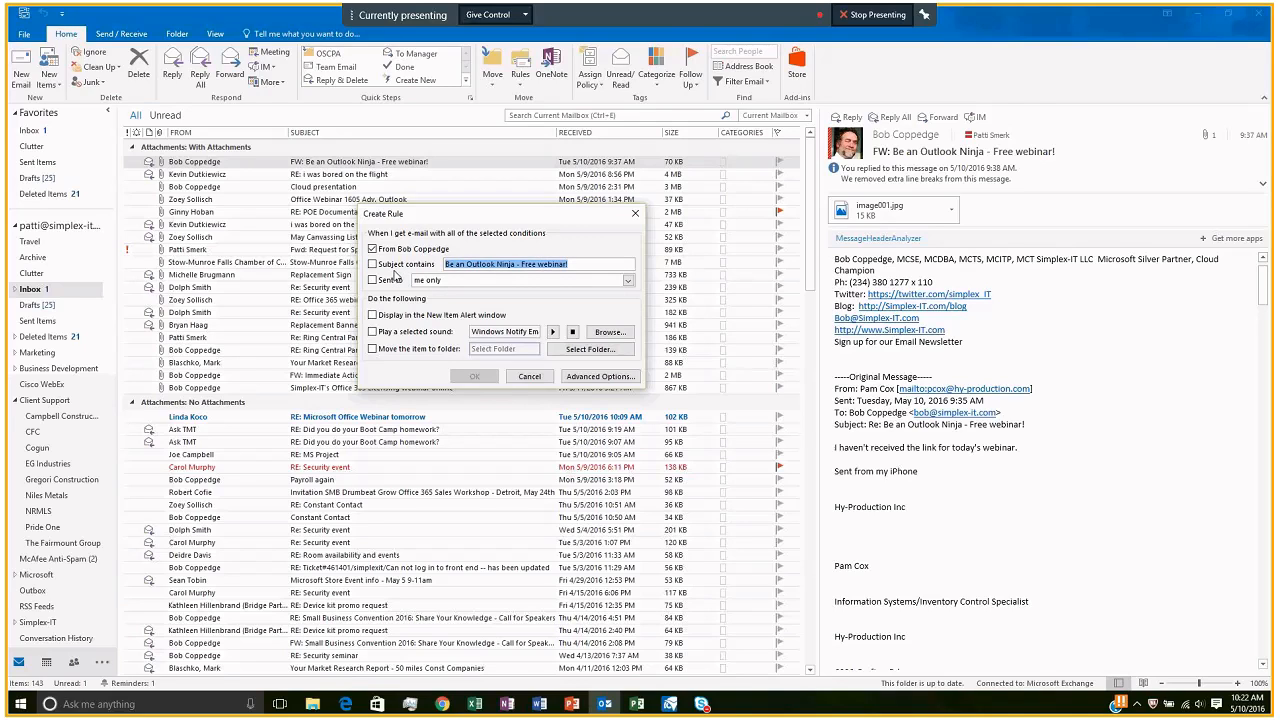
key("Delete")
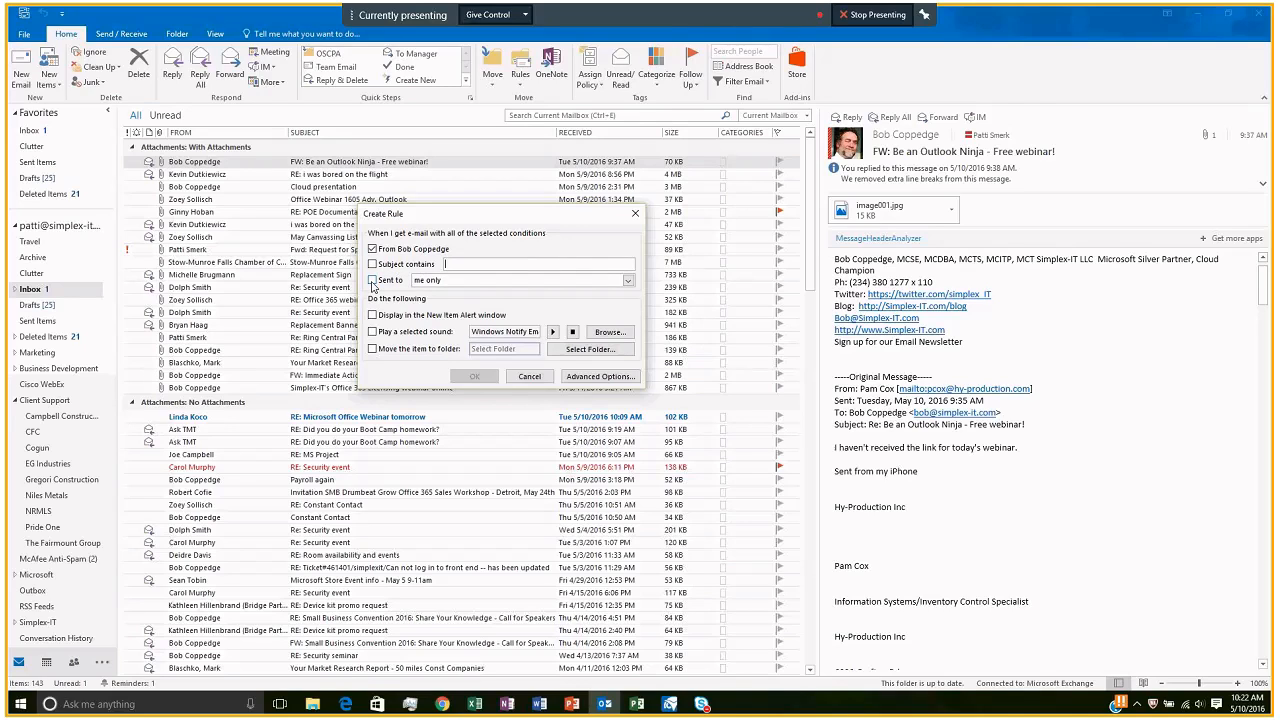
left_click(628, 281)
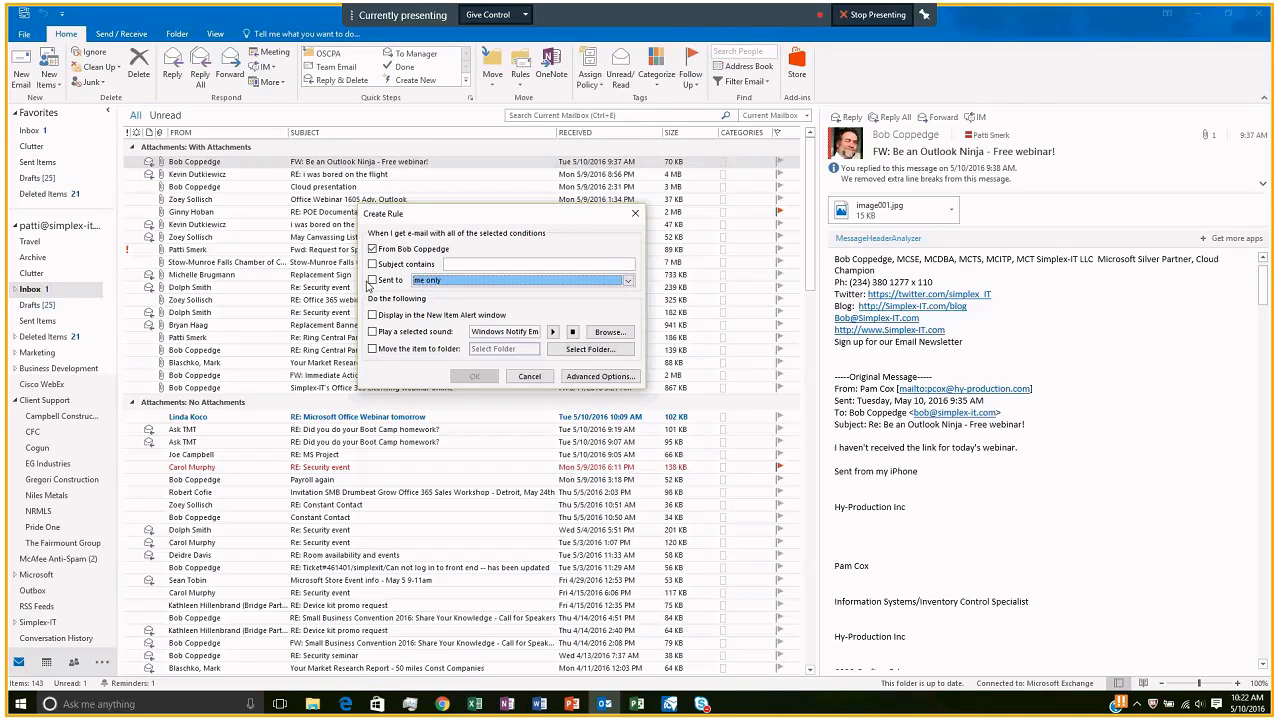
left_click(427, 292)
left_click(628, 281)
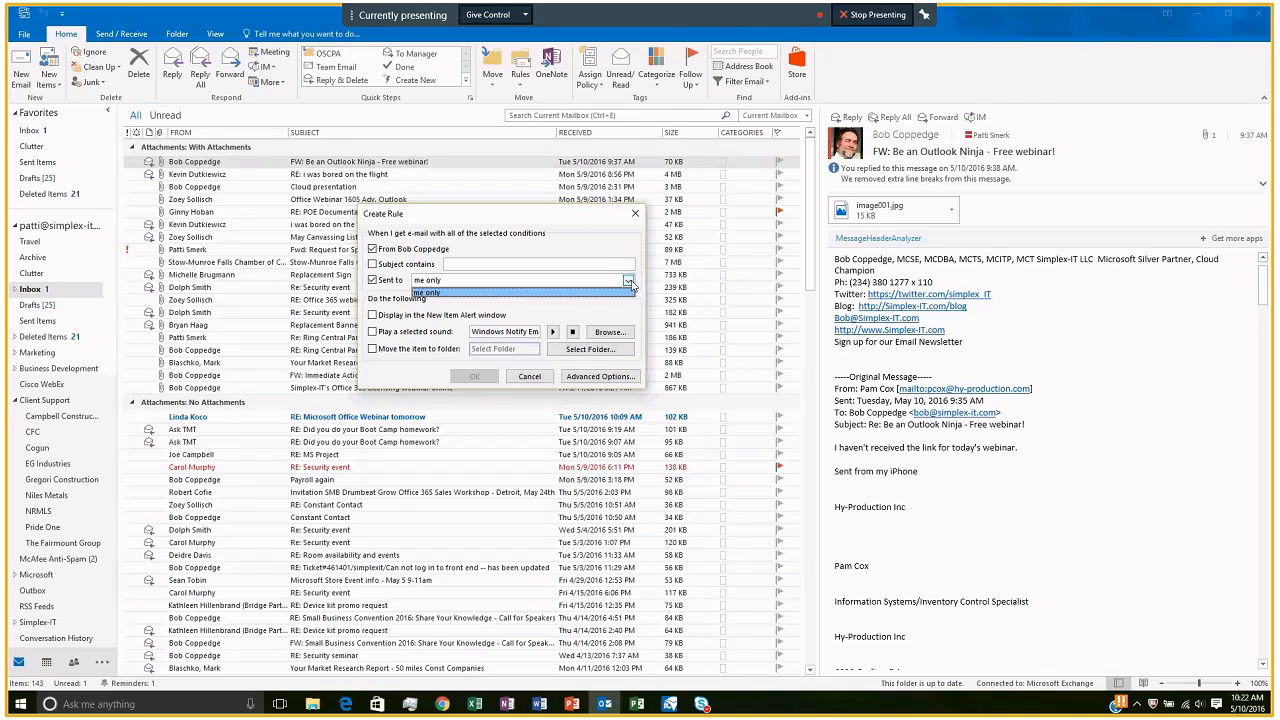
left_click(628, 281)
left_click(373, 281)
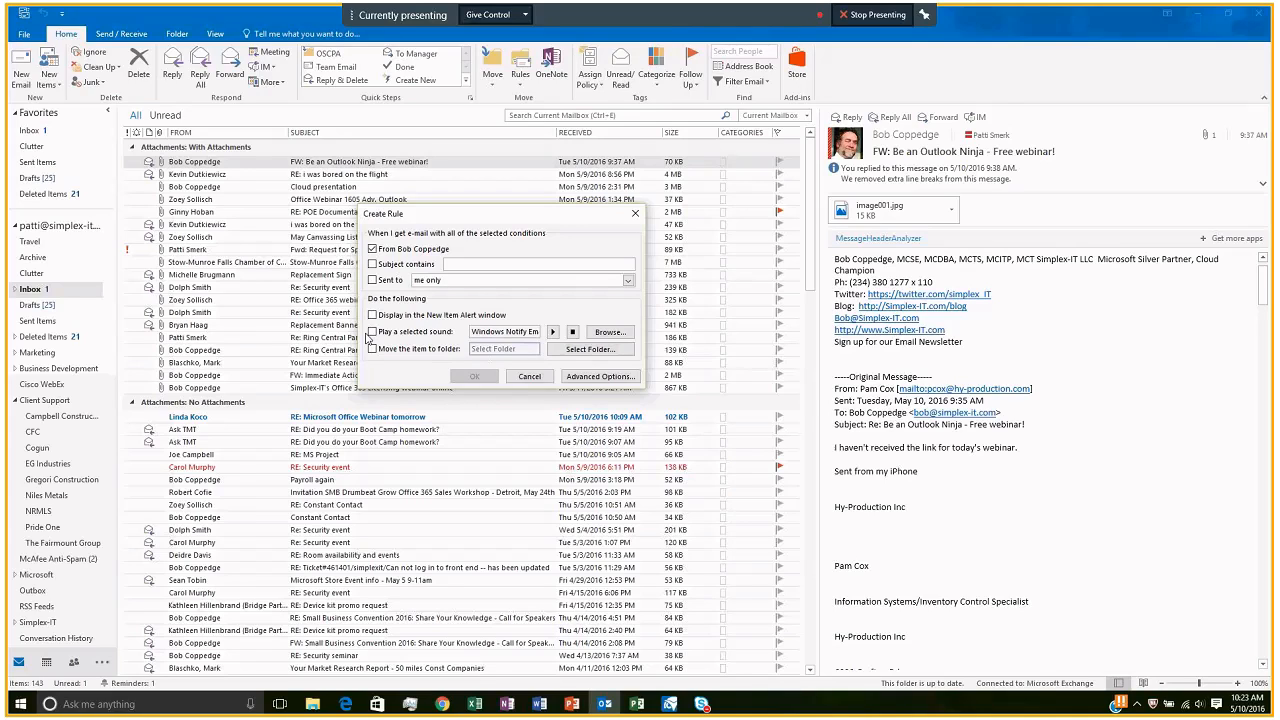
left_click(635, 215)
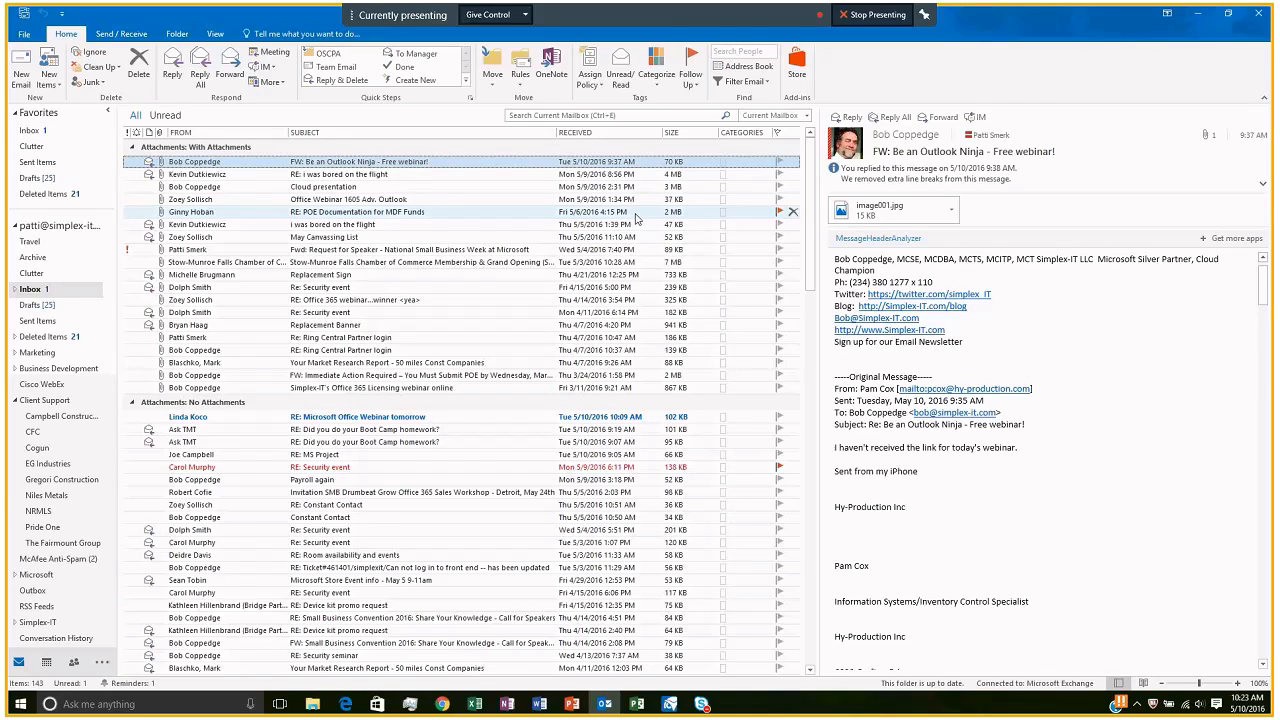
Deselect the message by selecting the With Attachments group, and open the Rules and Alerts manager
left_click(517, 80)
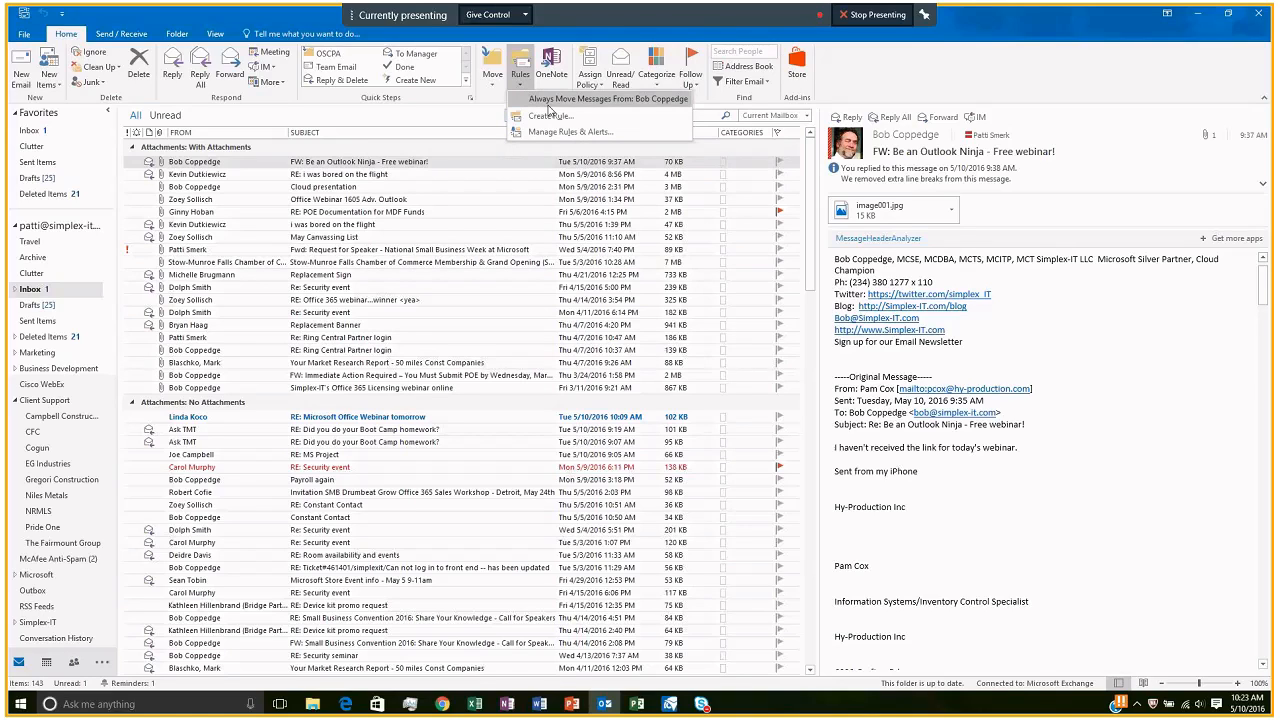
left_click(494, 157)
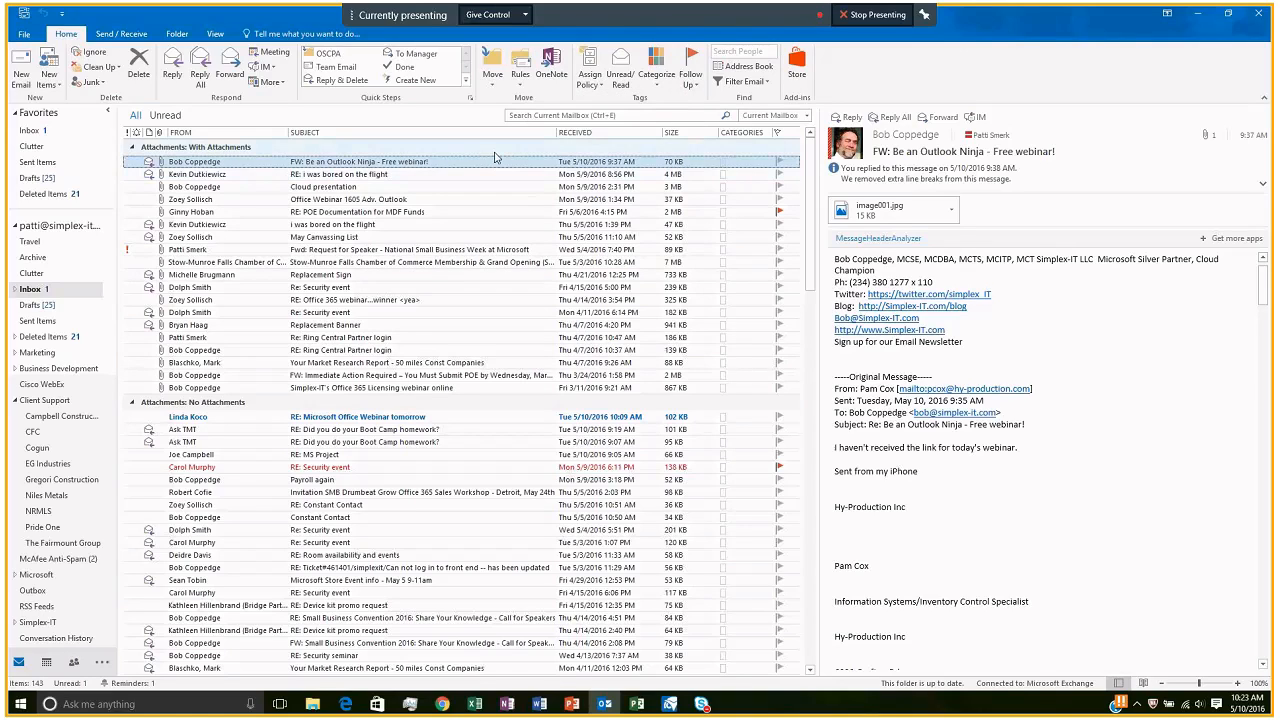
key("Up")
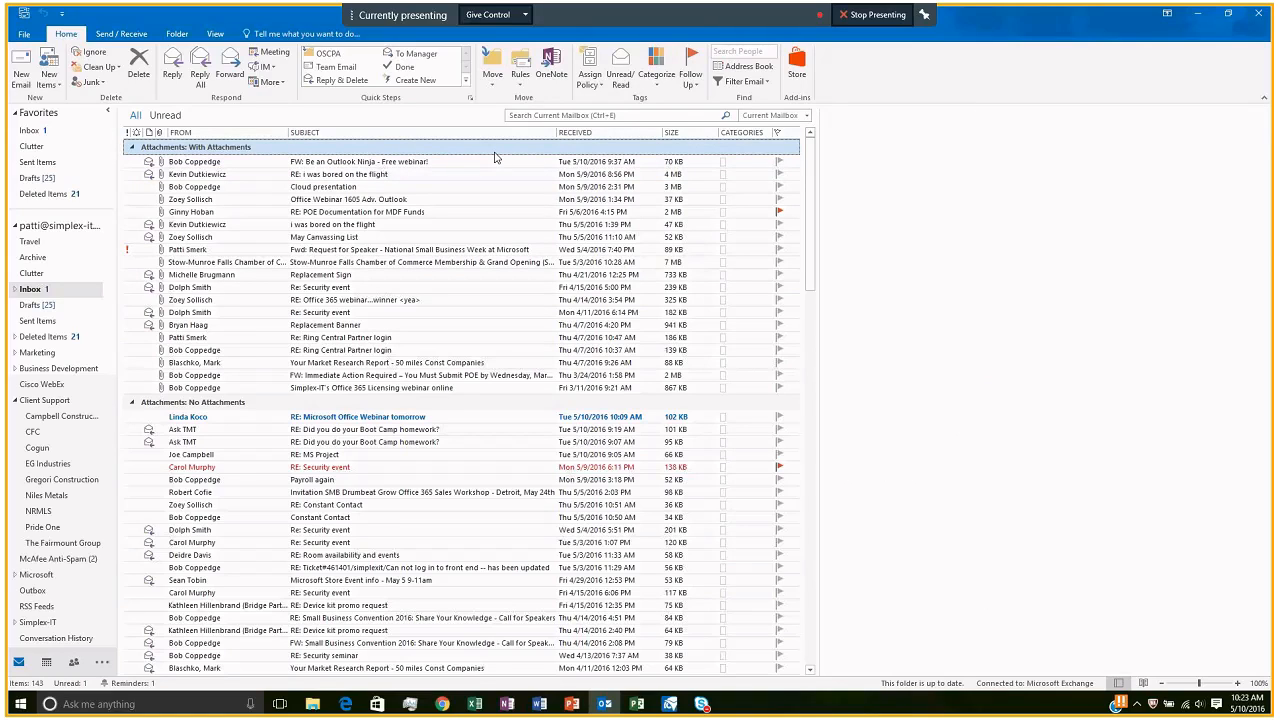
left_click(520, 70)
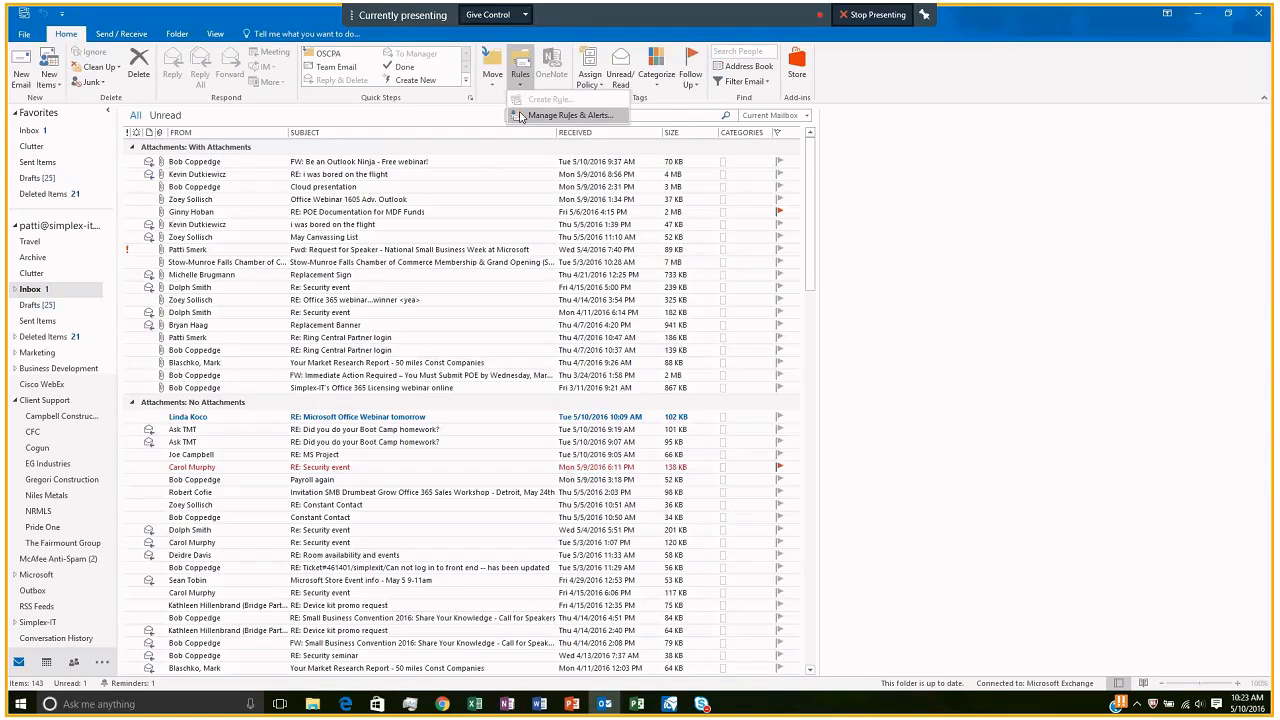
left_click(533, 116)
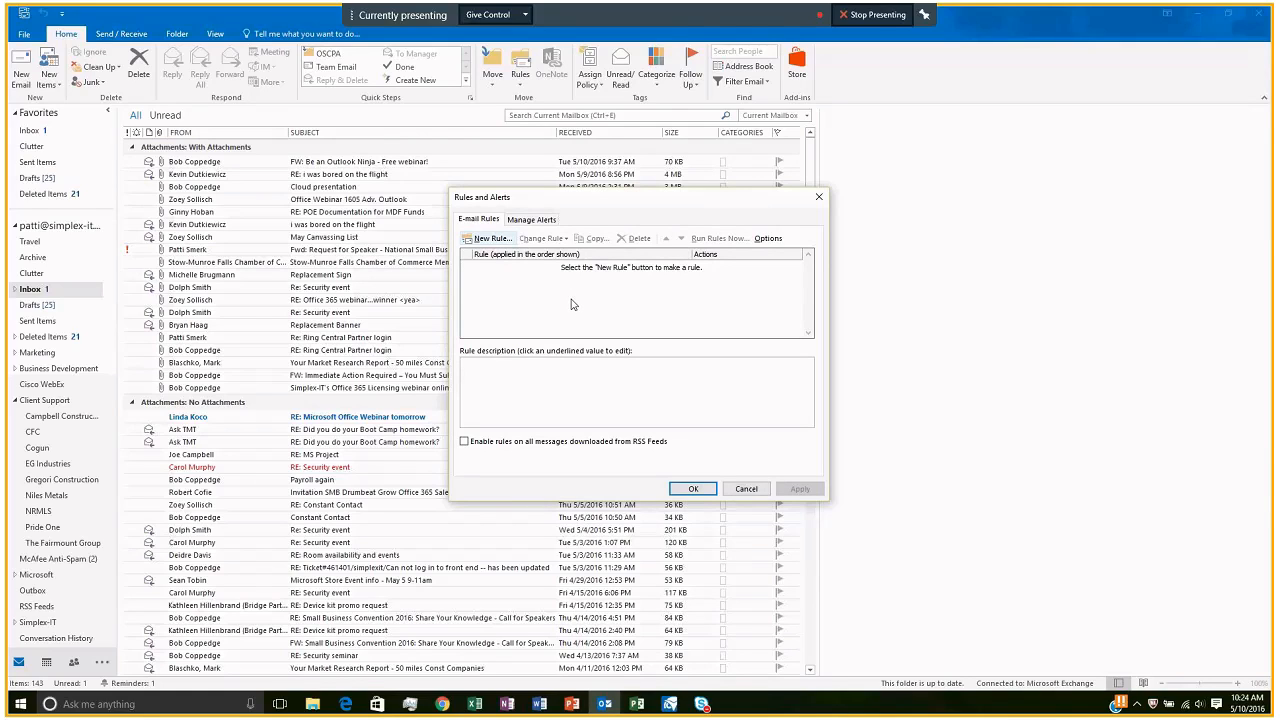
Look through the Rules Wizard templates for a new rule, and leave the wizard and Rules and Alerts without creating one
left_click(494, 241)
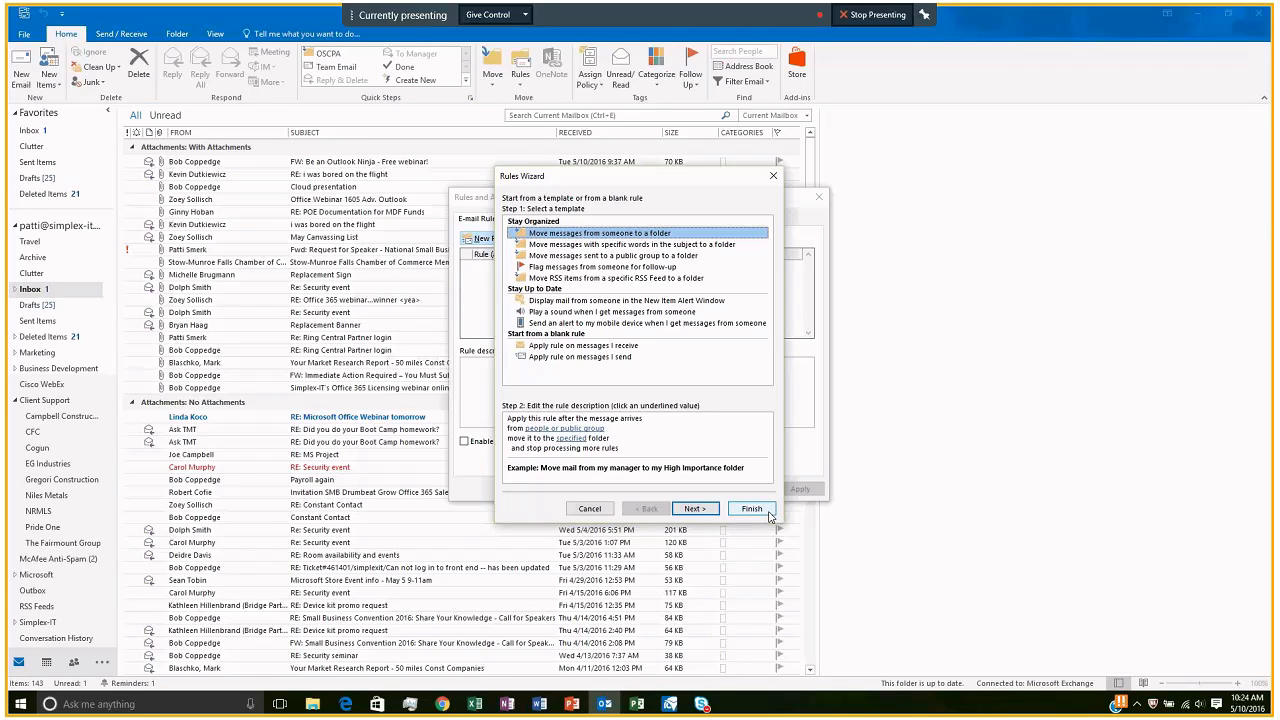
left_click(598, 511)
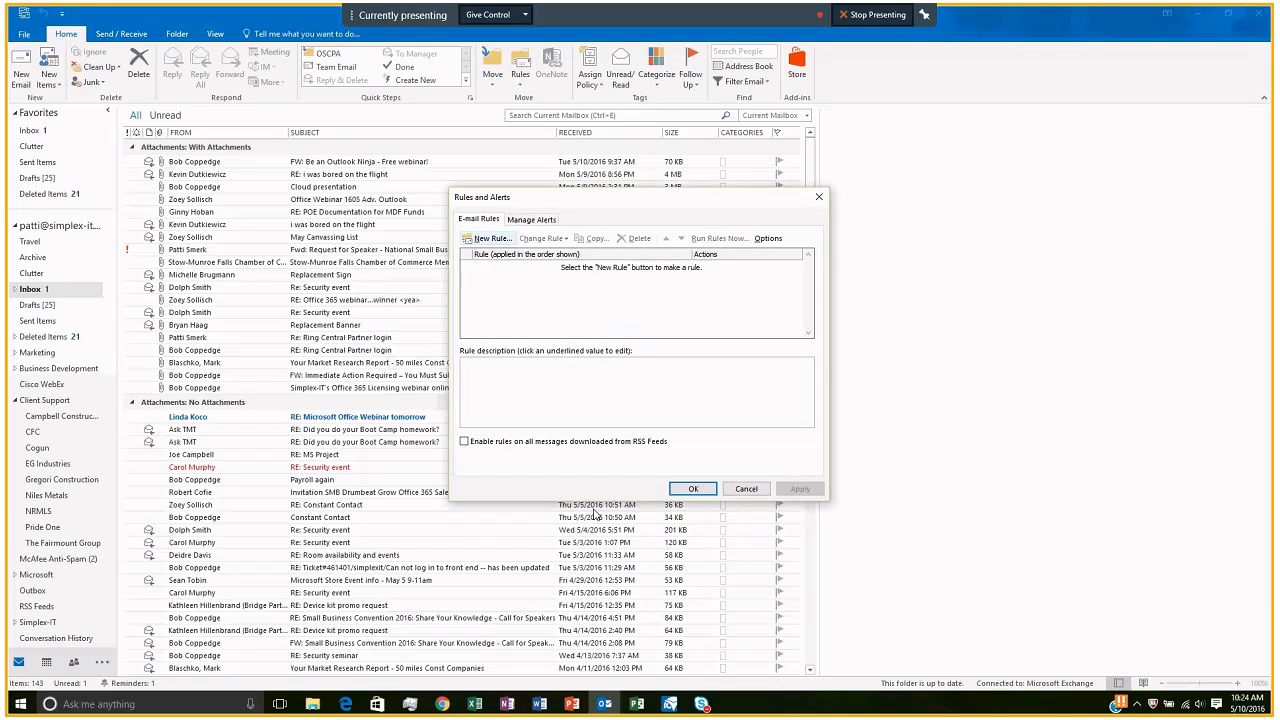
left_click(484, 240)
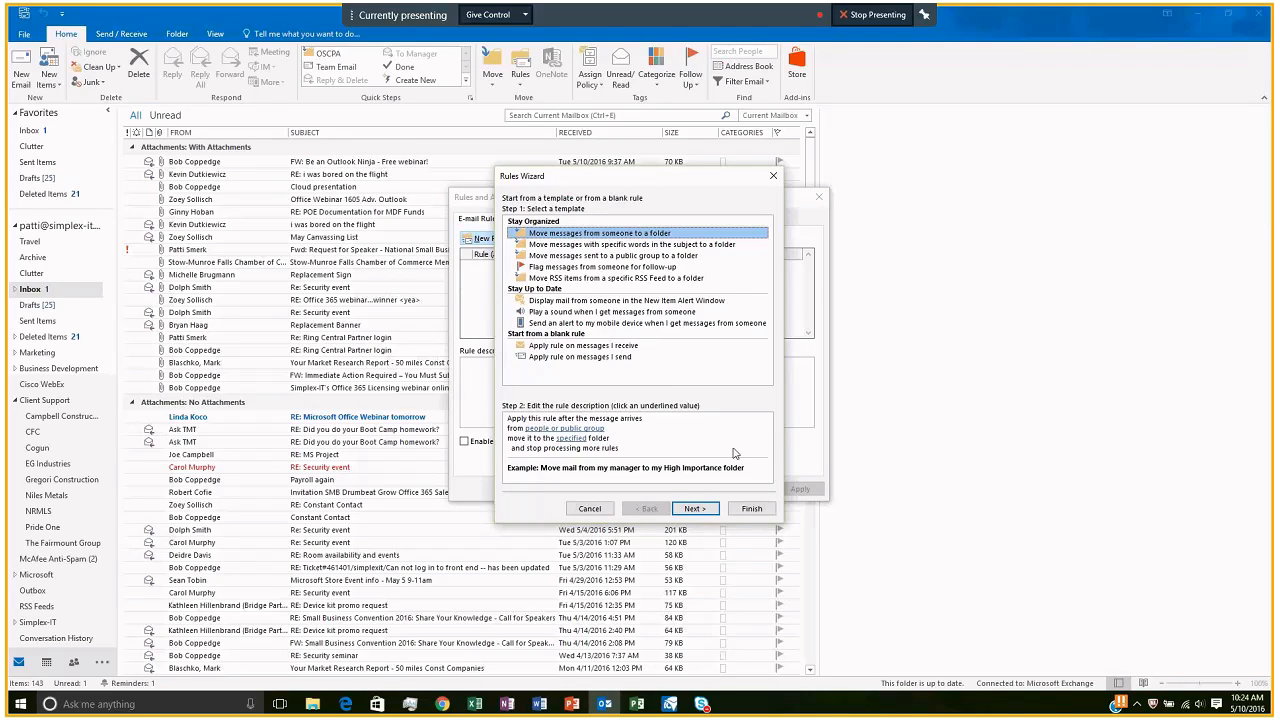
left_click(601, 513)
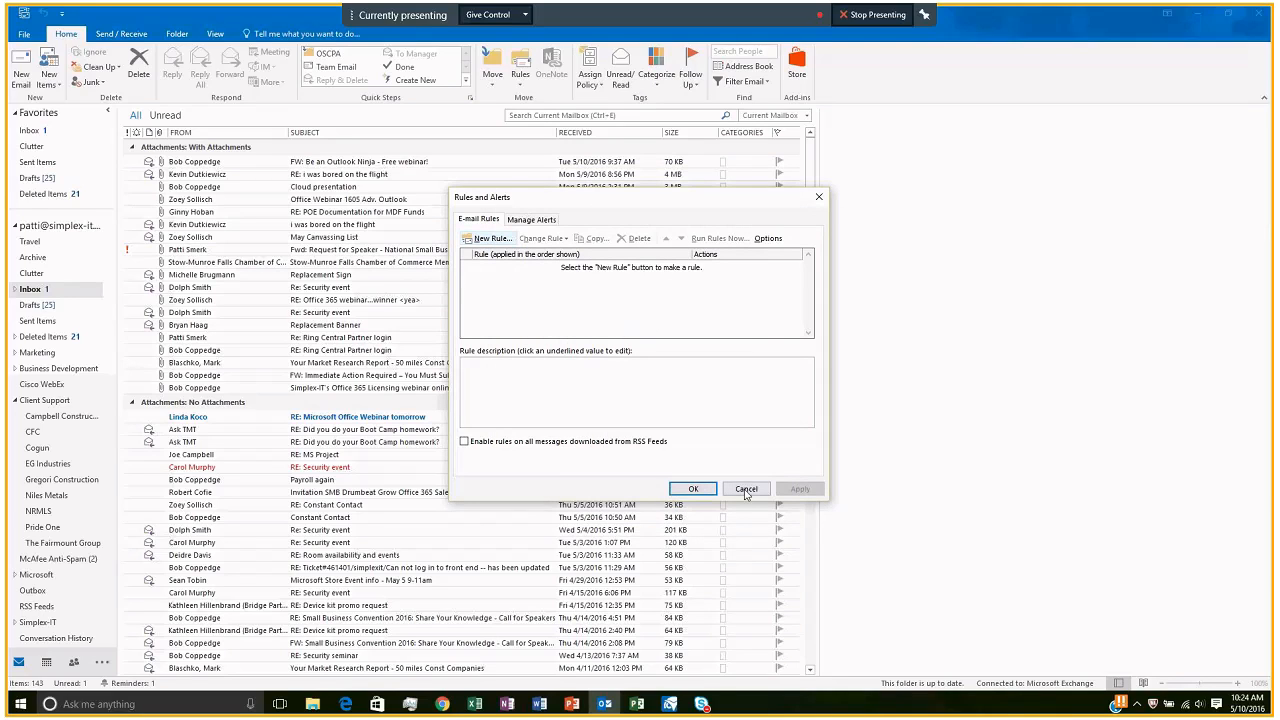
left_click(745, 489)
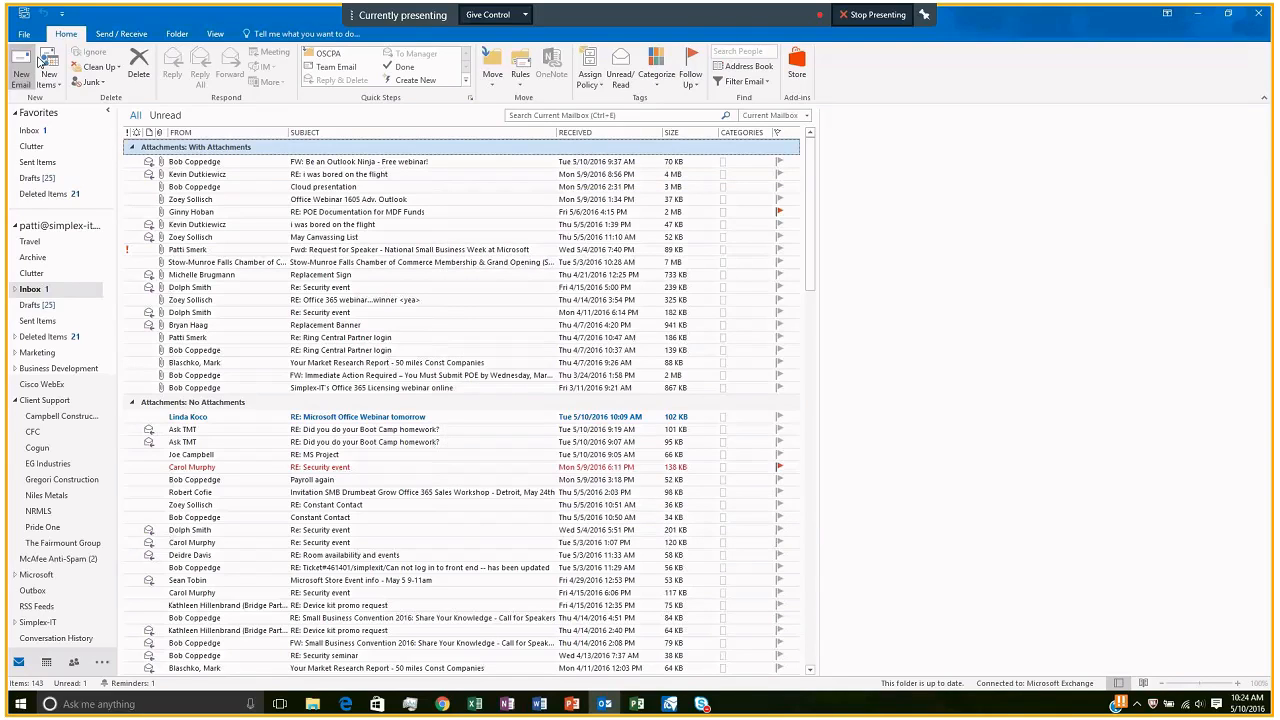
Open the Rules and Alerts manager from the account information page, and cancel it without adding a rule
left_click(26, 38)
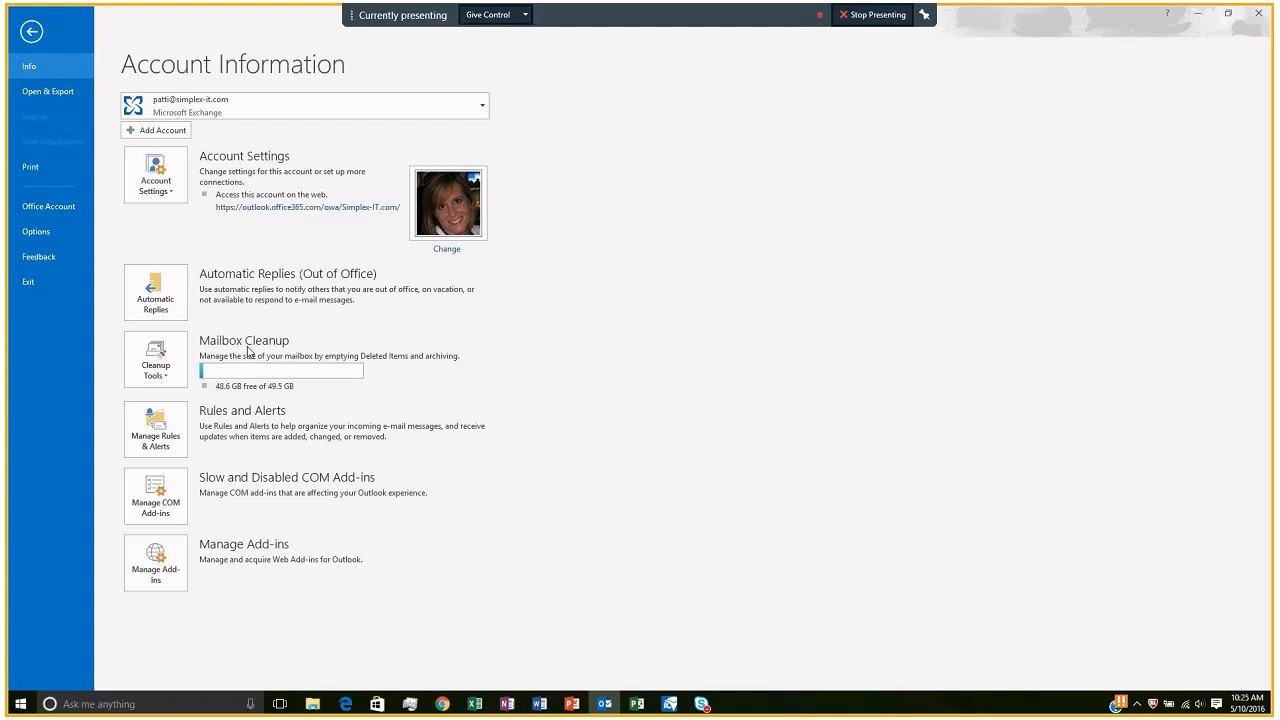
left_click(166, 444)
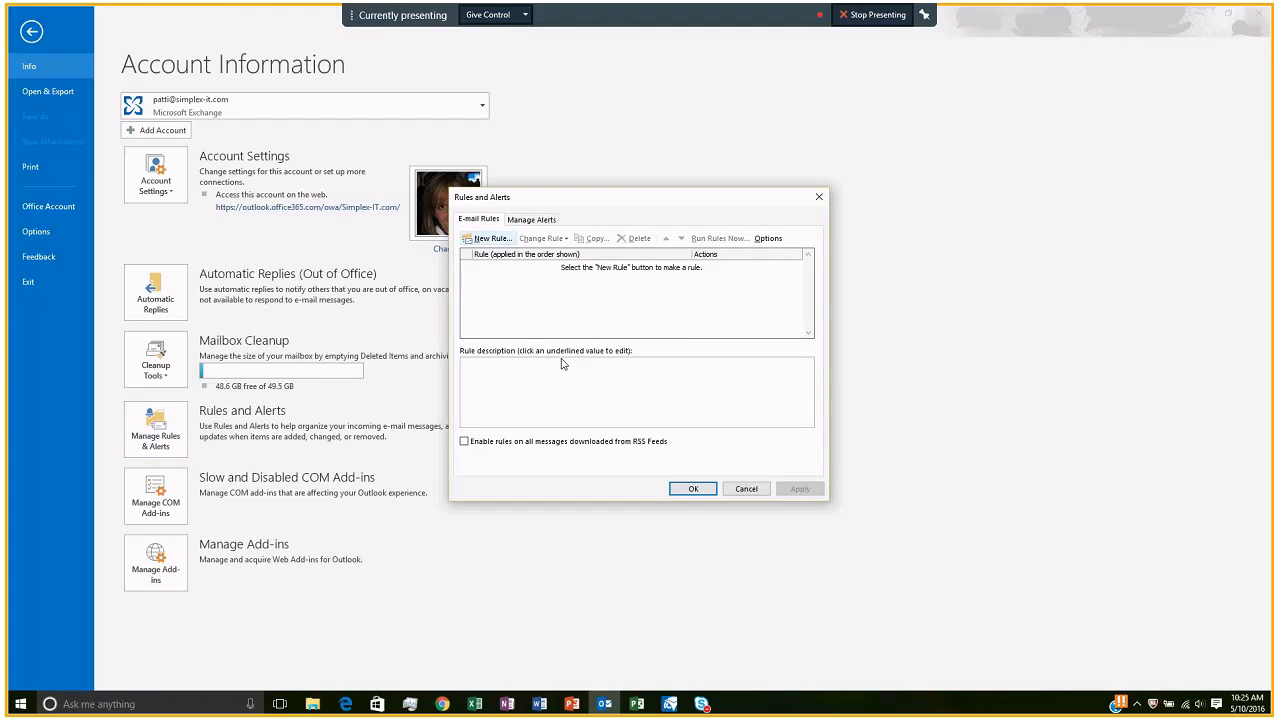
left_click(747, 489)
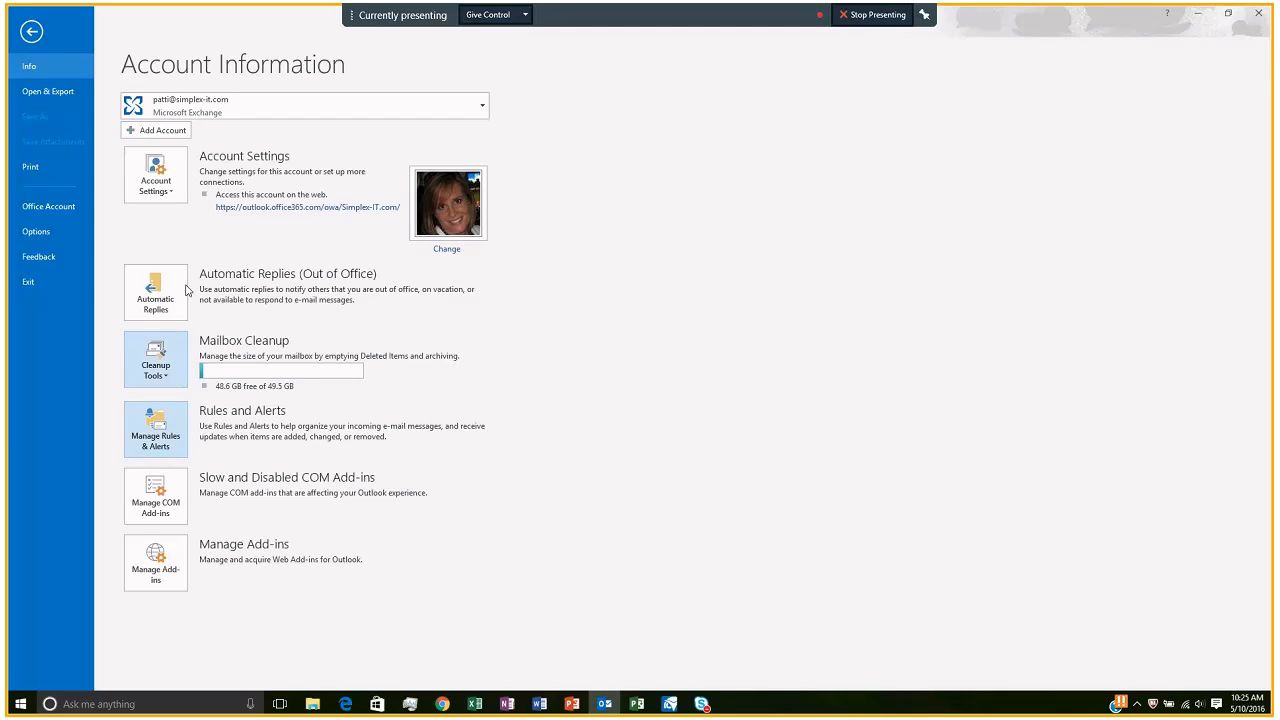
Try to open the Delegate Access settings for the account, and return to the inbox
left_click(167, 189)
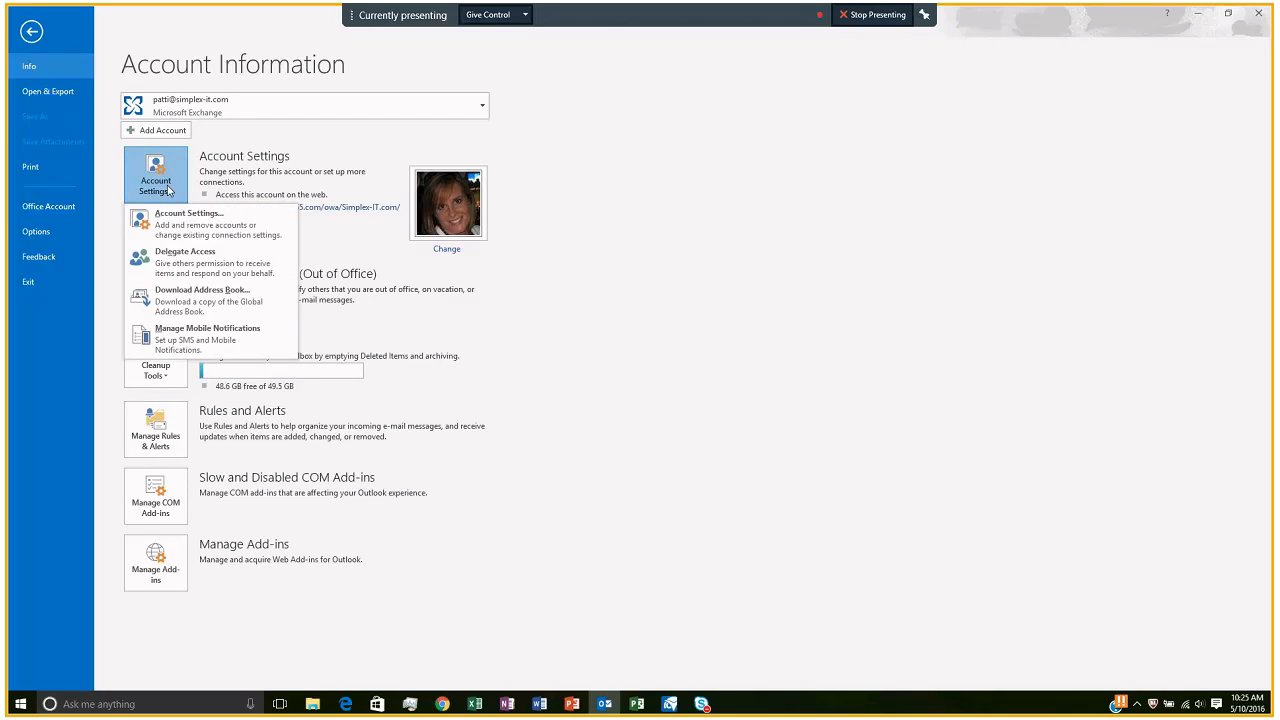
left_click(171, 266)
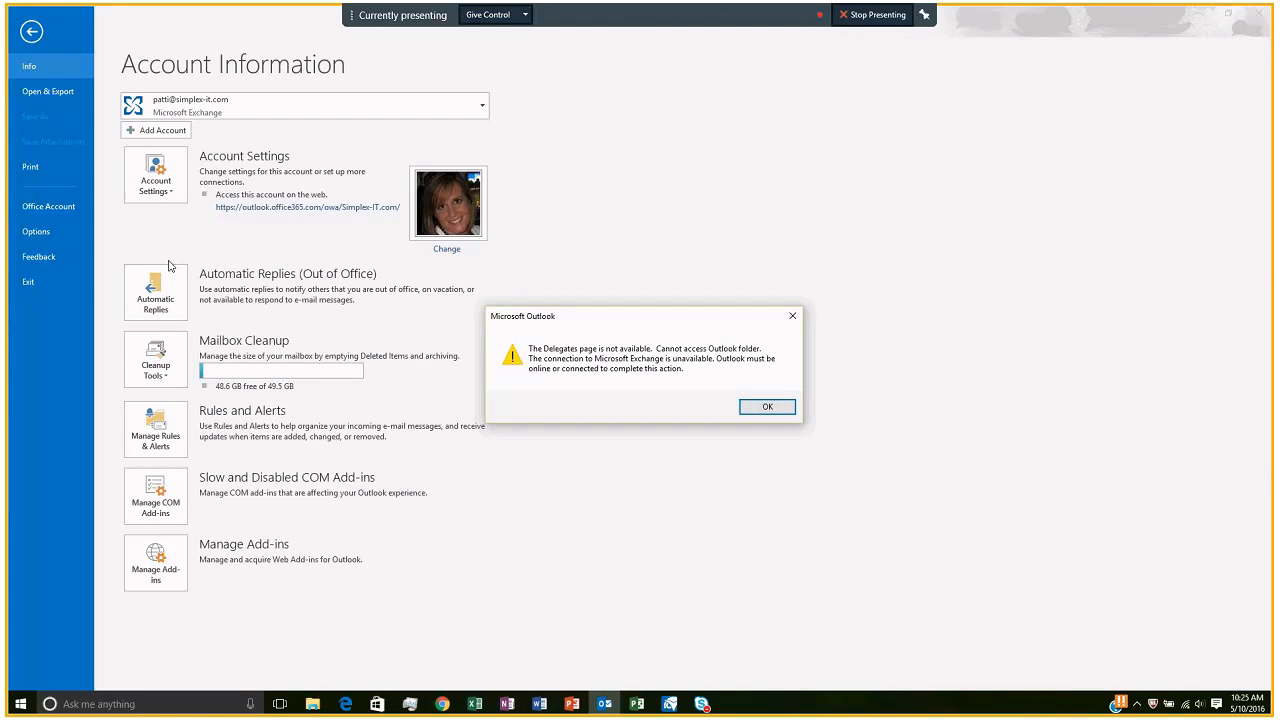
left_click(768, 408)
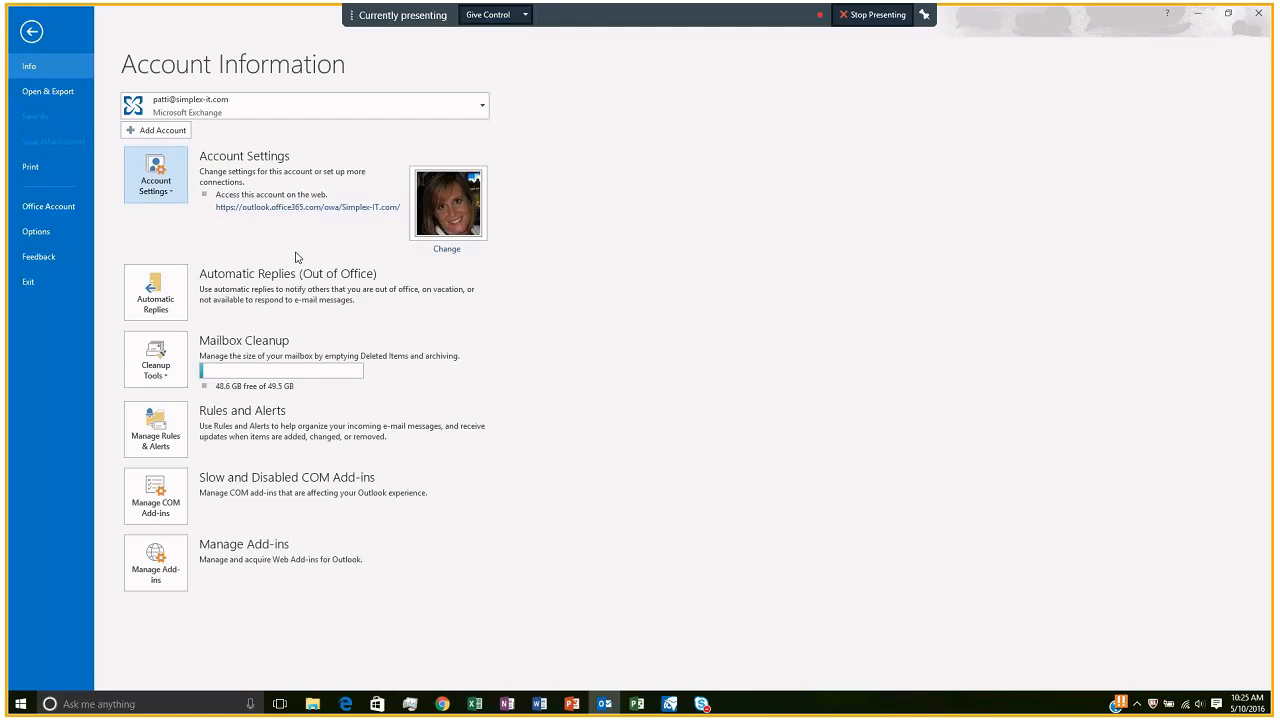
left_click(31, 31)
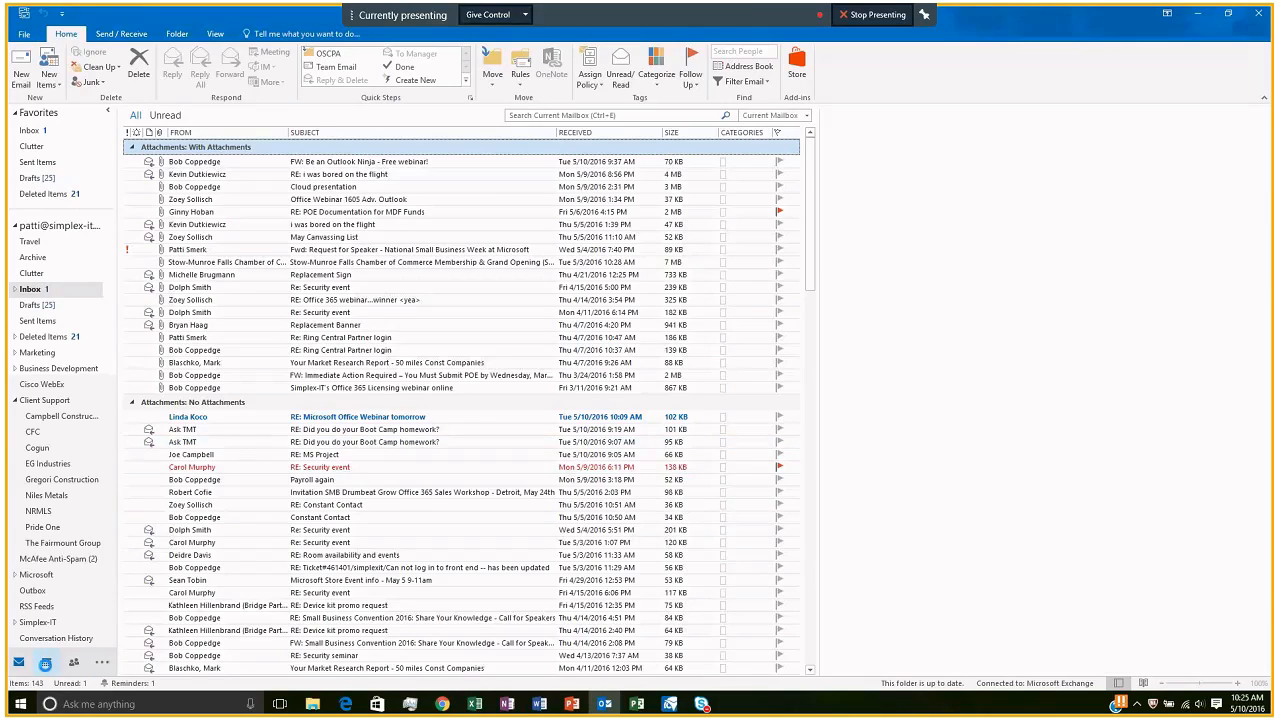
Switch to the calendar, open a sharing invitation for it to view its options, and close the invitation without sending
left_click(46, 662)
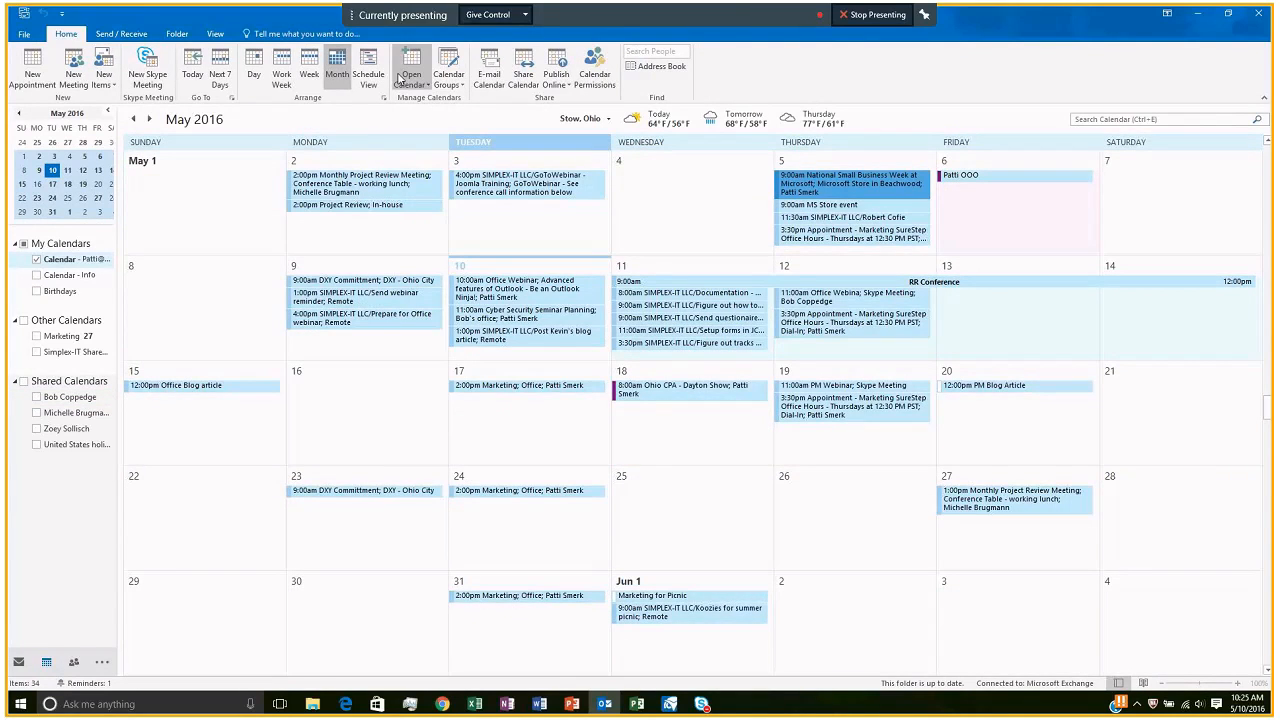
left_click(523, 76)
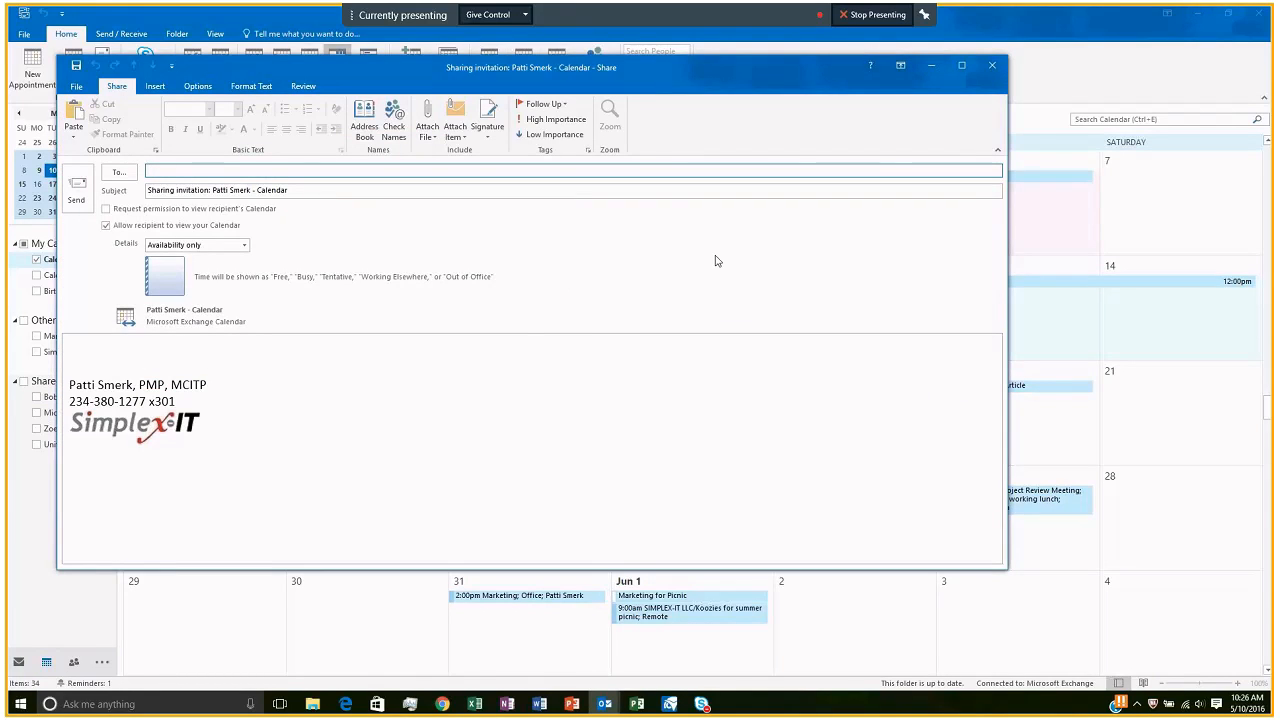
left_click(993, 67)
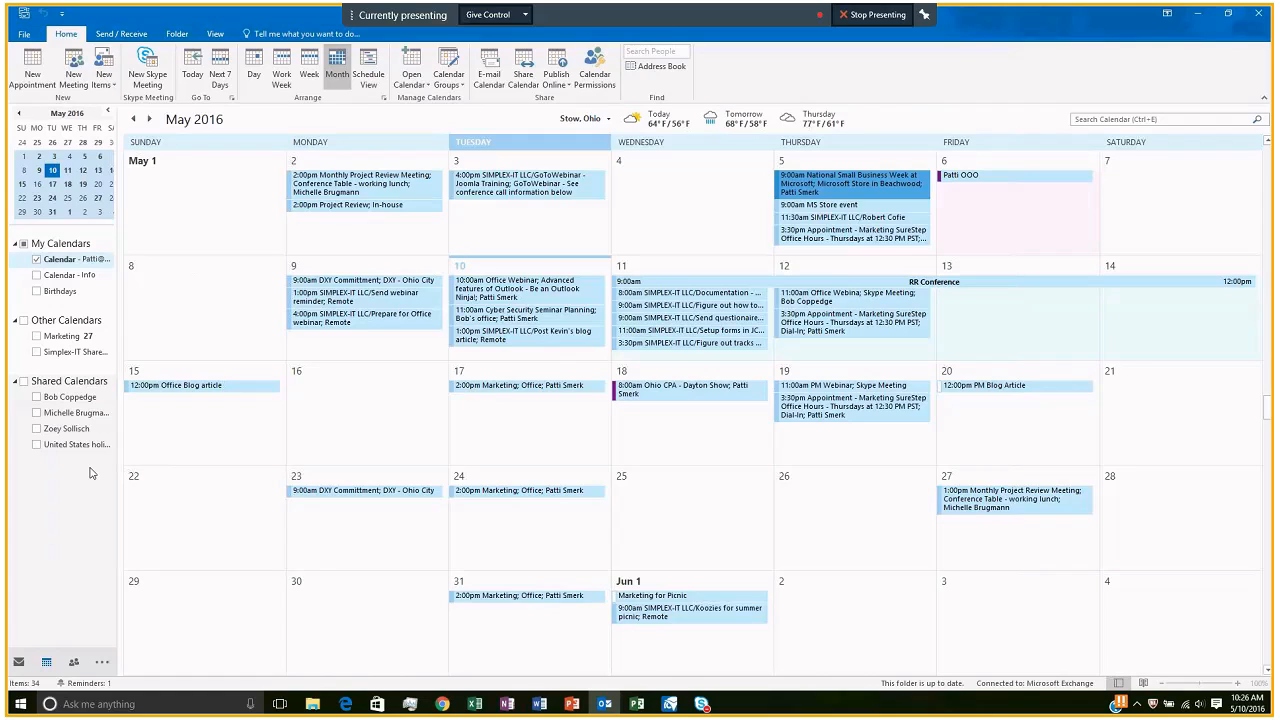
Examine the Mailbox Cleanup options for finding, archiving and deleting items in the account information, and close them
left_click(24, 35)
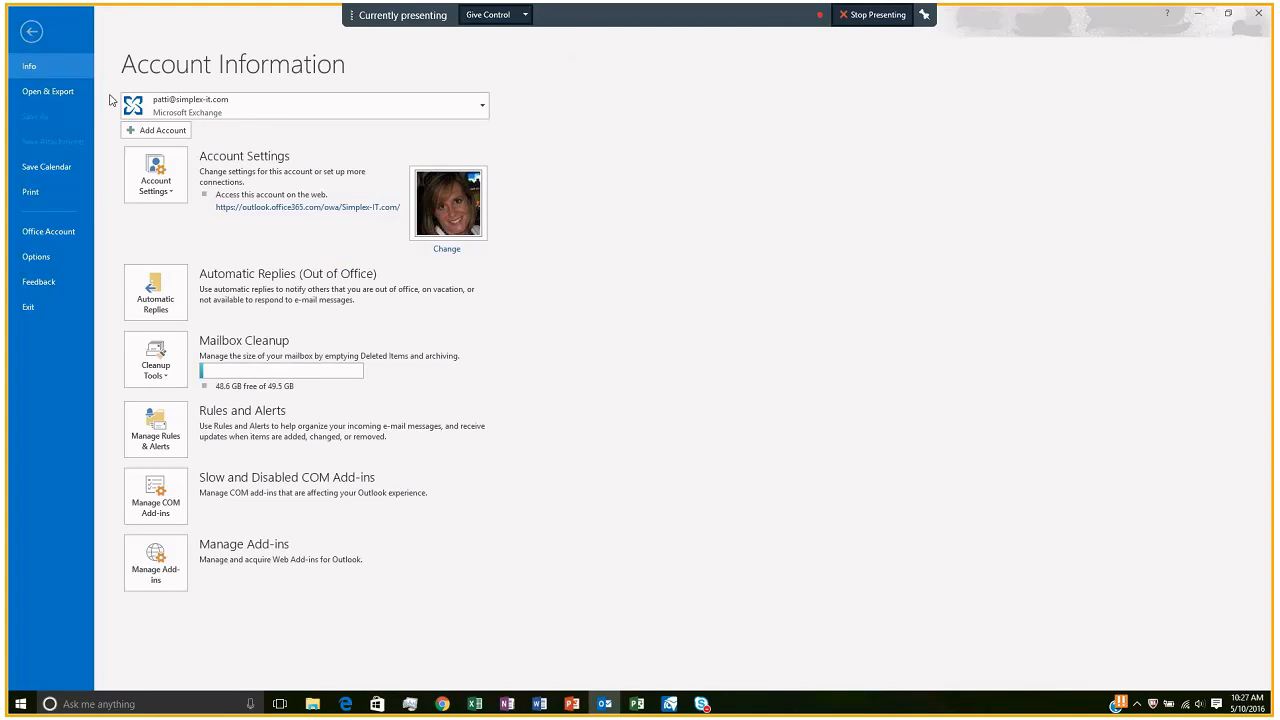
left_click(163, 376)
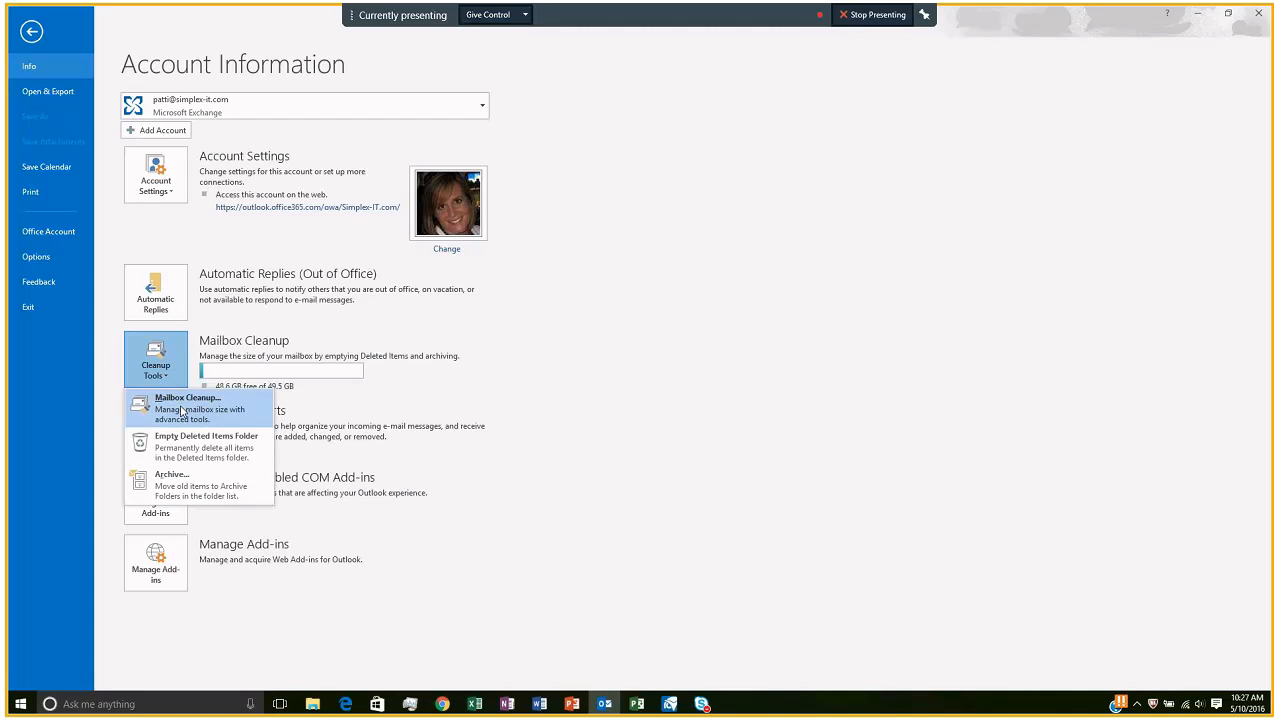
left_click(181, 411)
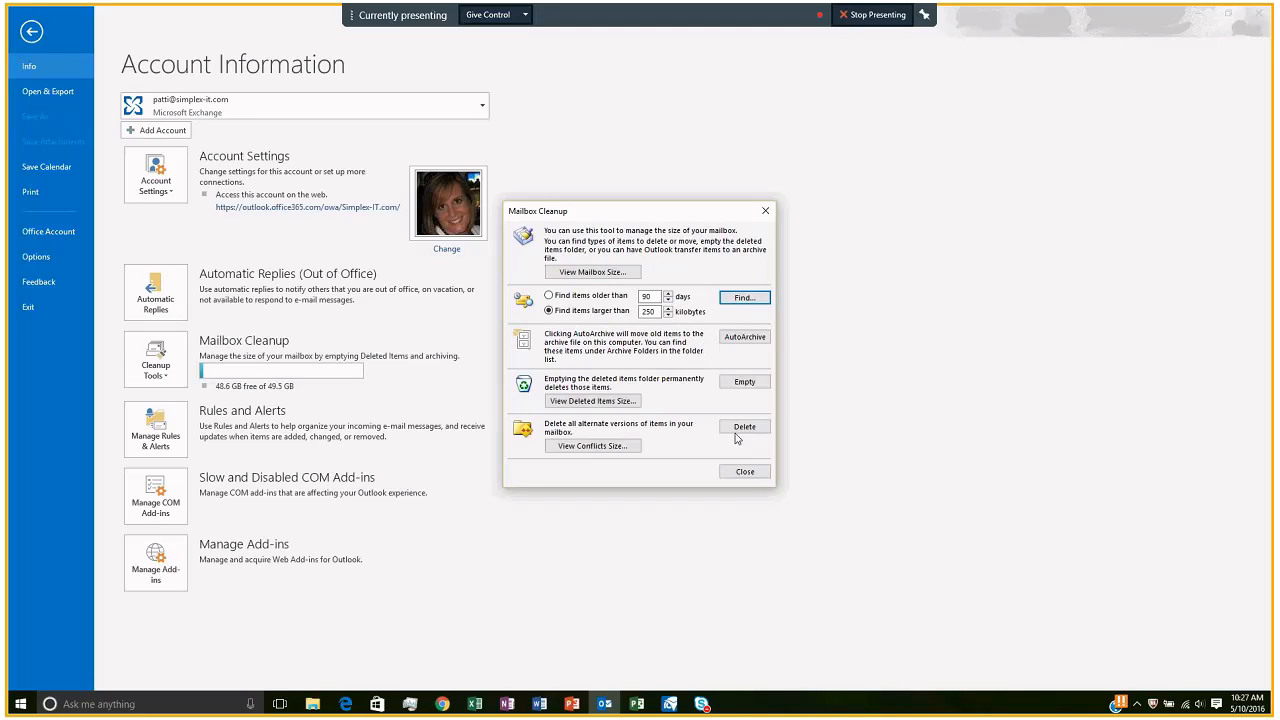
left_click(758, 478)
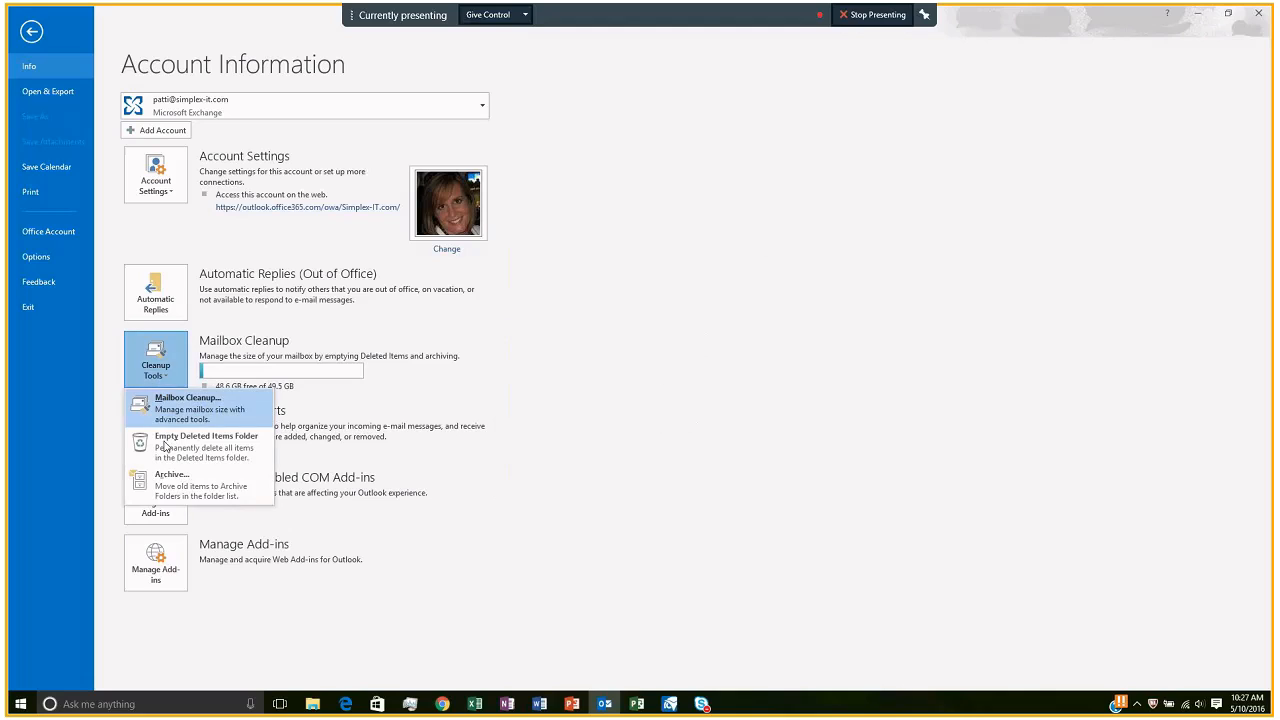
Open the Archive settings, check the full archive file path, and cancel back to the calendar
left_click(175, 494)
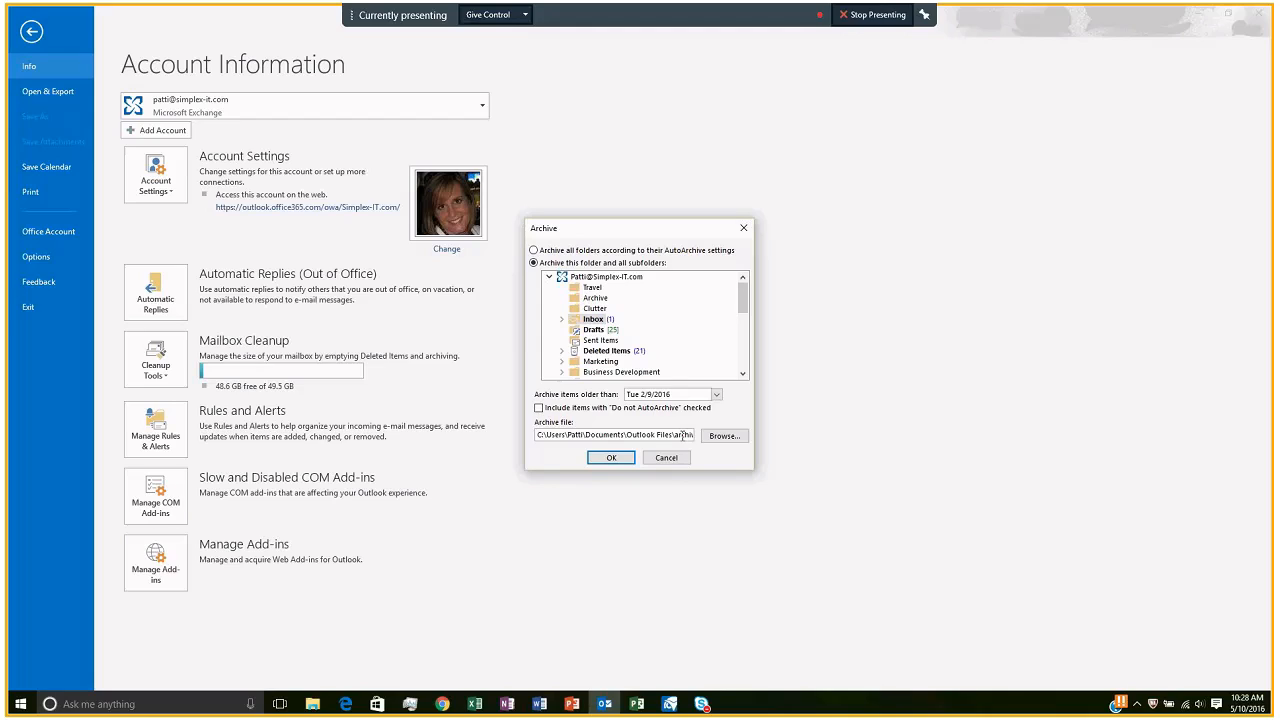
left_click(683, 435)
key("Right")
key("Right")
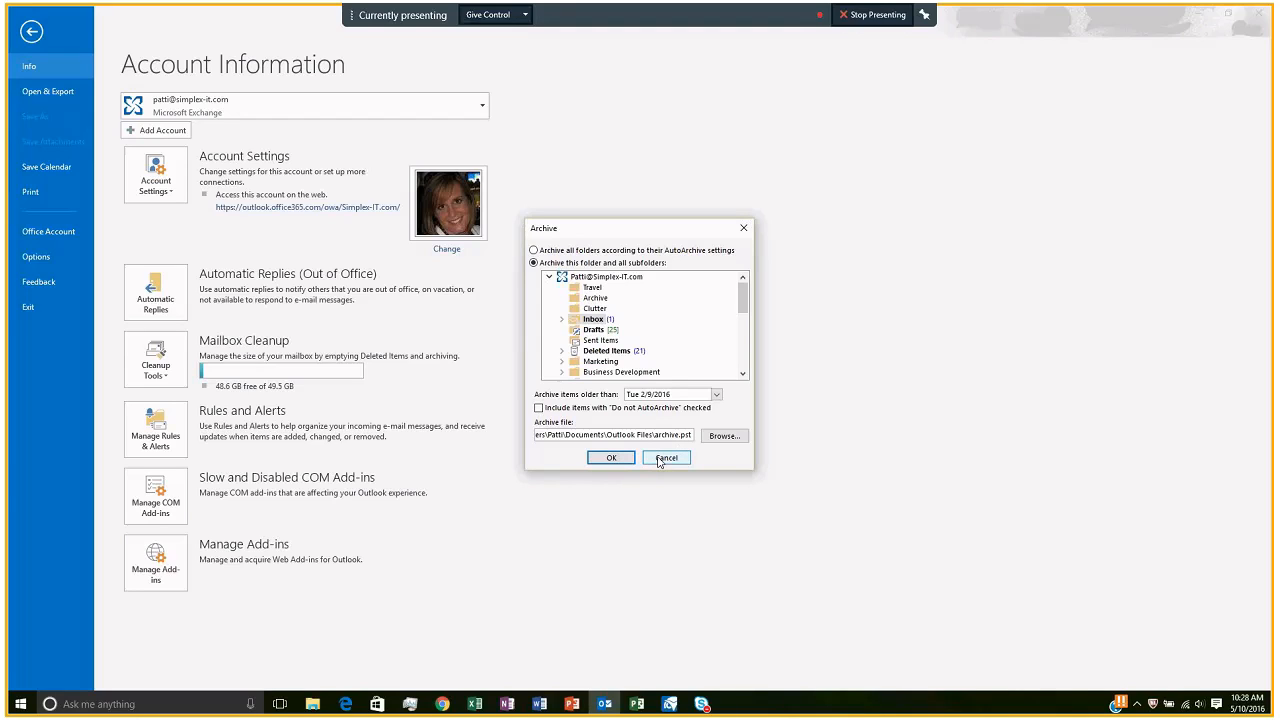
left_click(664, 458)
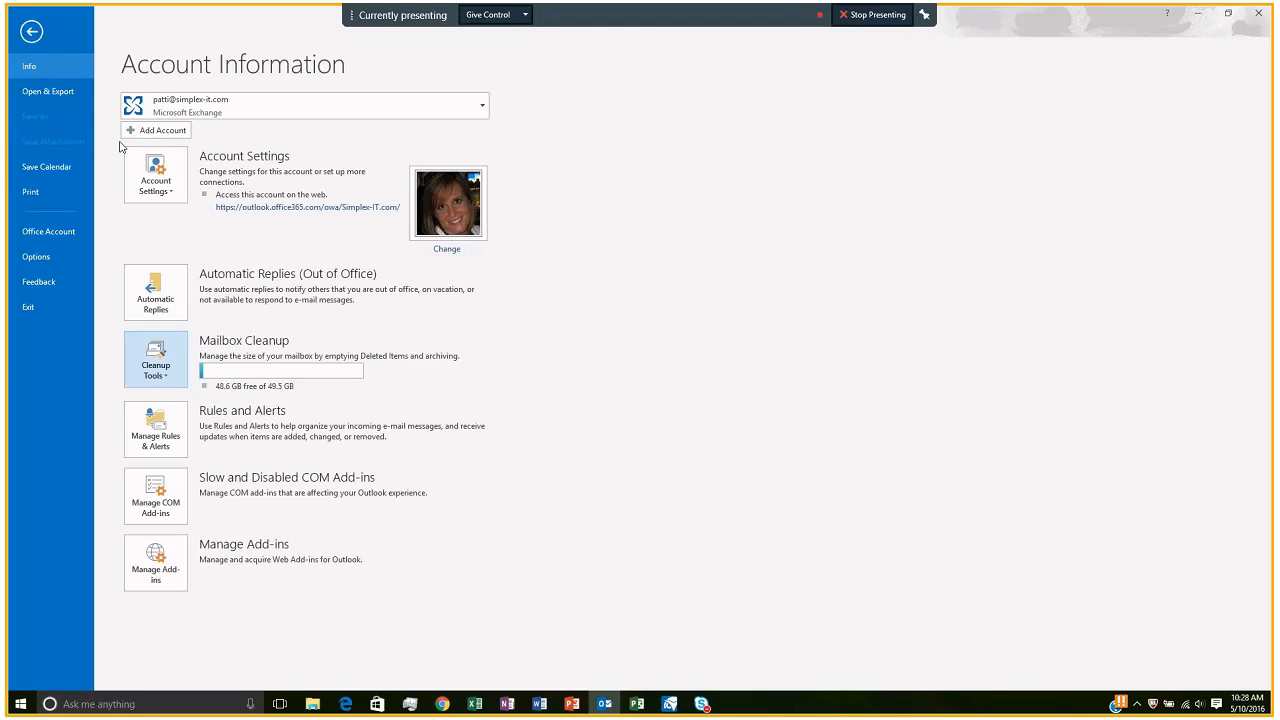
left_click(33, 33)
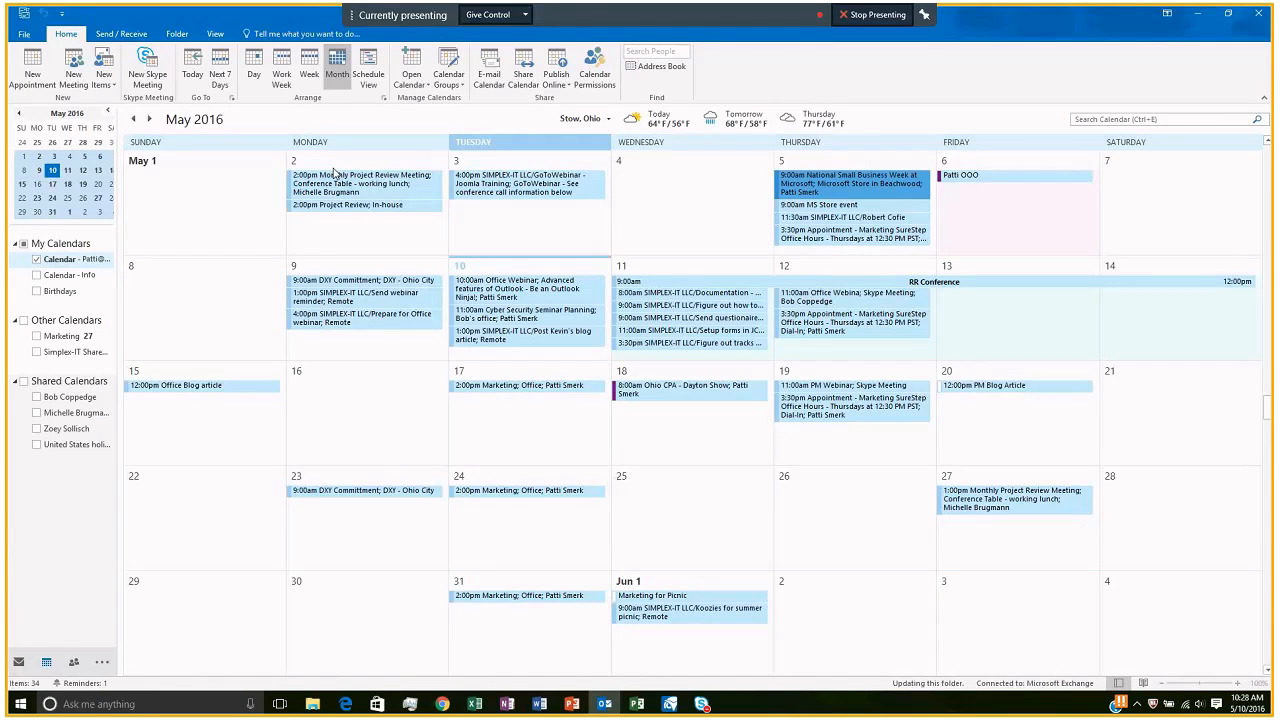
Switch back to mail, view the messages in the Clutter folder, and return to the Inbox
left_click(19, 665)
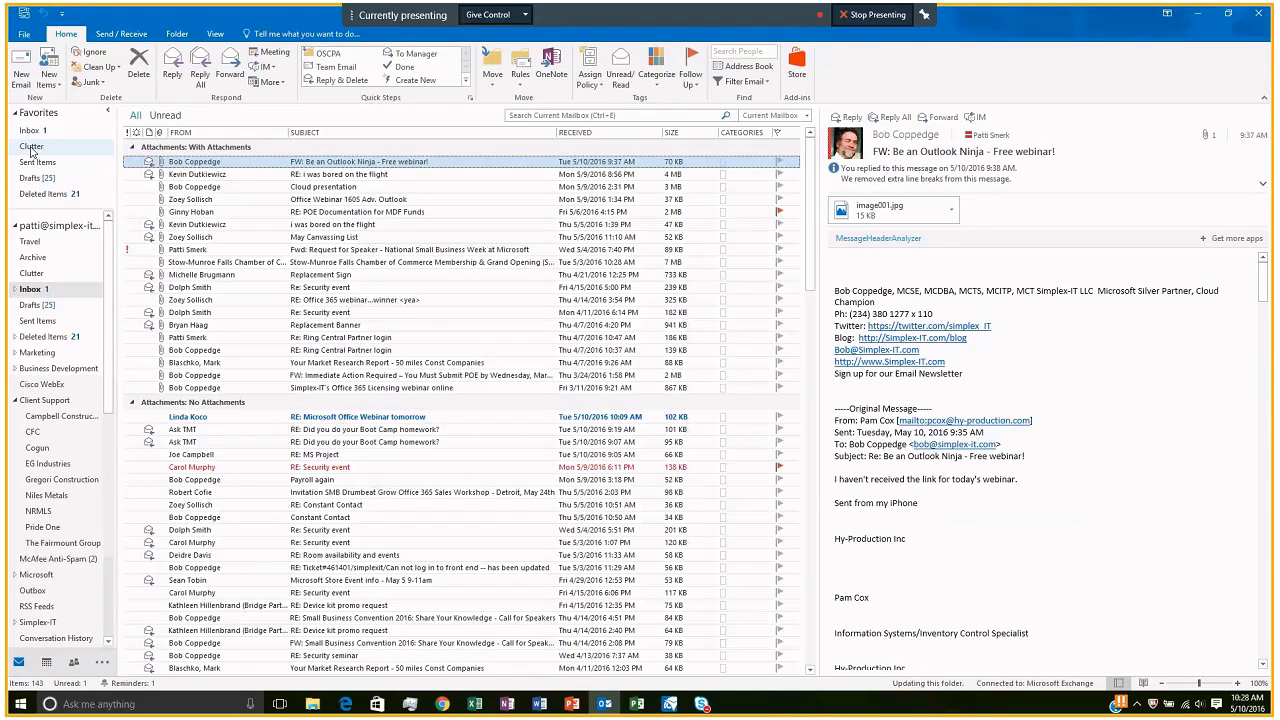
left_click(31, 147)
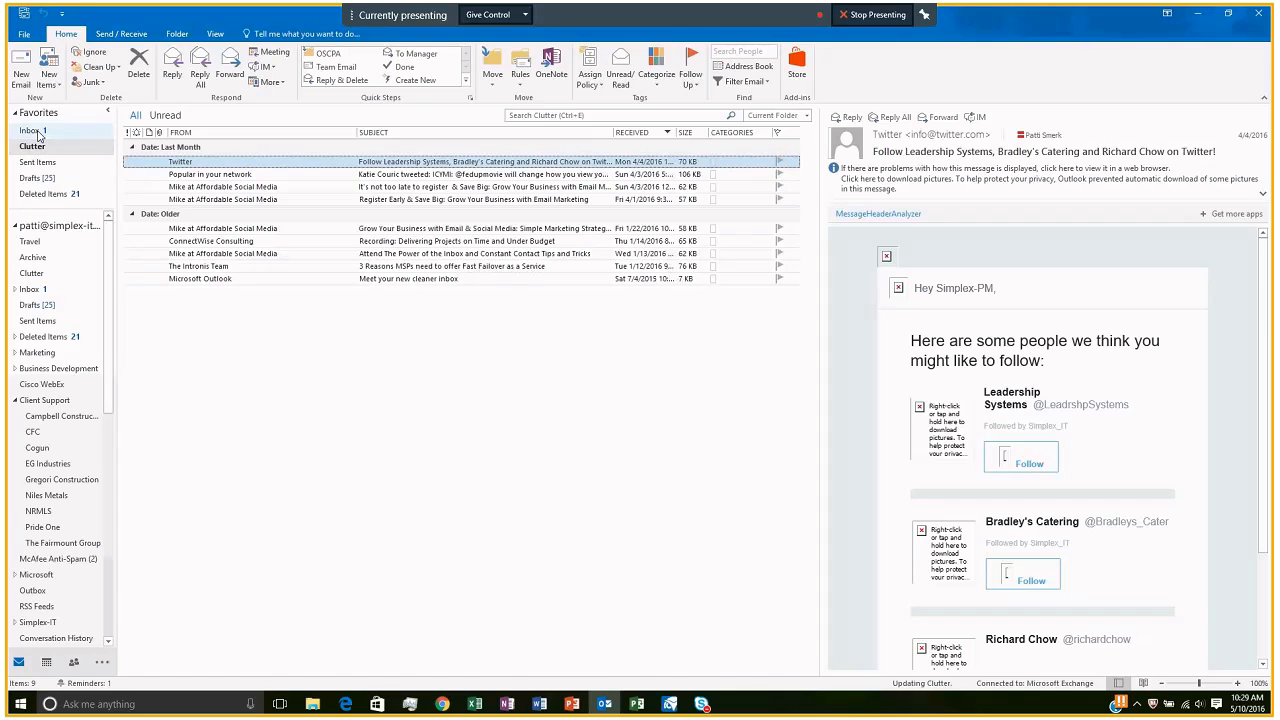
left_click(37, 133)
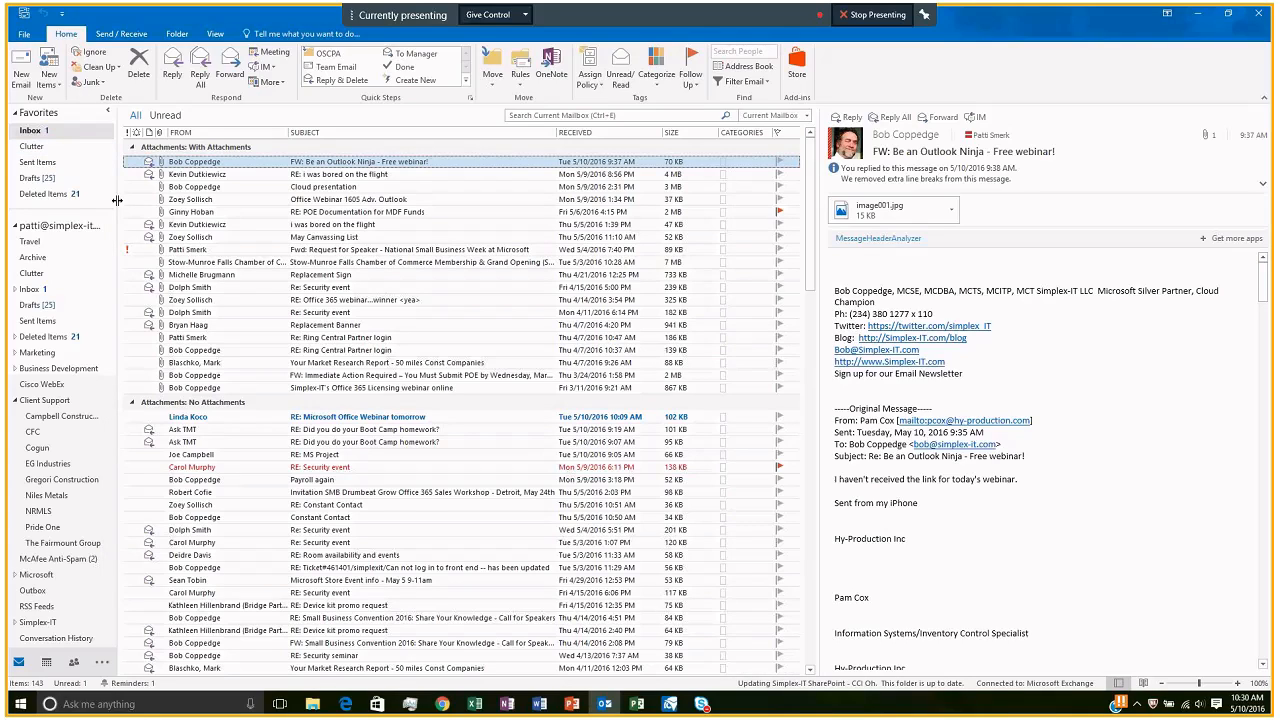
Review the quick steps manager, and apply the OSCPA quick step to the "FW: Be an Outlook Ninja - Free webinar!" message
left_click(470, 101)
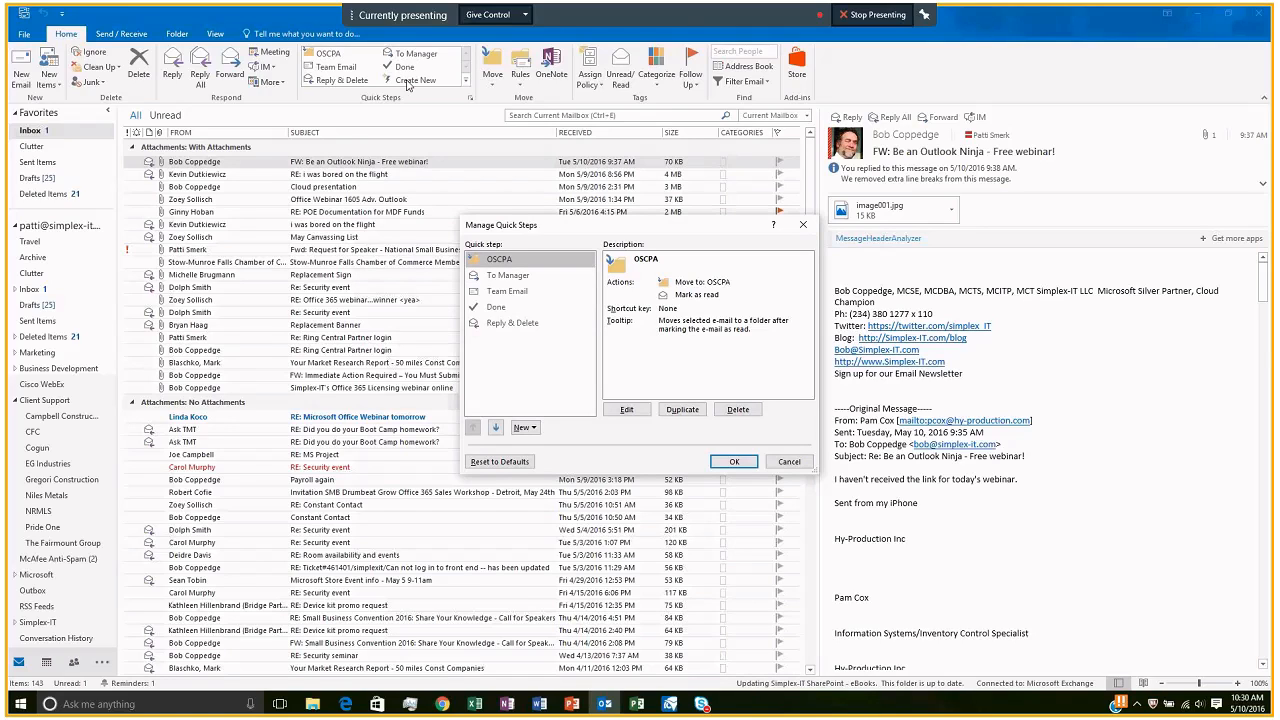
left_click(788, 462)
left_click(328, 53)
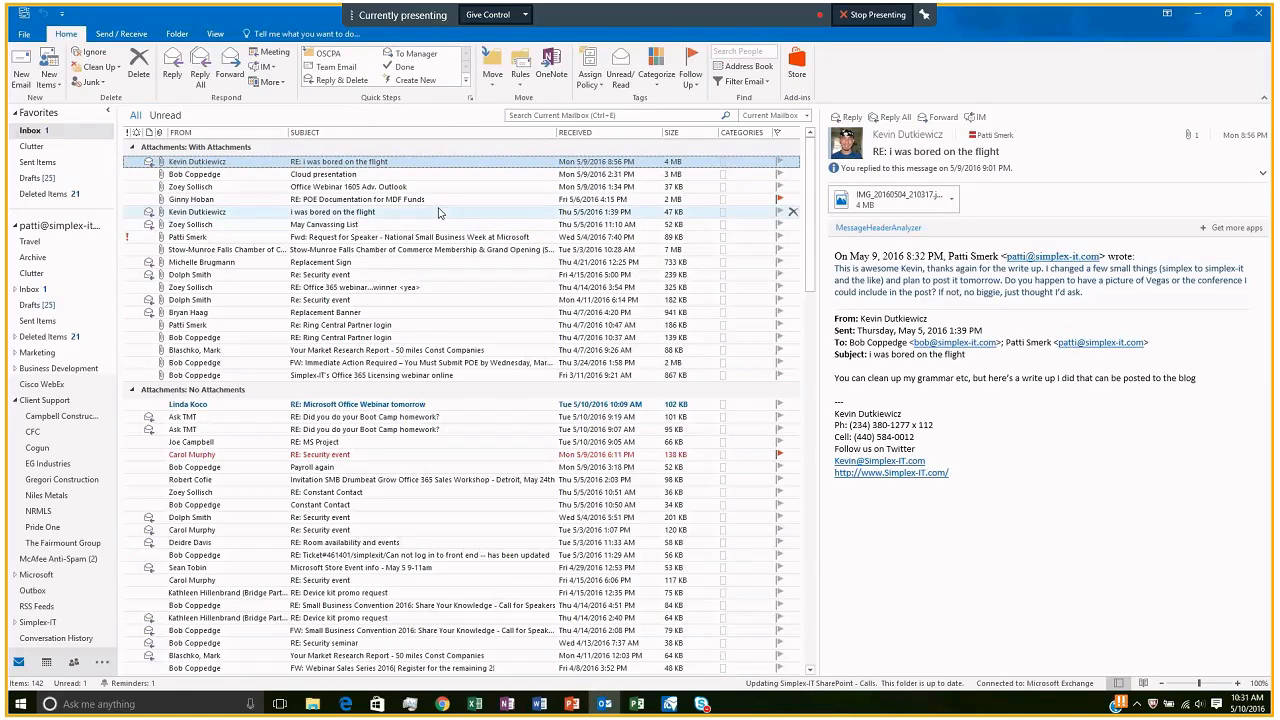
Apply the Reply & Delete quick step to the "infoUSA" message, and discard the reply without saving
scroll(438, 212, "down", 1)
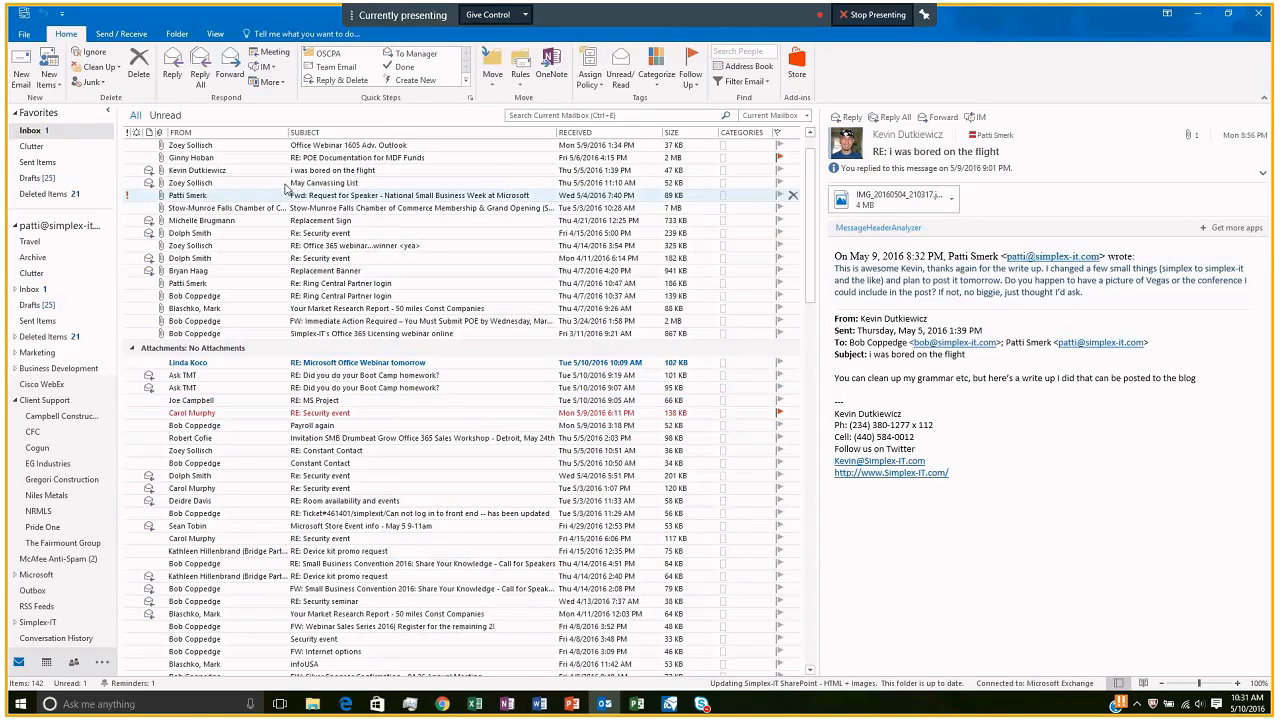
key("Page_Down")
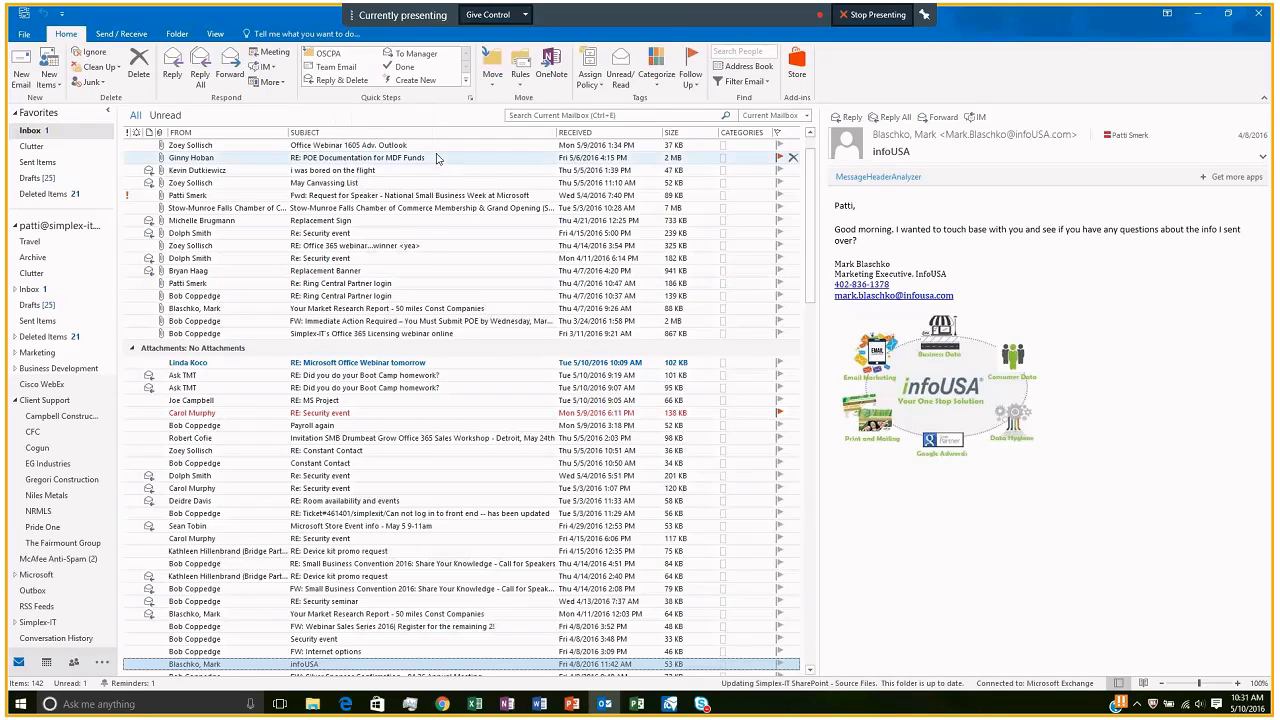
left_click(331, 84)
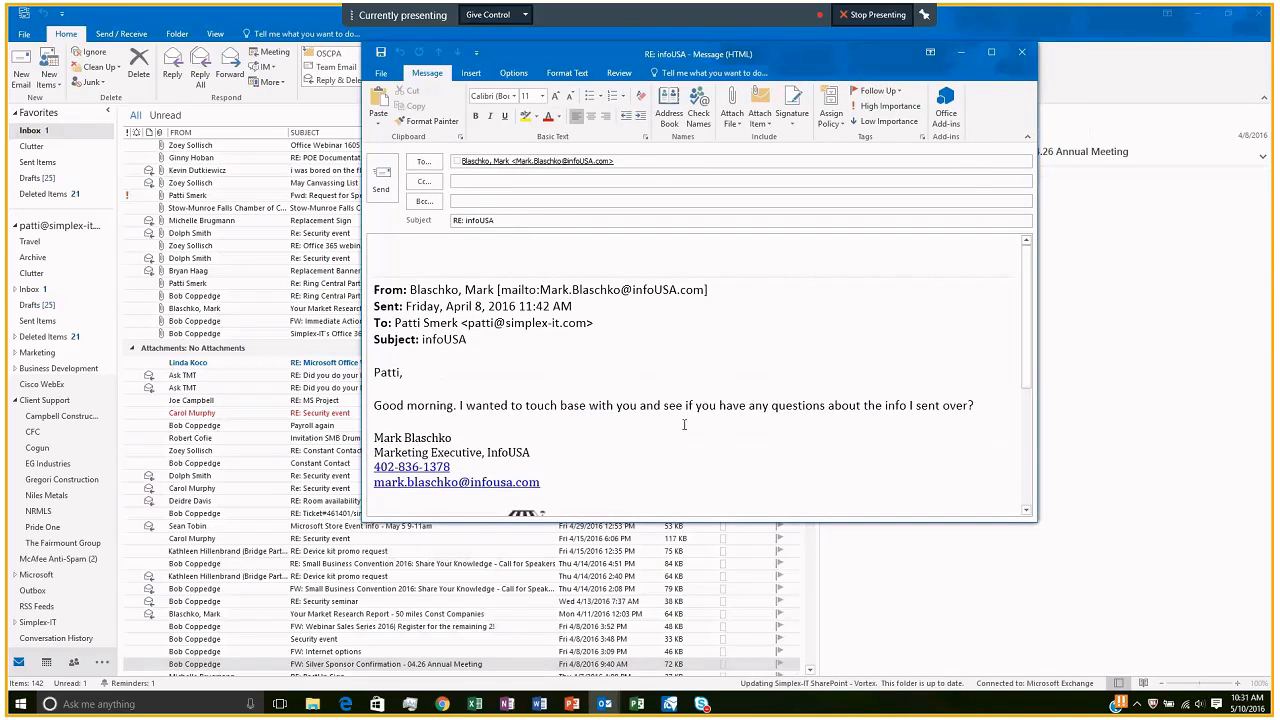
left_click(1022, 53)
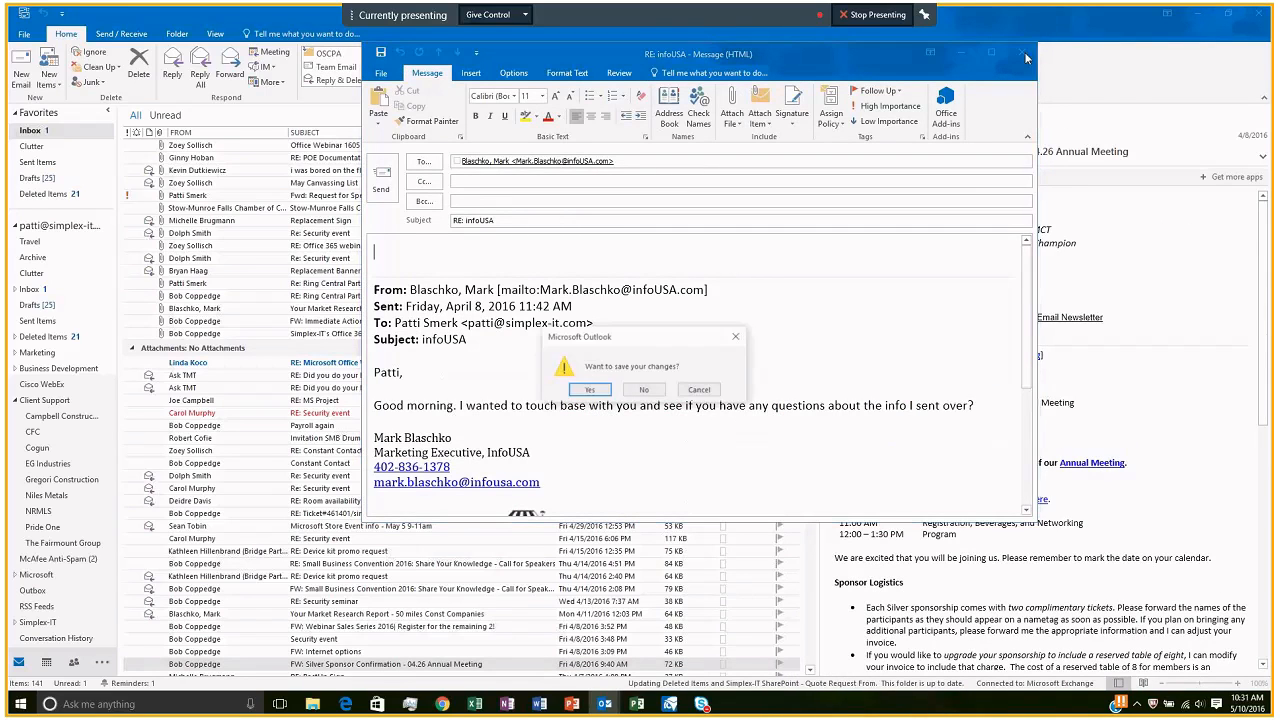
left_click(645, 391)
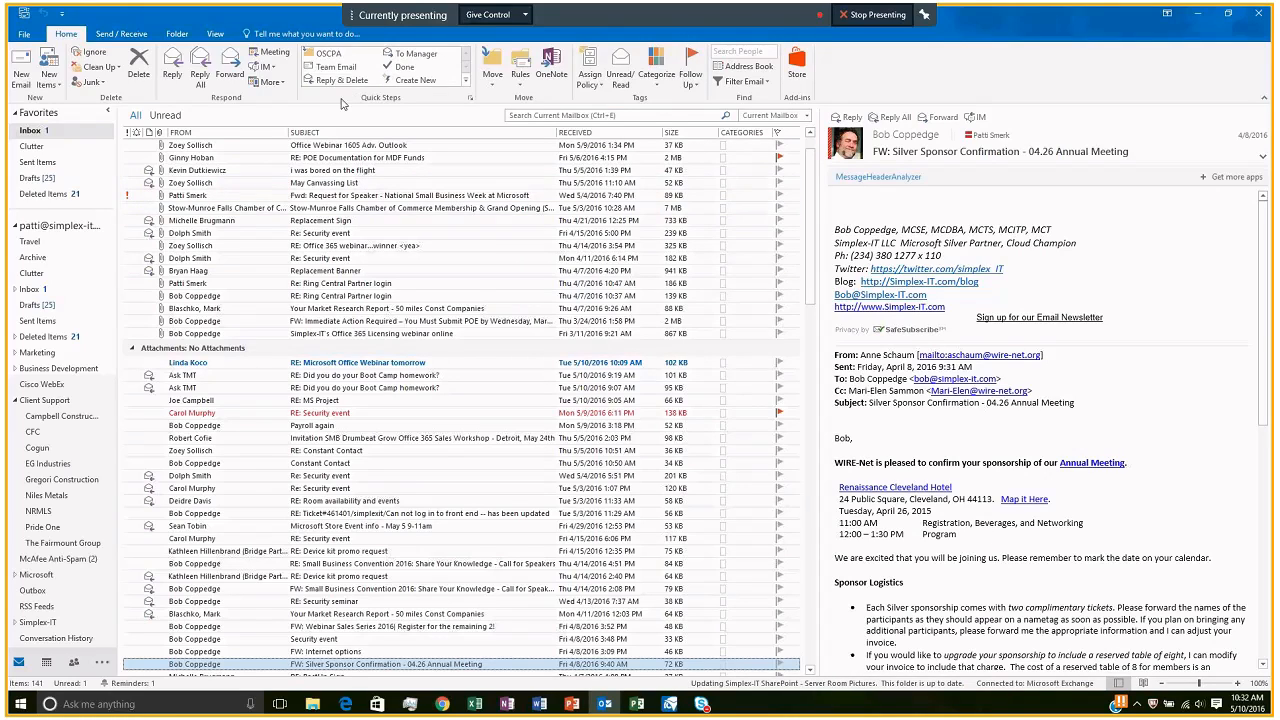
View the first-time setup of the Team Email quick step, and cancel it
left_click(330, 68)
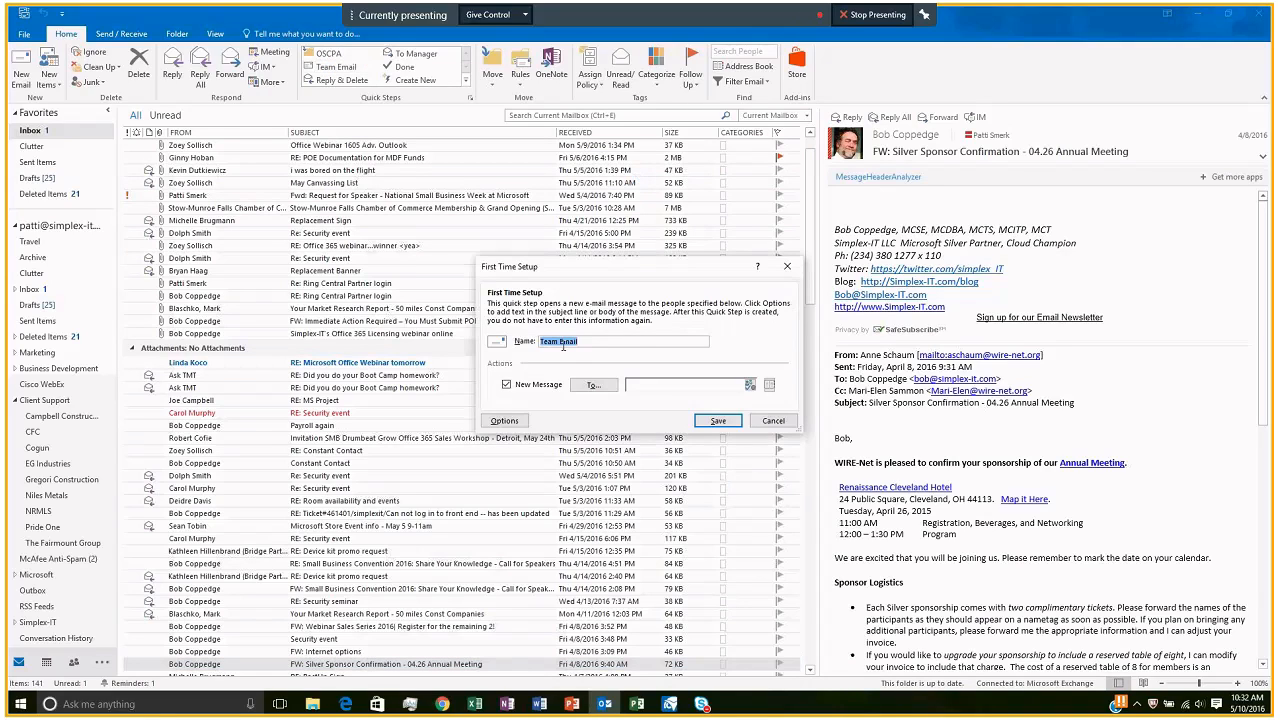
left_click(788, 424)
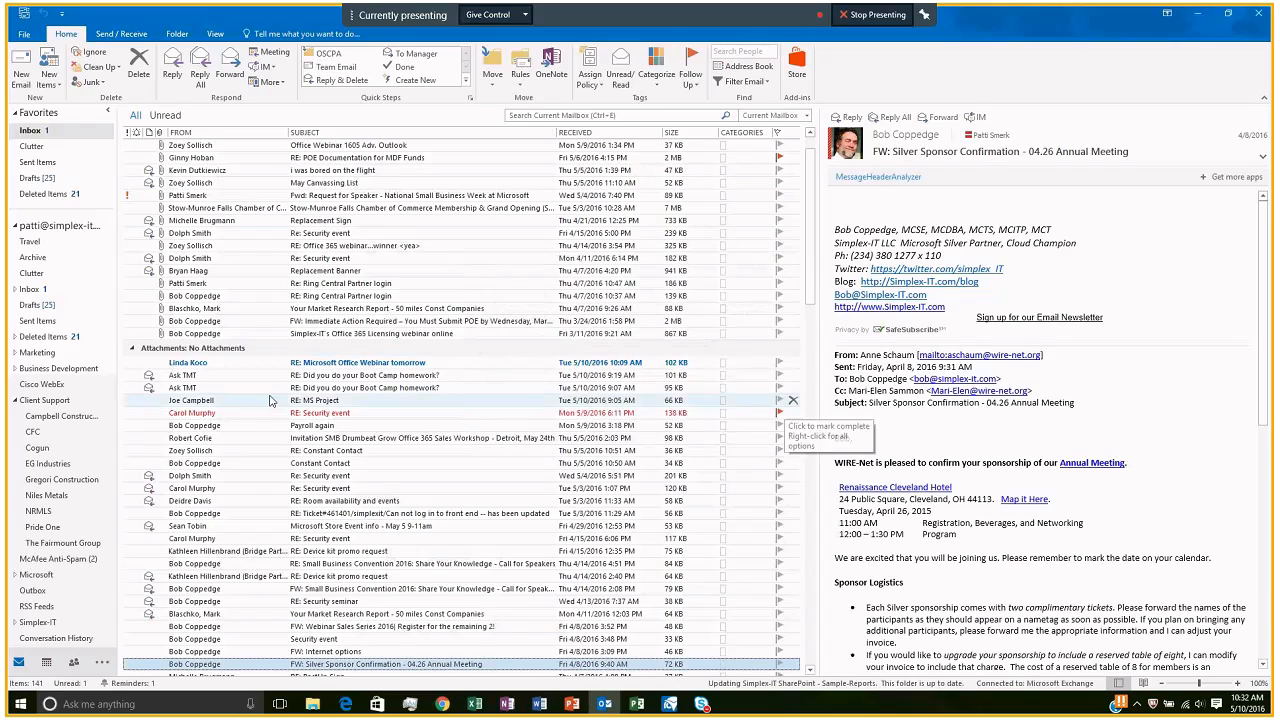
View the Office move and Test Plan group conversations, collapsing the Client Support folder and the Groups list
left_click(15, 401)
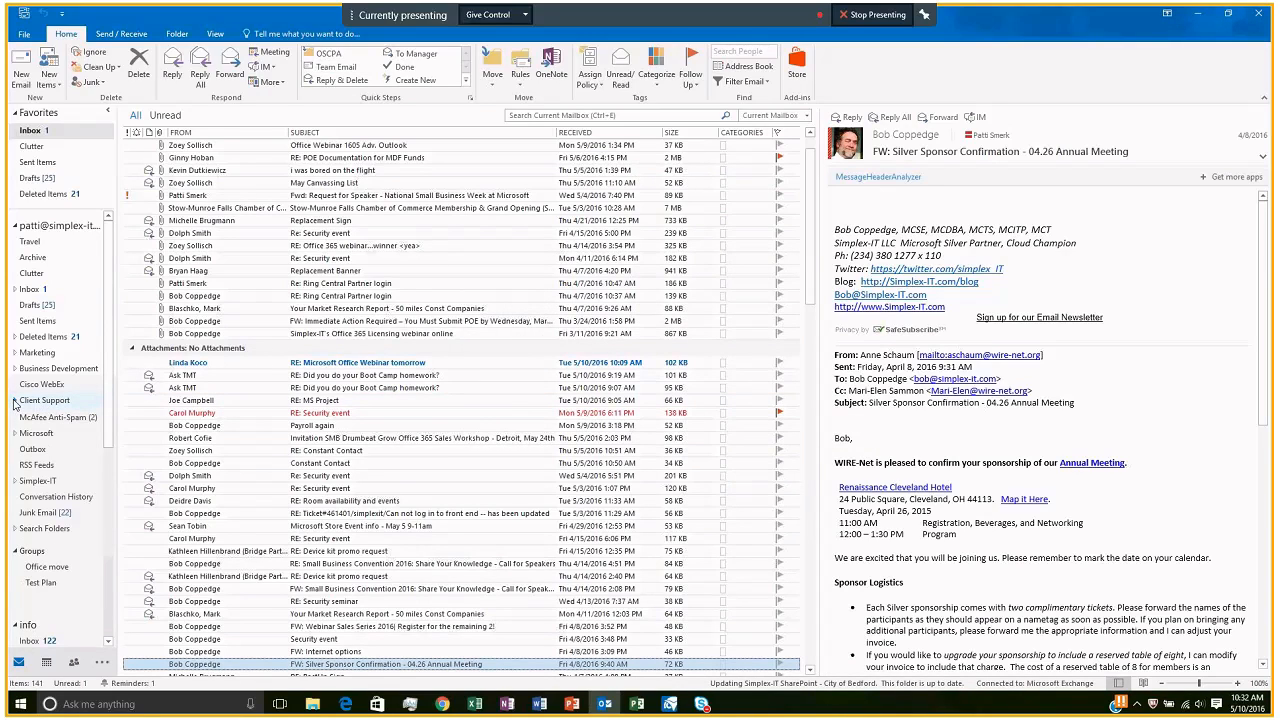
scroll(15, 401, "down", 2)
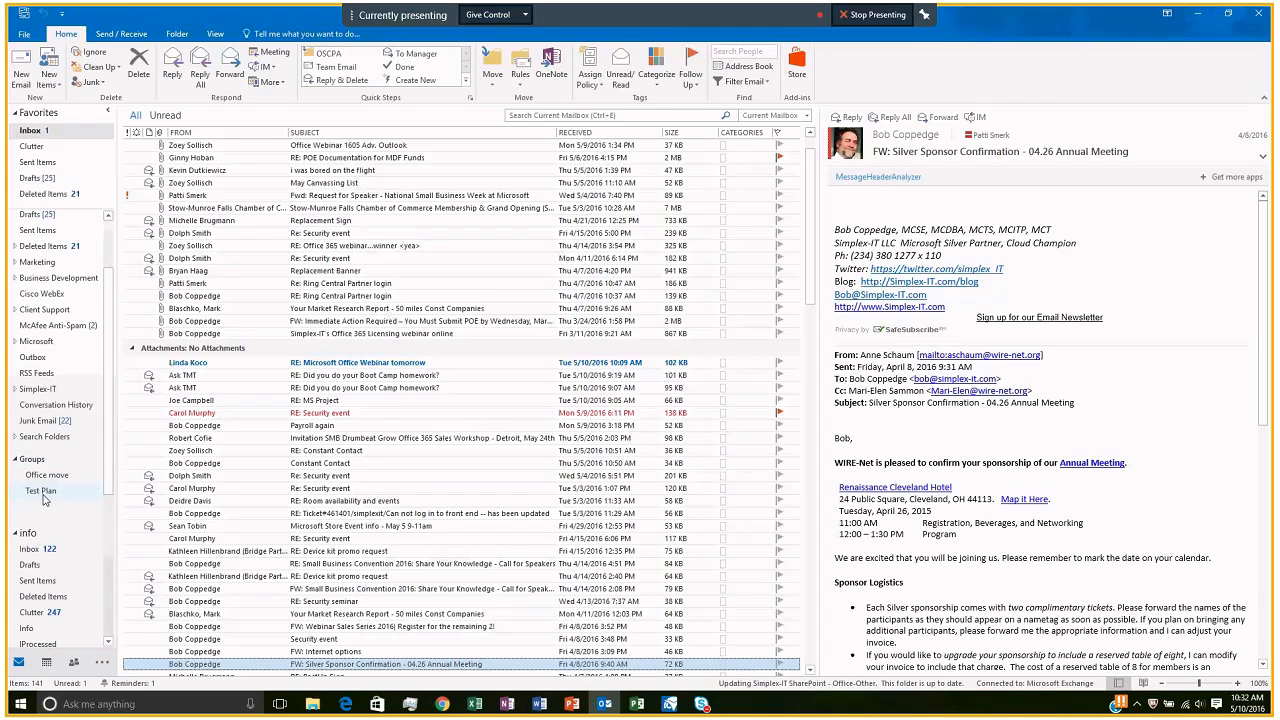
left_click(44, 475)
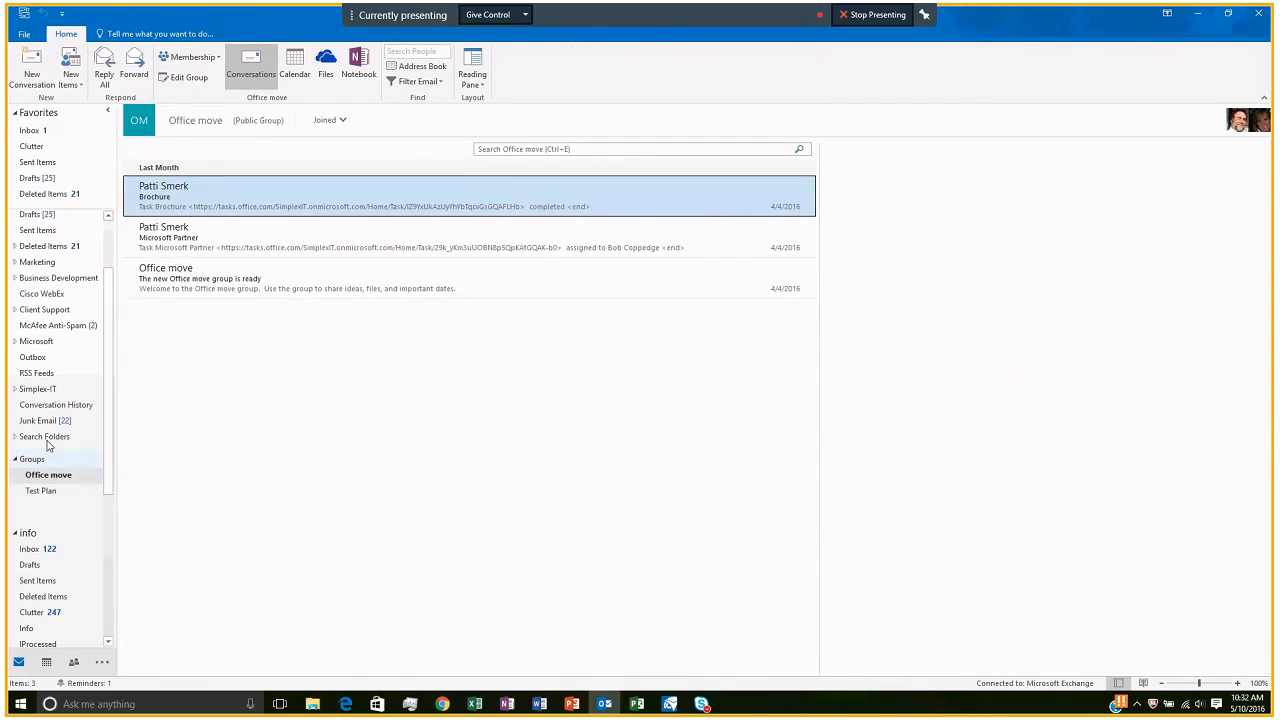
left_click(41, 492)
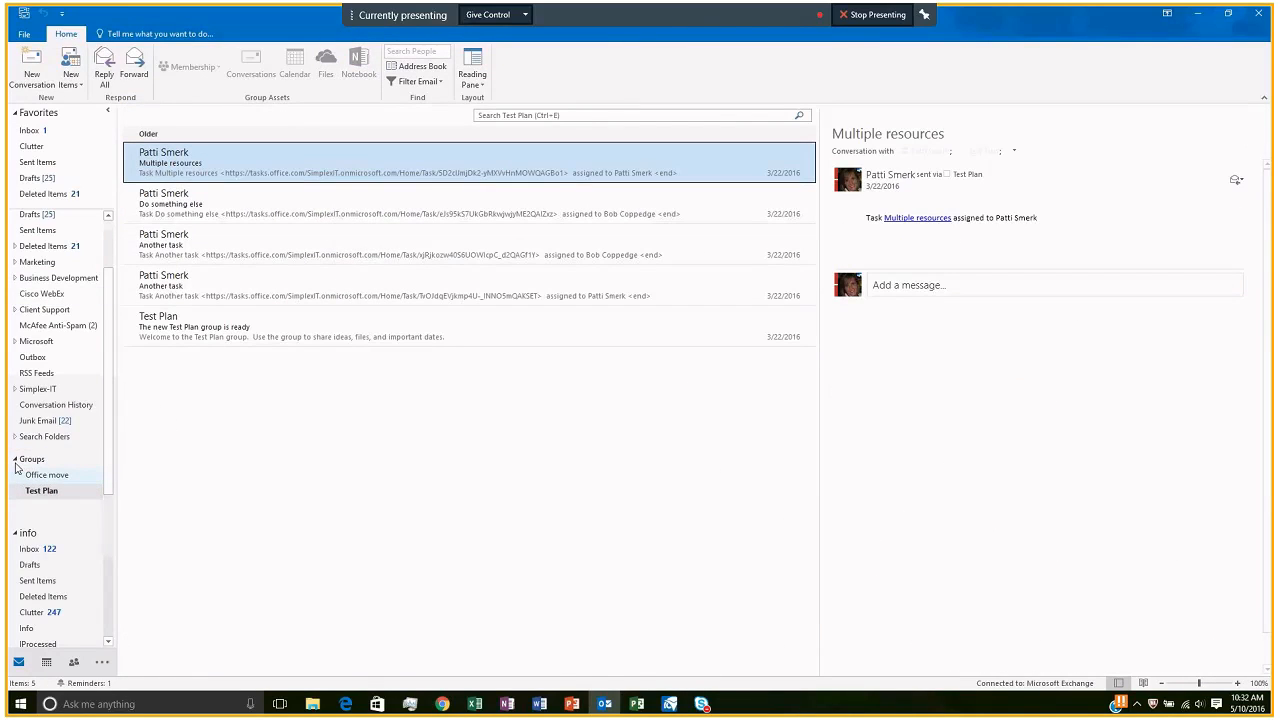
left_click(15, 460)
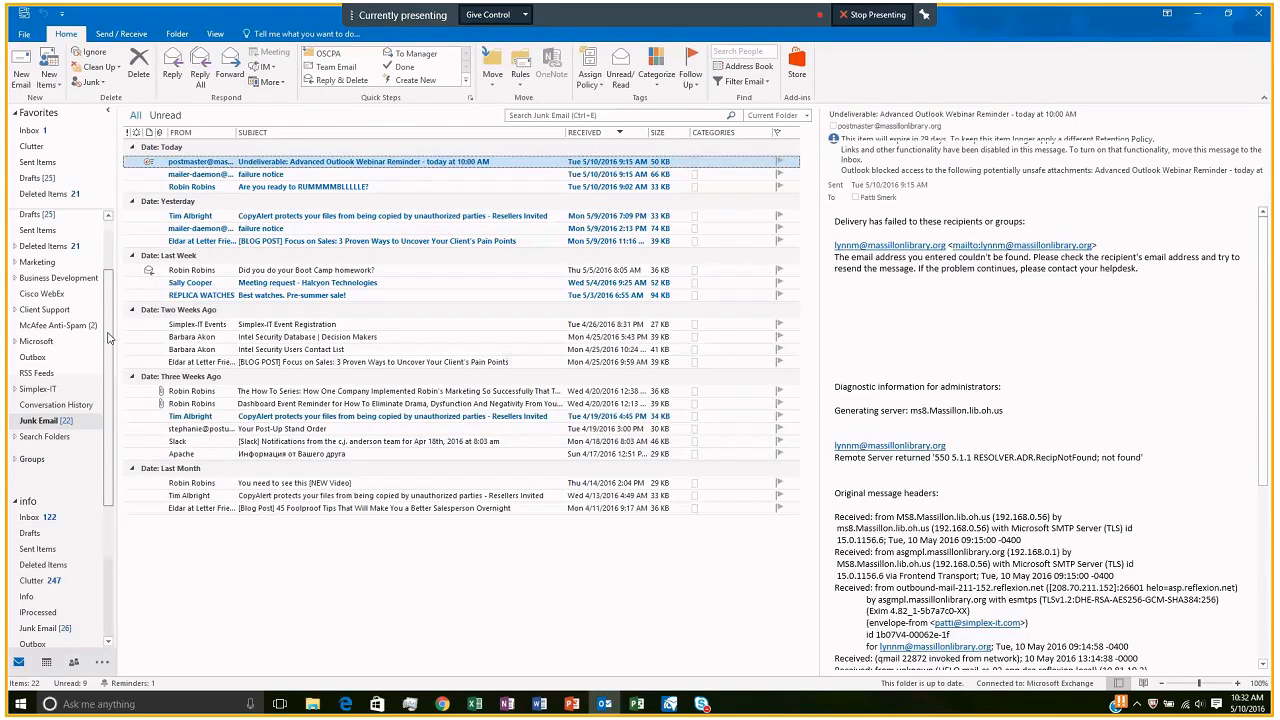
Leave the Junk Email folder and return to the message list of the favorite Inbox
left_click_drag(108, 338, 106, 284)
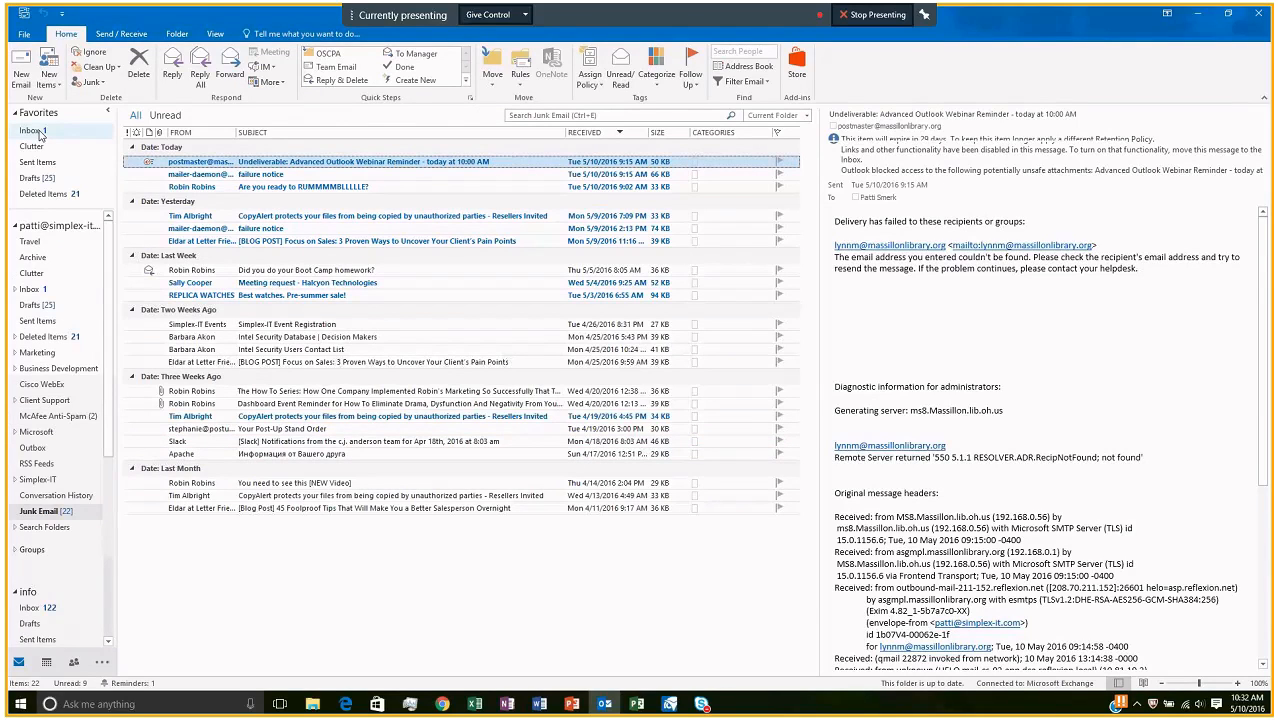
left_click(40, 136)
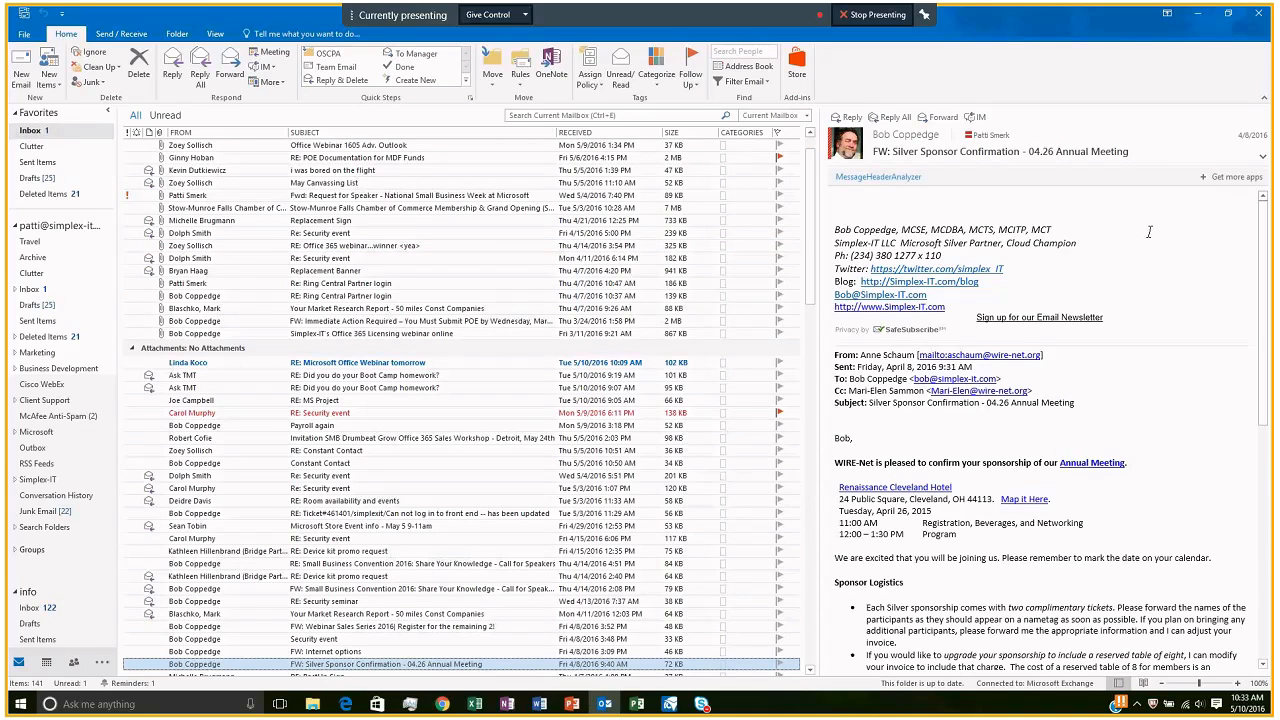
Bring the Office Webinar meeting window over the inbox, review the attendees' replies in the conversation, and move the window back off the screen
left_click_drag(1279, 70, 814, 101)
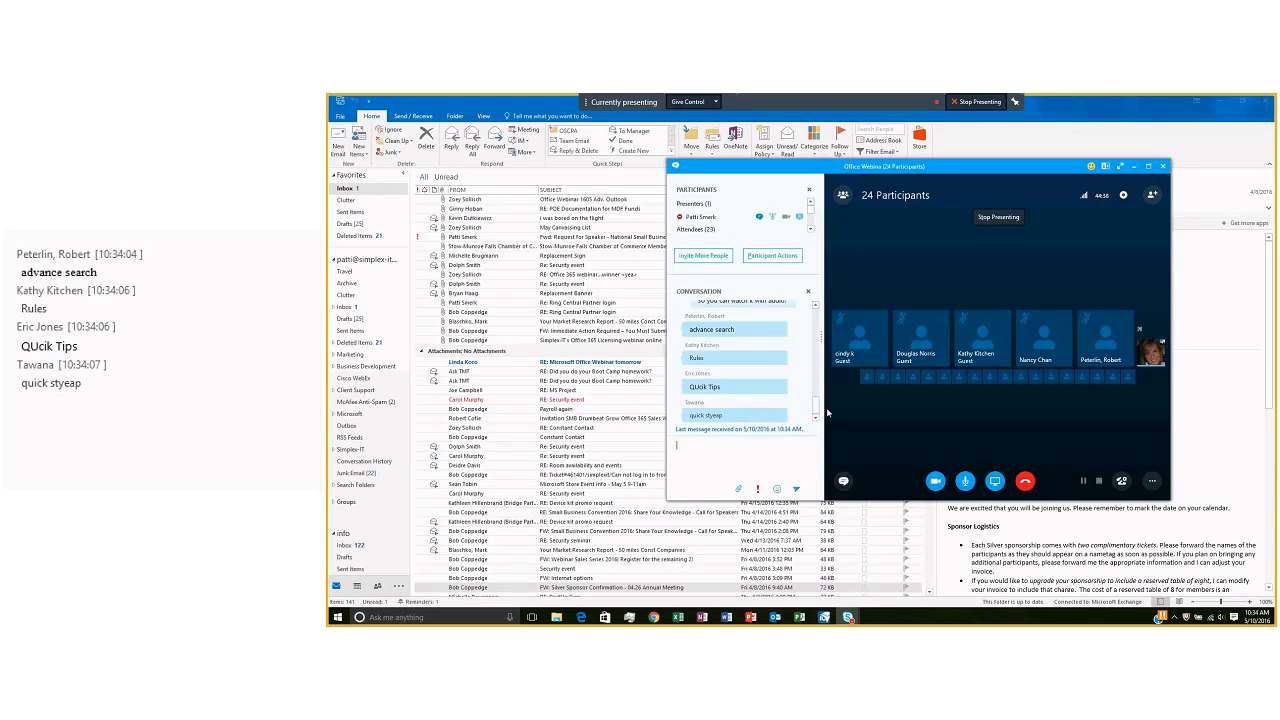
scroll(817, 403, "up", 2)
left_click_drag(817, 404, 817, 404)
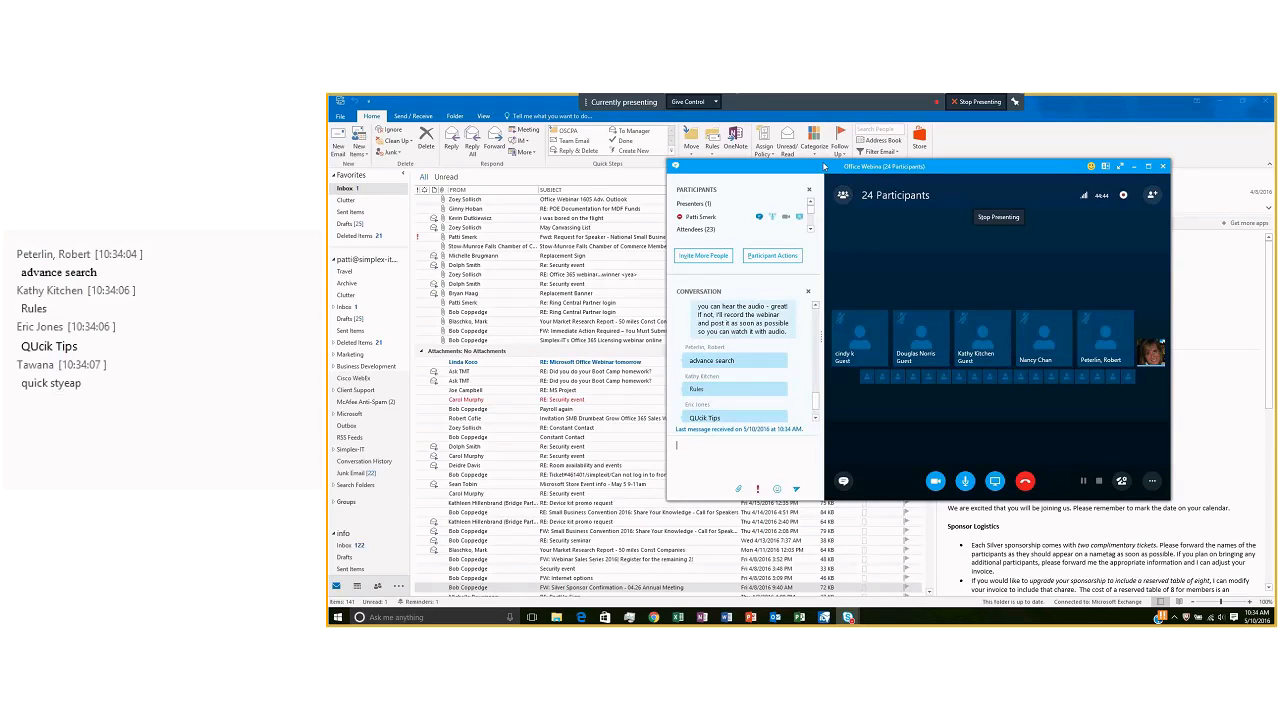
left_click_drag(817, 167, 1279, 172)
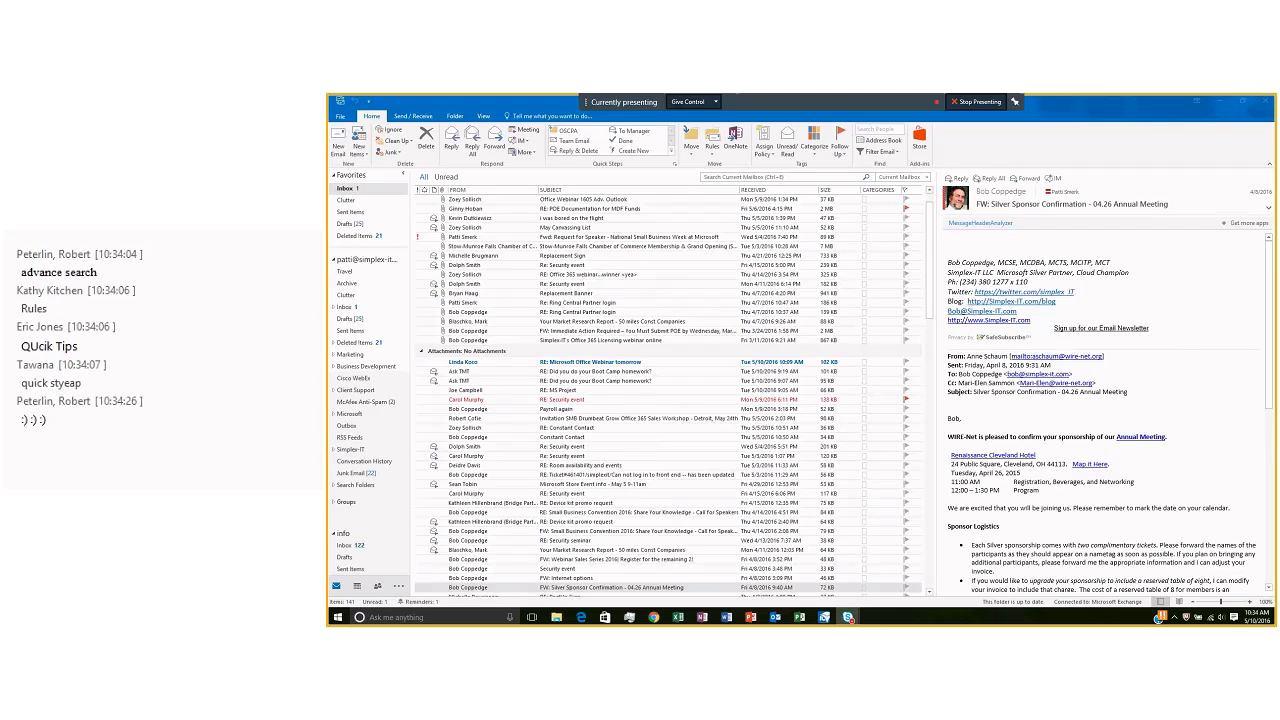
Switch to the PowerPoint webinar presentation and show the closing "Thank you for attending our webinar!" slide
left_click(757, 617)
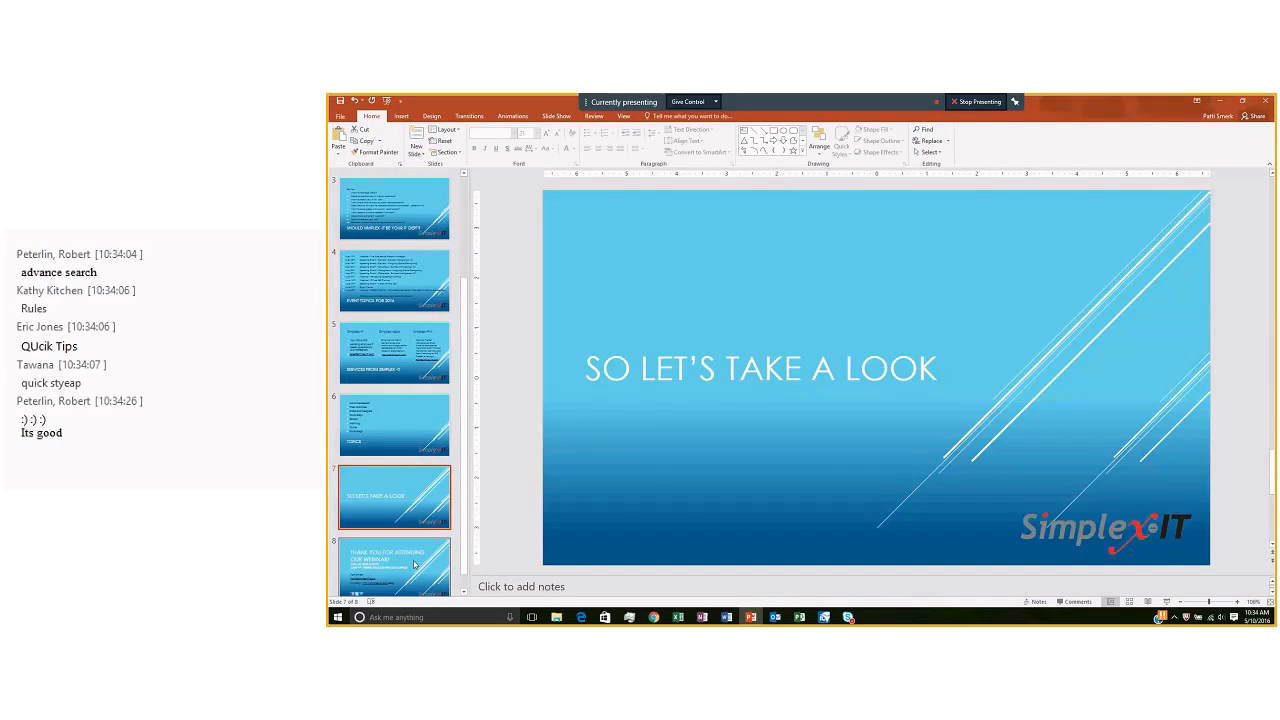
scroll(672, 524, "down", 1)
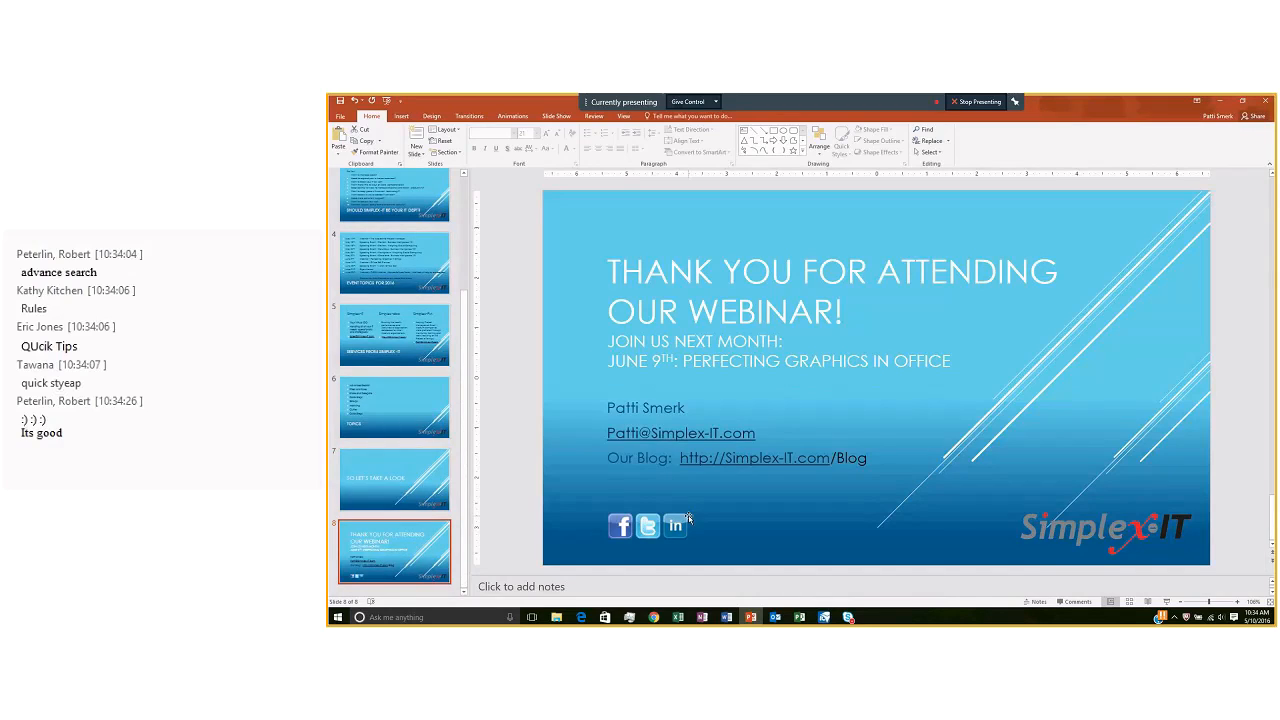